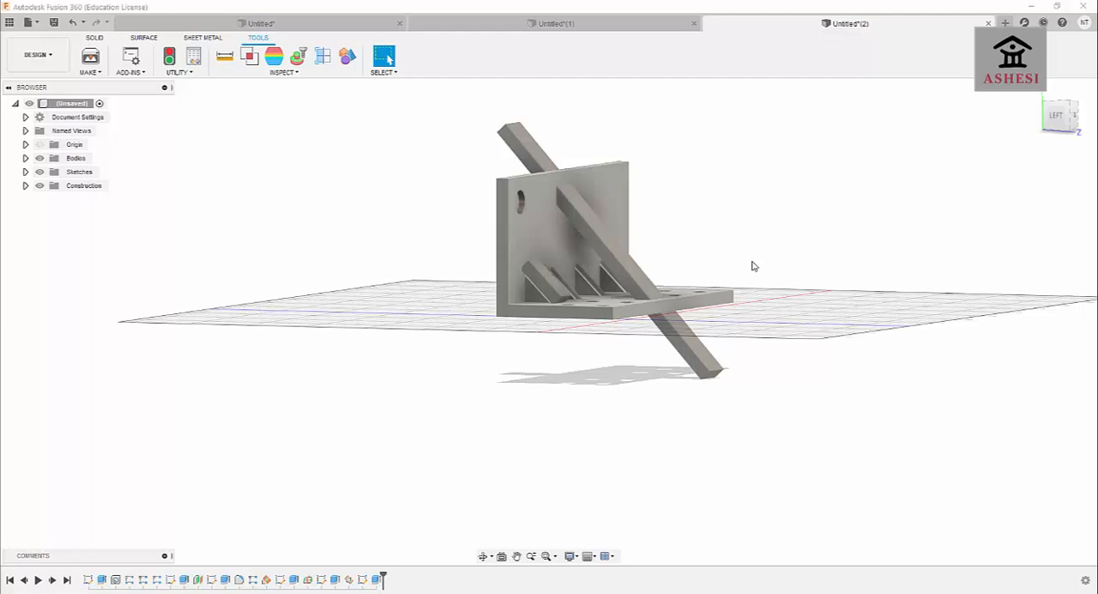
Examine the finished L-shaped bracket with its ribs, holes and diagonal bar from several angles.
click(483, 555)
mouse_move(569, 349)
mouse_down()
mouse_move(591, 375)
mouse_move(588, 345)
mouse_move(585, 361)
mouse_up()
scroll(557, 275, up, 3)
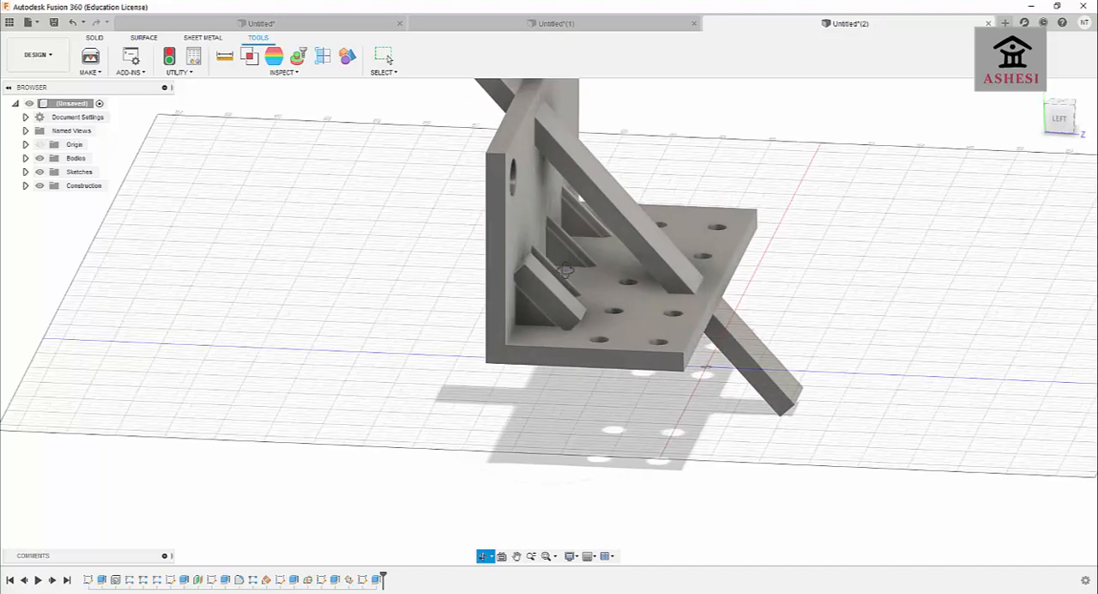
drag(595, 295, 571, 293)
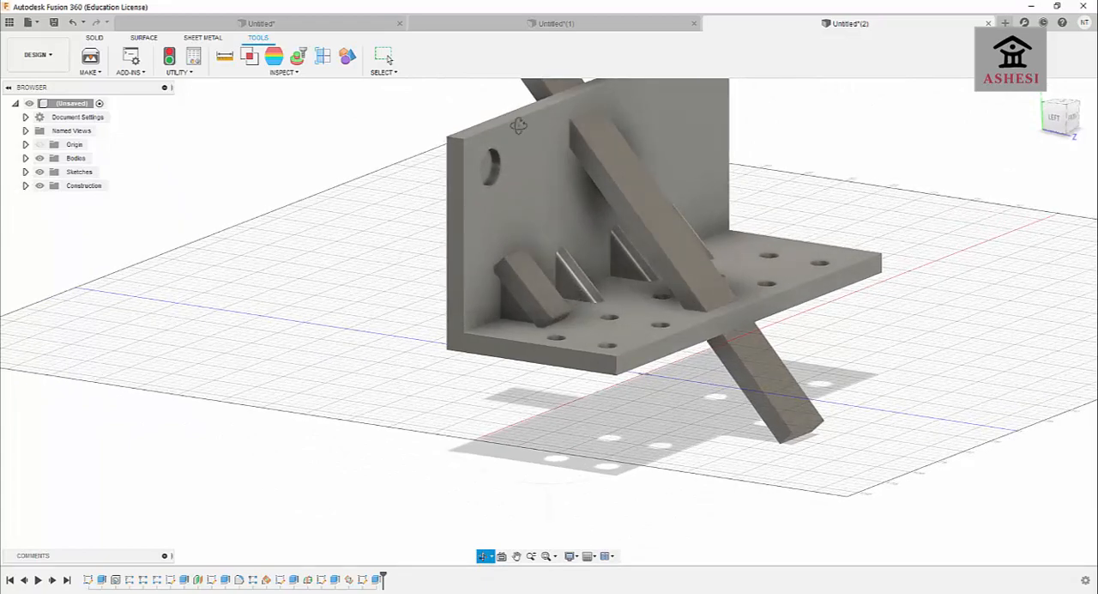
Switch to the spur gear design and examine its teeth and ring of holes from several angles.
click(559, 26)
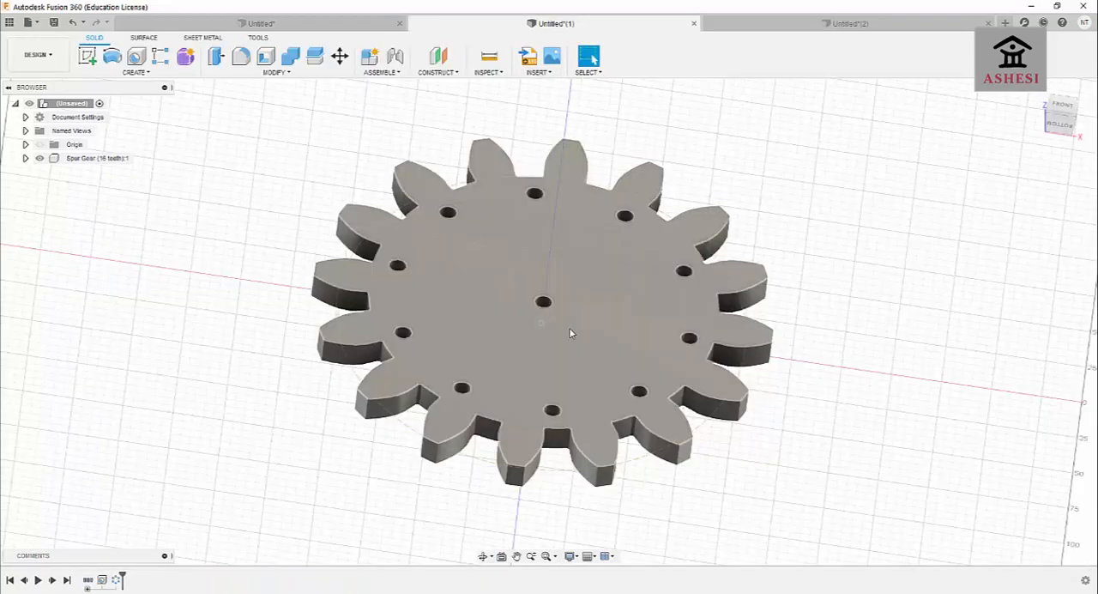
click(483, 556)
mouse_move(485, 514)
mouse_down()
mouse_move(476, 497)
mouse_move(474, 529)
mouse_move(489, 535)
mouse_move(494, 525)
mouse_move(480, 509)
mouse_move(485, 541)
mouse_move(495, 505)
mouse_move(505, 520)
mouse_move(486, 507)
mouse_up()
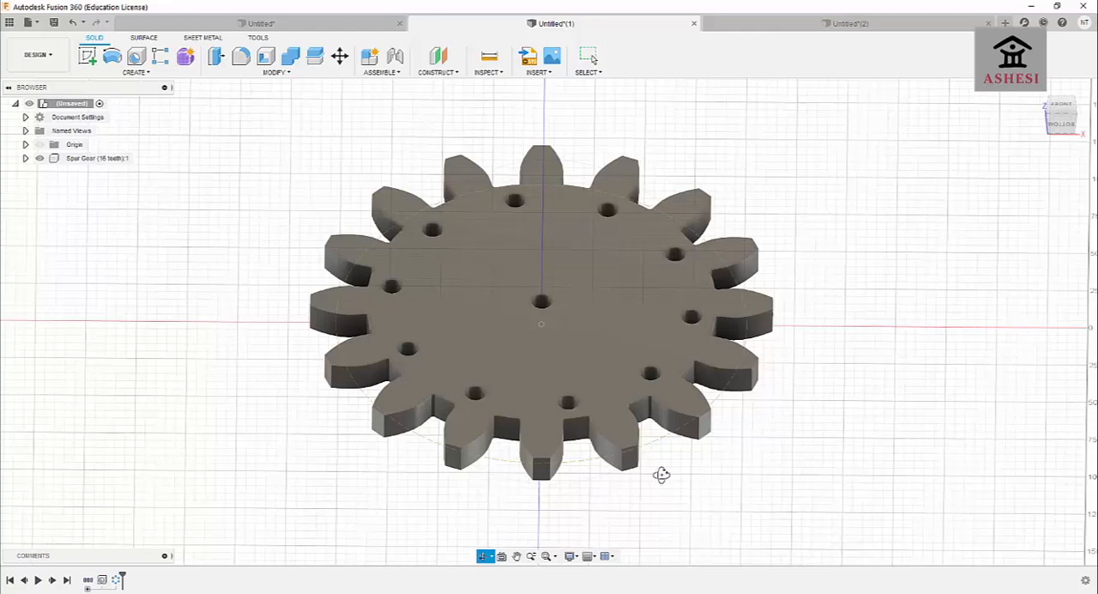
mouse_move(661, 474)
mouse_down()
mouse_move(657, 503)
mouse_move(645, 469)
mouse_up()
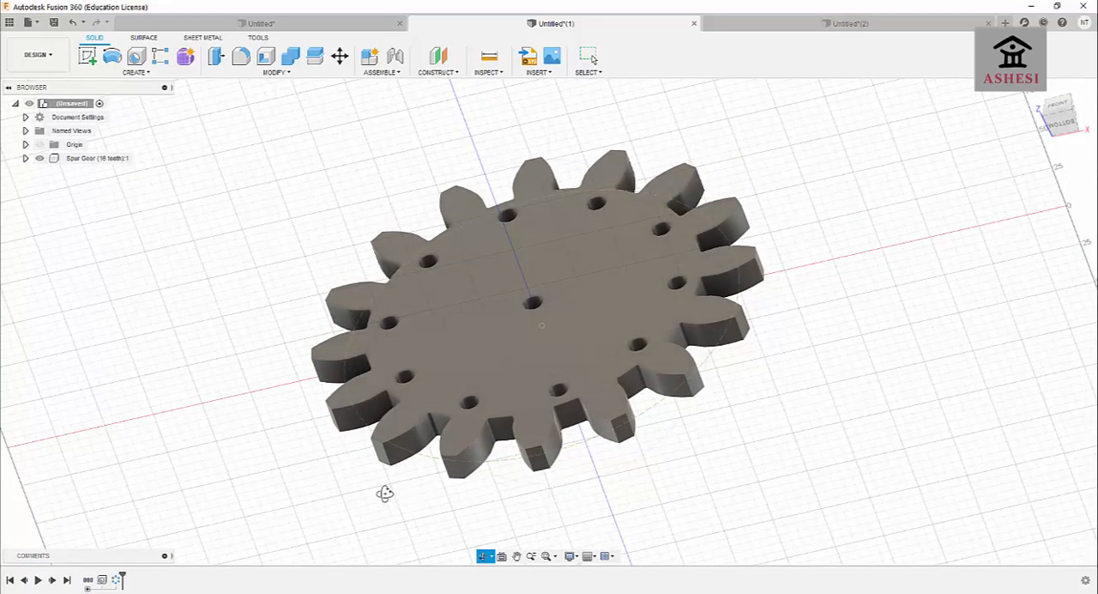
drag(314, 456, 327, 433)
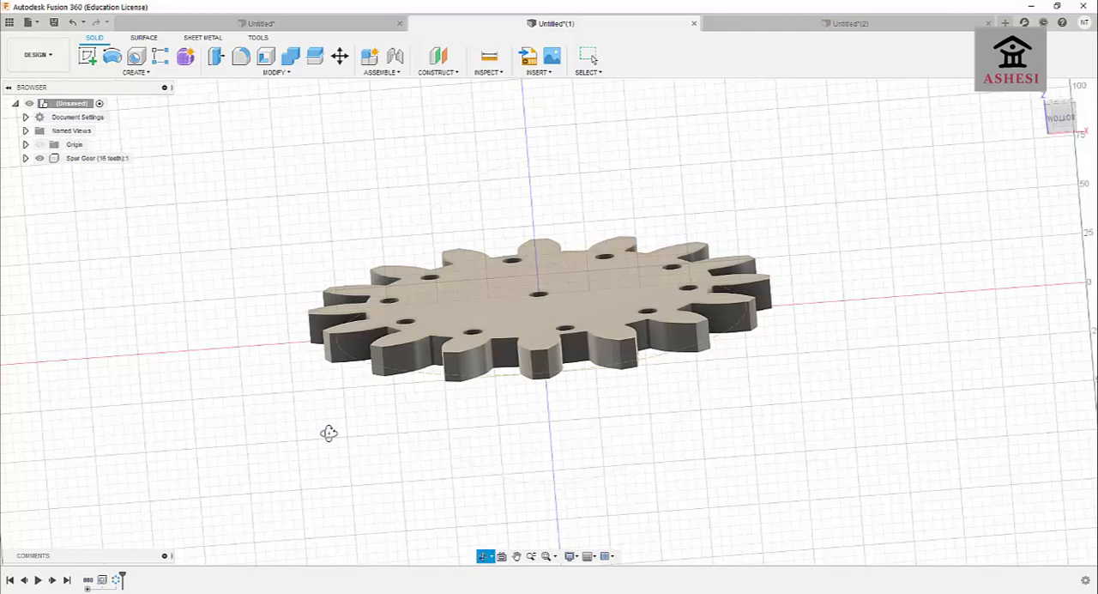
drag(657, 387, 657, 402)
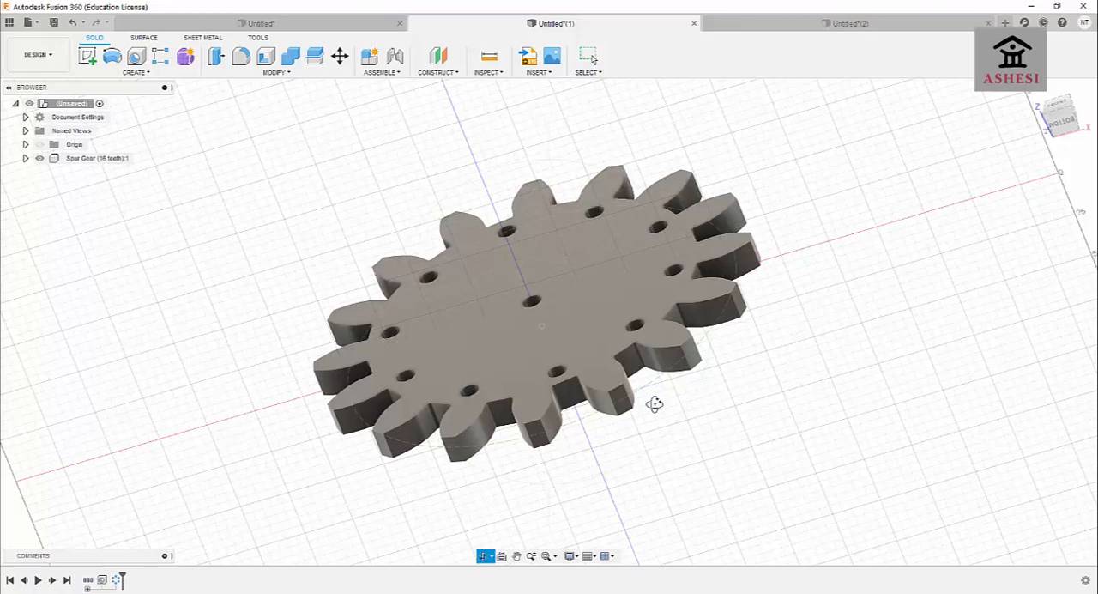
drag(748, 320, 750, 327)
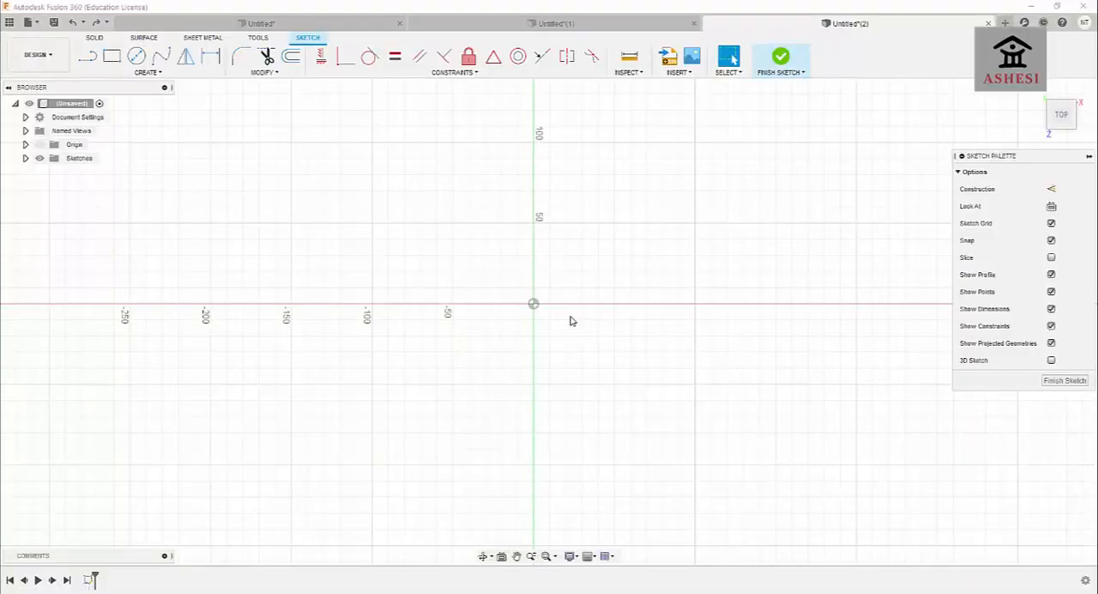
scroll(469, 318, down, 3)
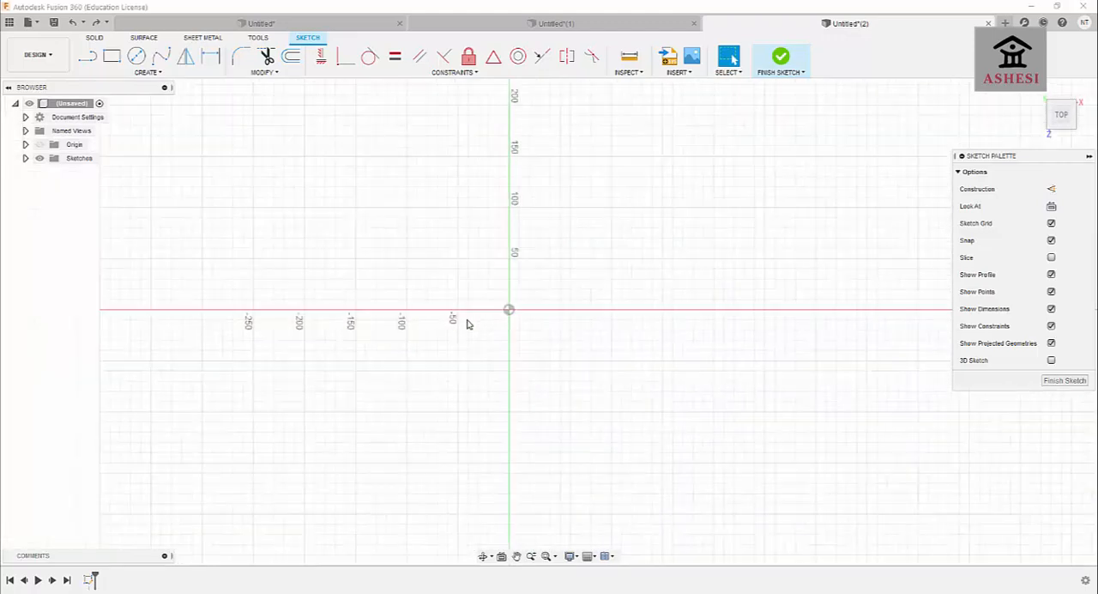
click(111, 56)
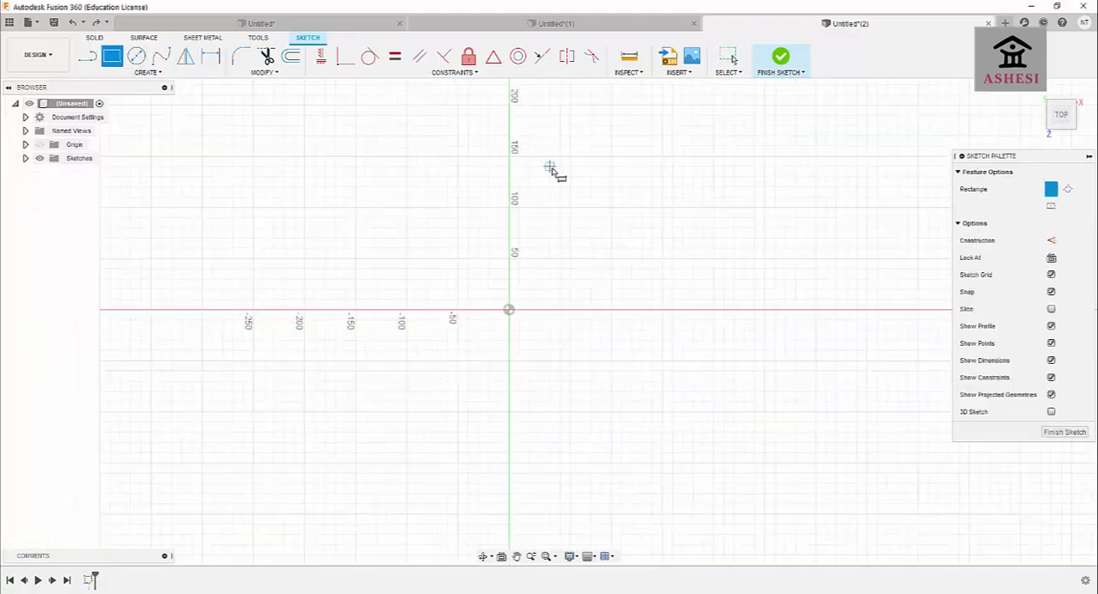
click(510, 208)
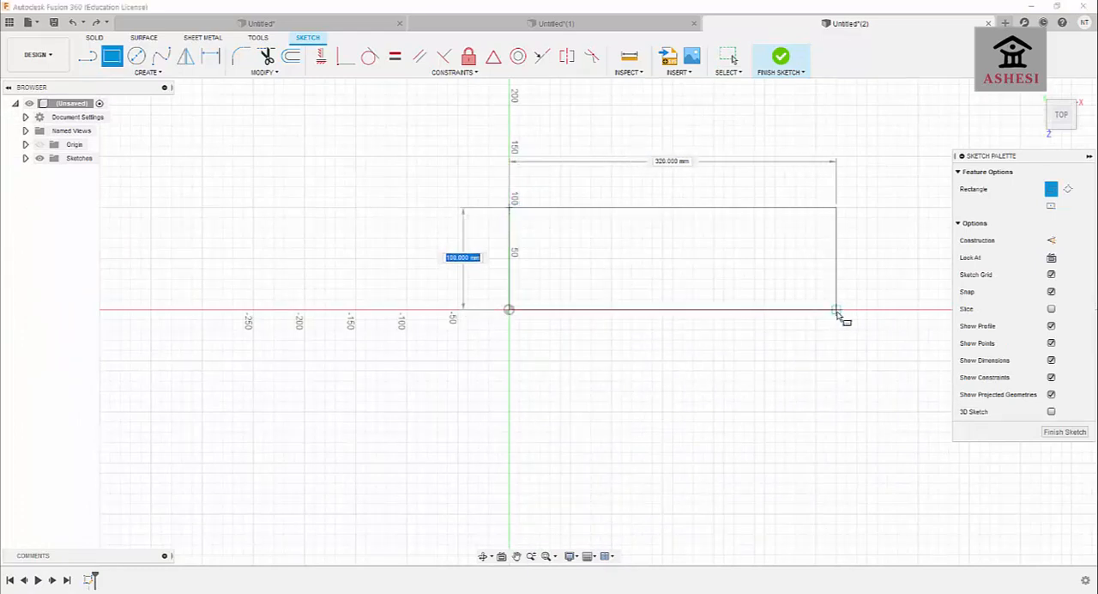
click(766, 309)
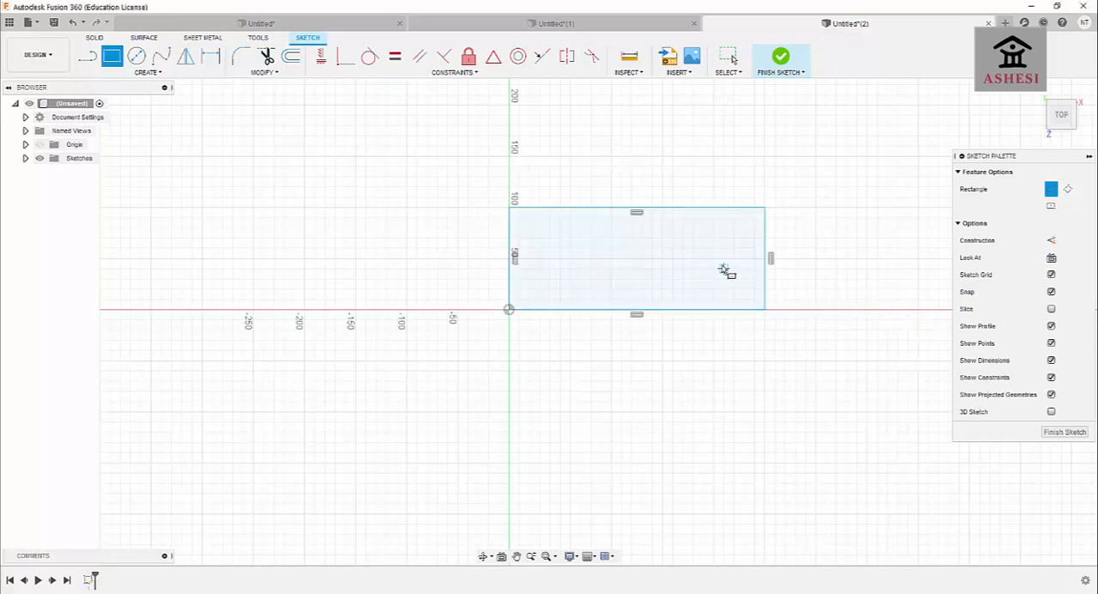
key(ctrl+z)
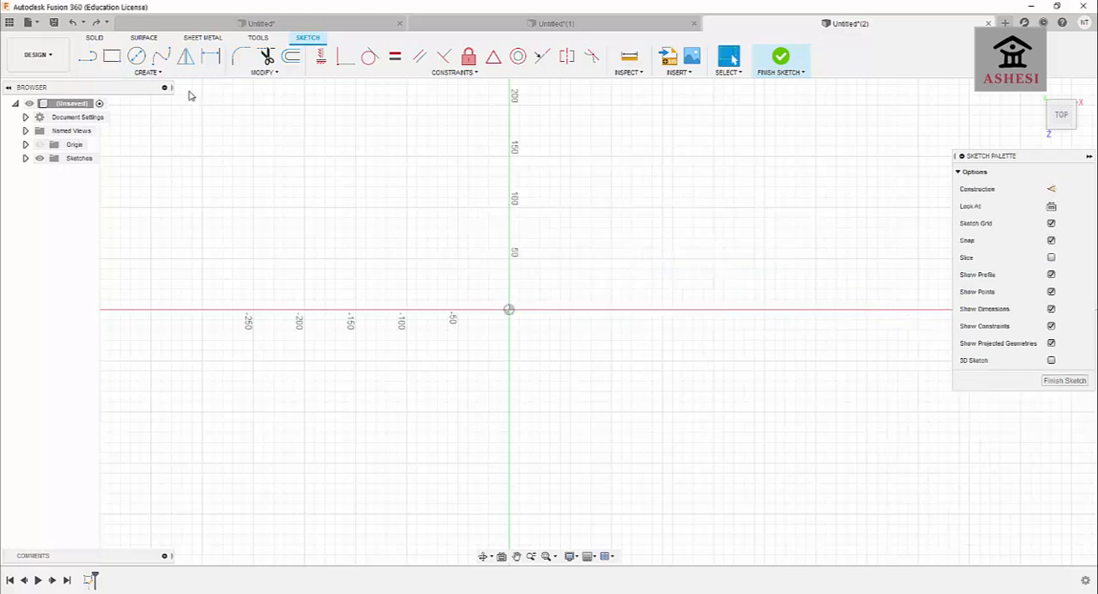
Sketch a two-point rectangle about 190 mm wide and 60 mm high just above the horizontal axis.
click(112, 56)
click(499, 197)
click(693, 259)
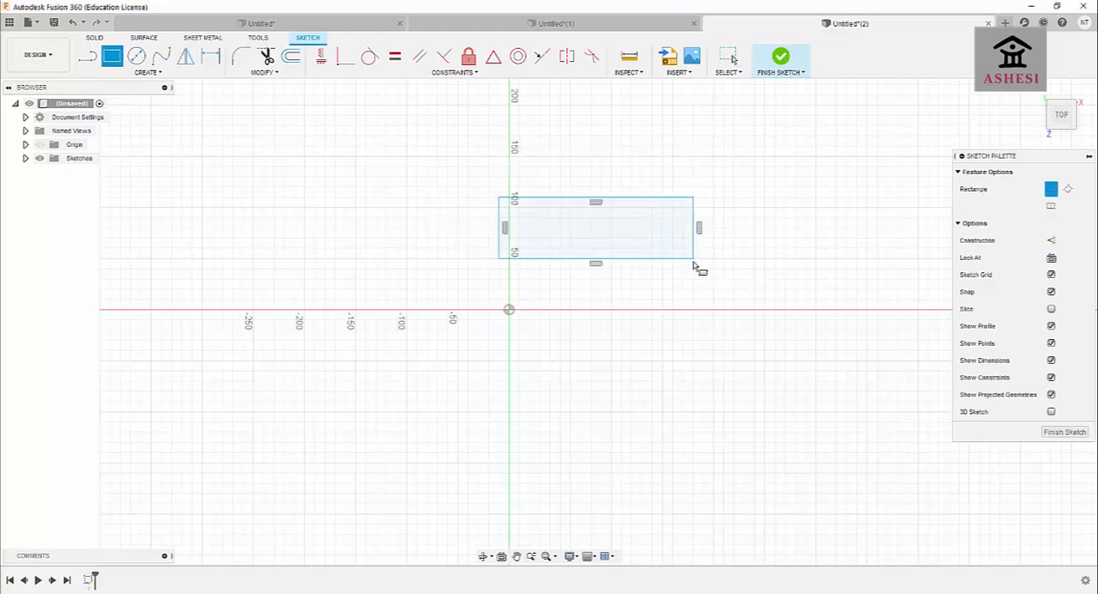
Dimension the rectangle to 100 mm high and 250 mm wide, and finish the sketch.
click(213, 56)
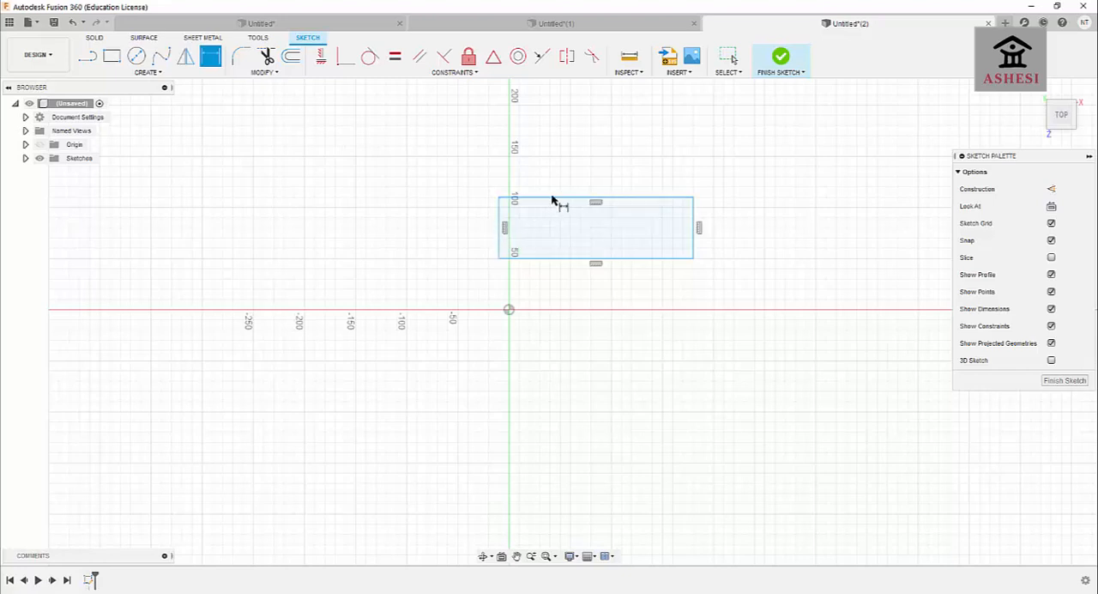
click(500, 227)
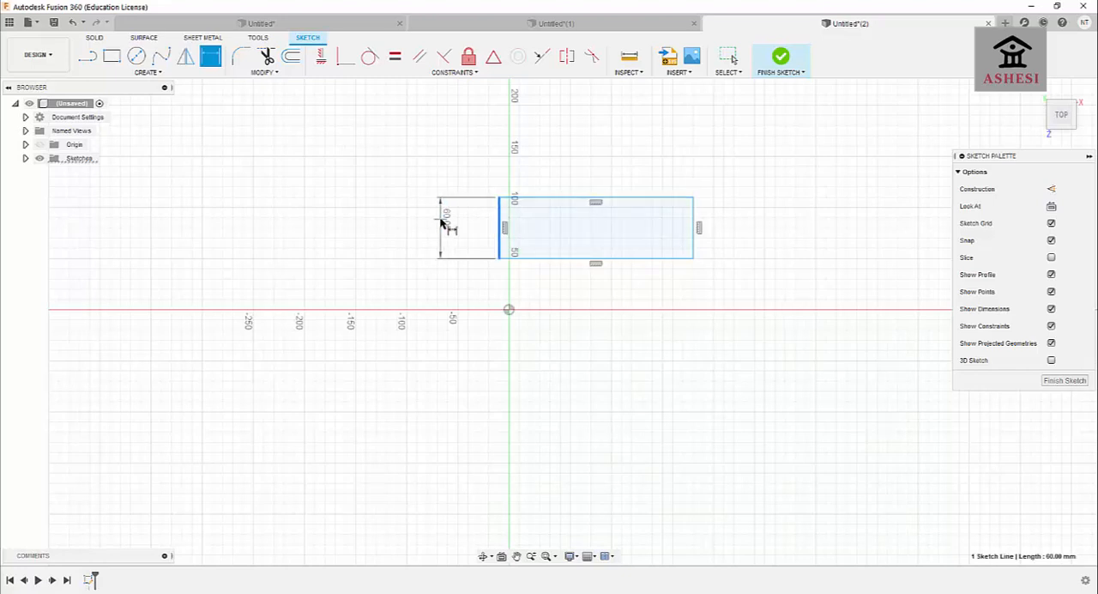
click(441, 224)
text(1)
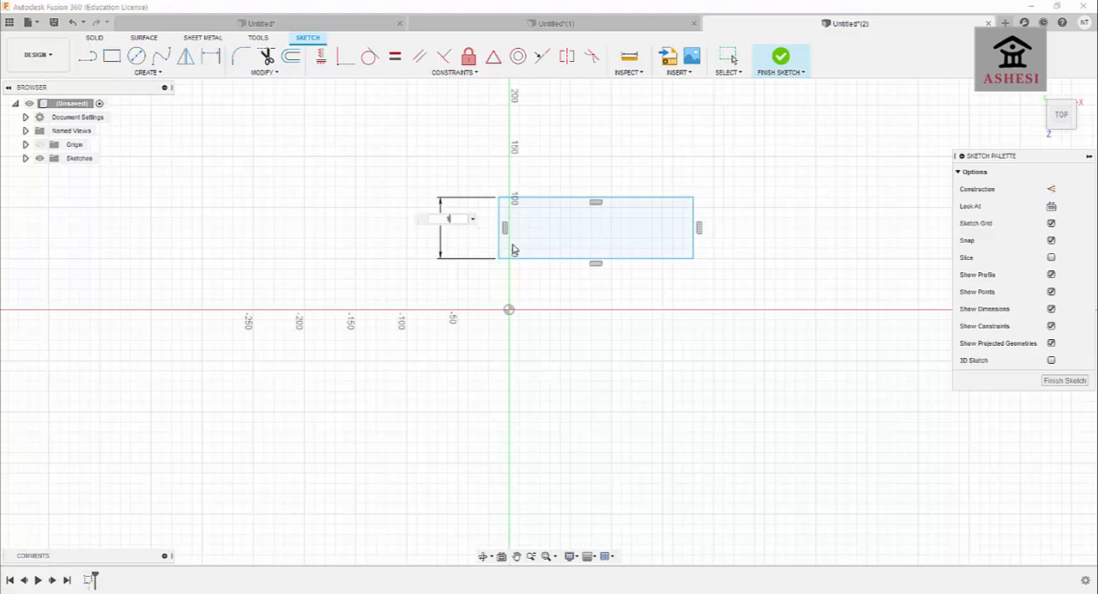
text(00)
key(Return)
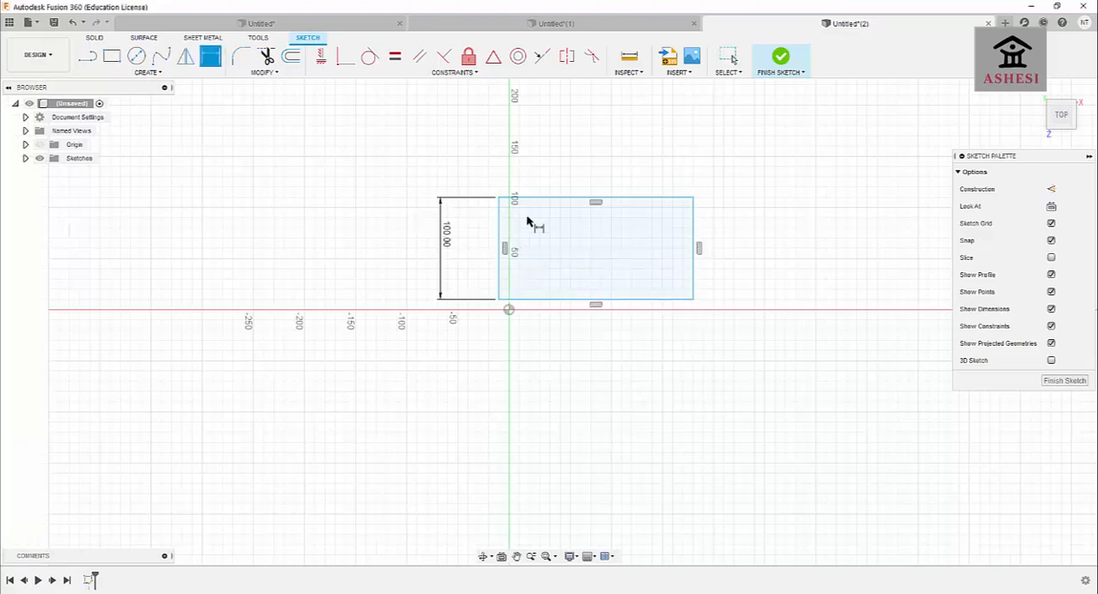
click(554, 200)
click(561, 160)
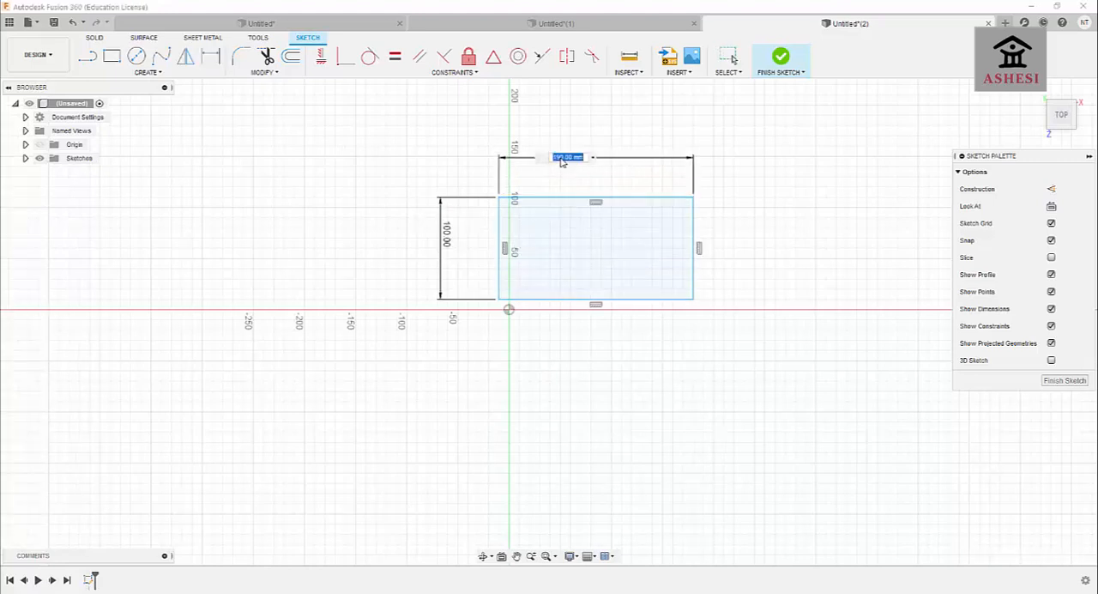
text(250)
key(Return)
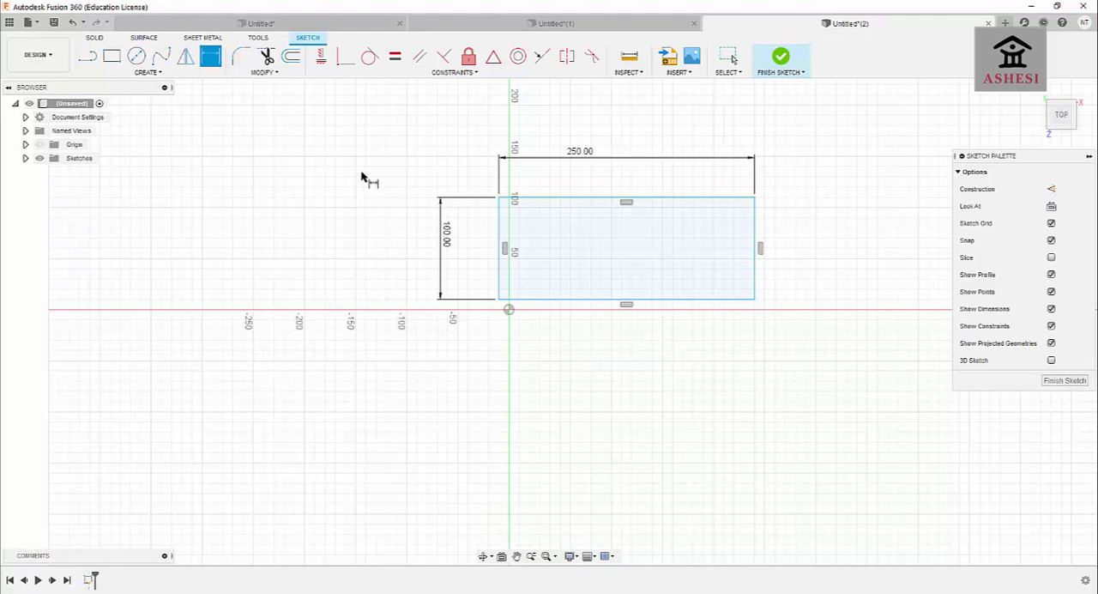
click(778, 57)
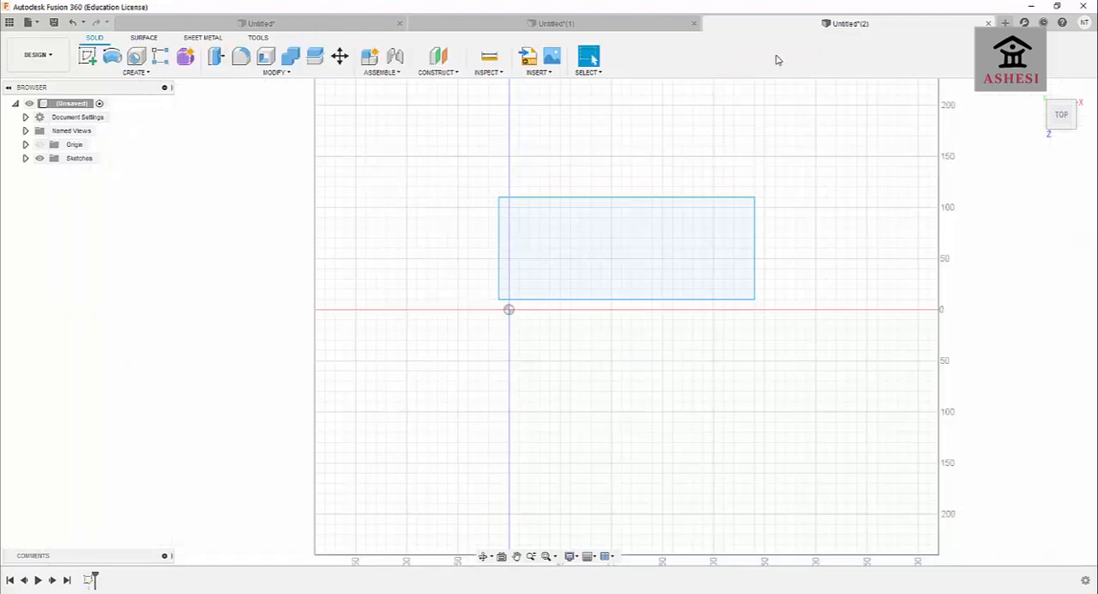
Extrude the rectangular profile 10 mm to one side as a new body.
click(574, 213)
key(e)
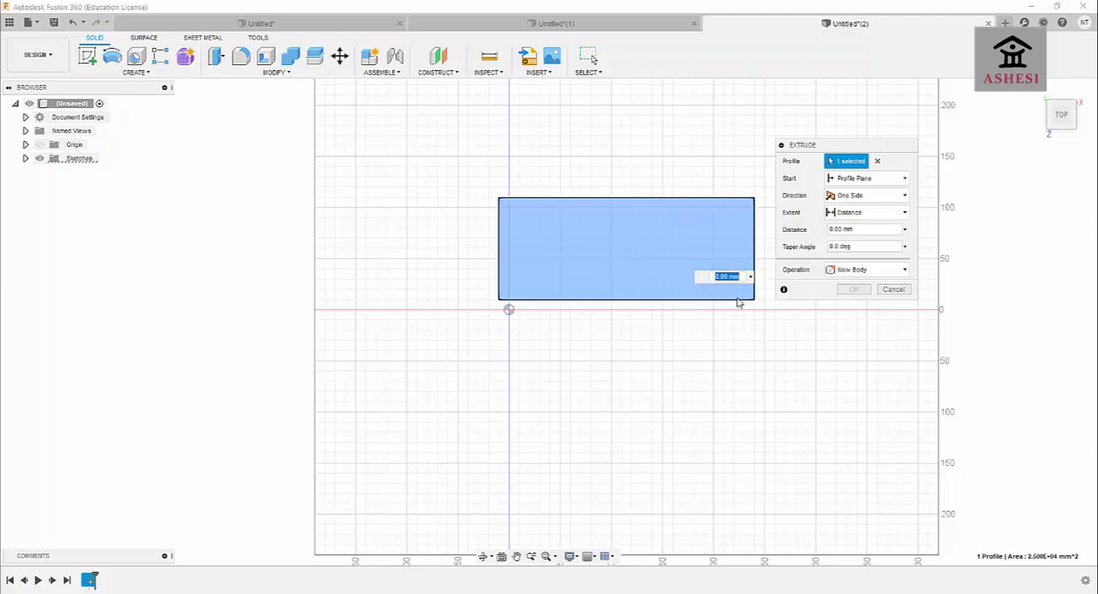
text(10)
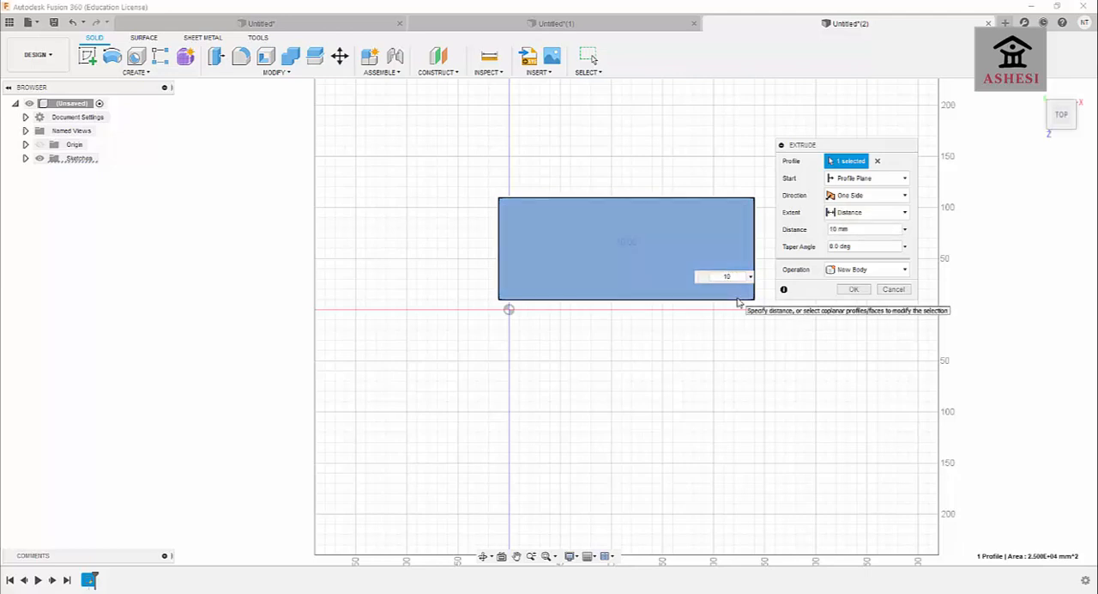
click(854, 289)
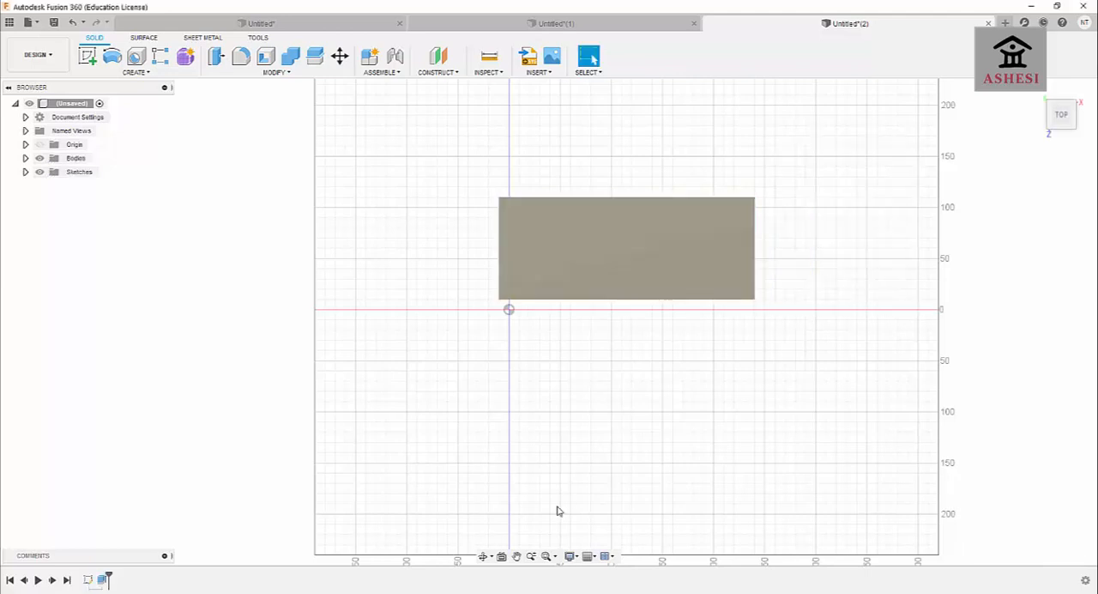
Cut a simple 10 mm hole with extent All through the plate's large face, near its lower-left corner.
click(482, 556)
drag(623, 434, 649, 409)
drag(743, 385, 618, 490)
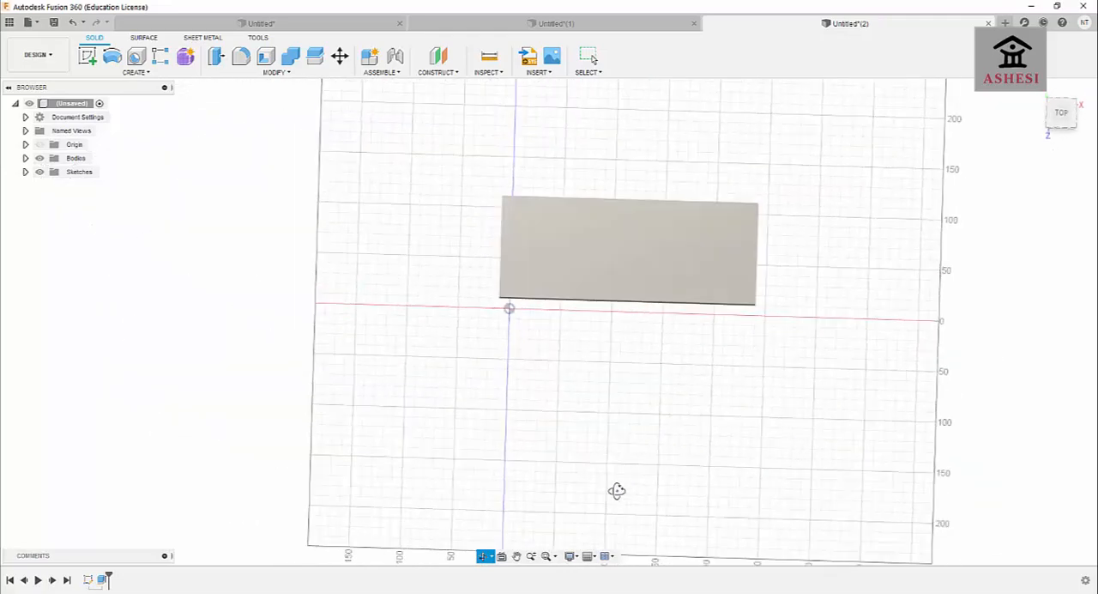
click(531, 556)
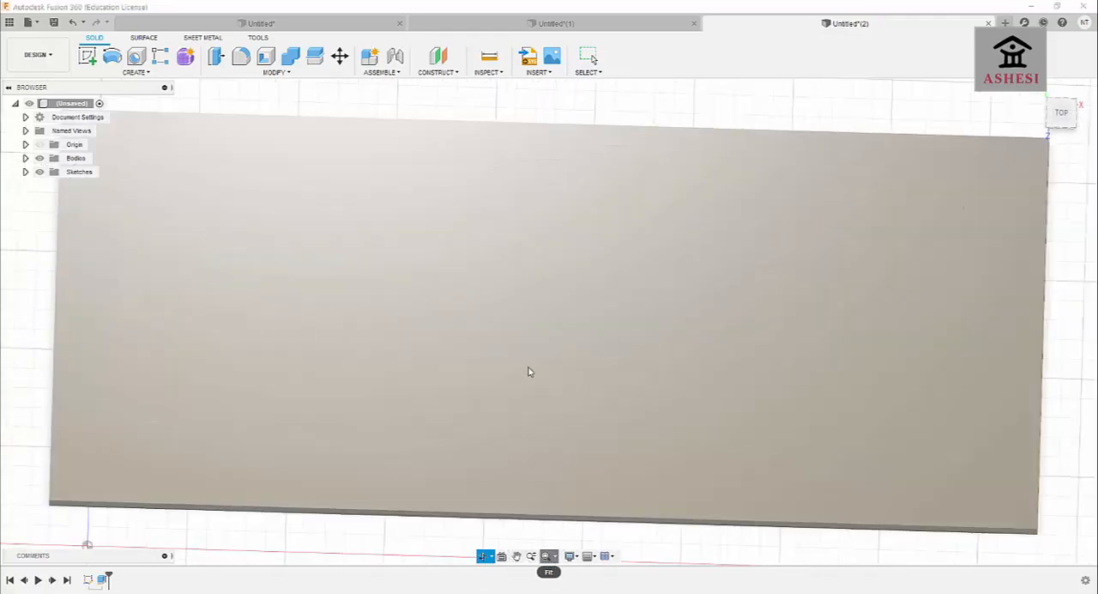
scroll(597, 328, down, 4)
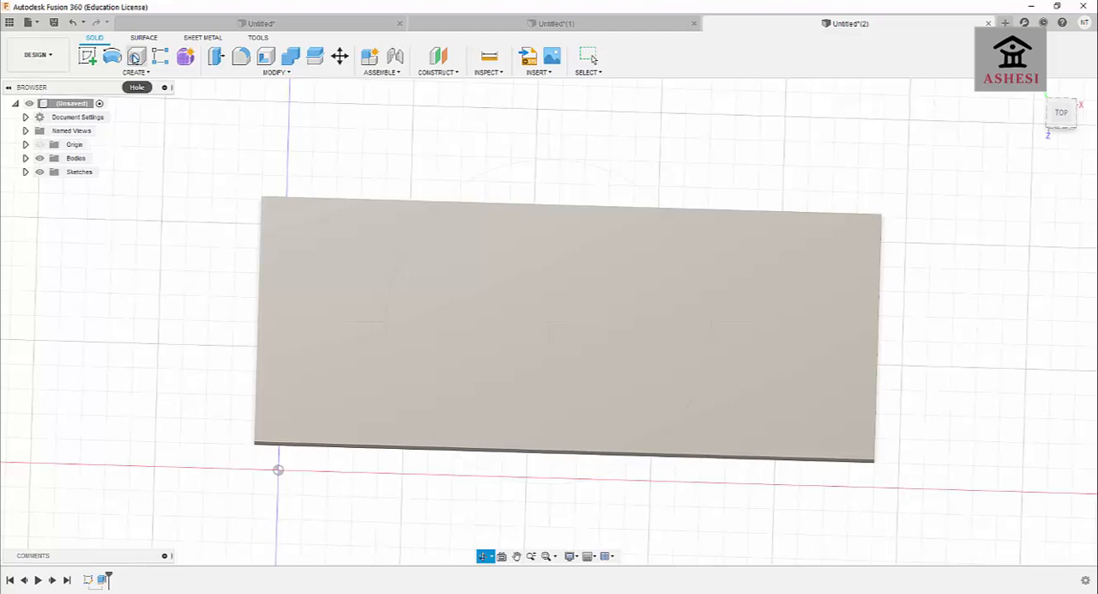
click(135, 58)
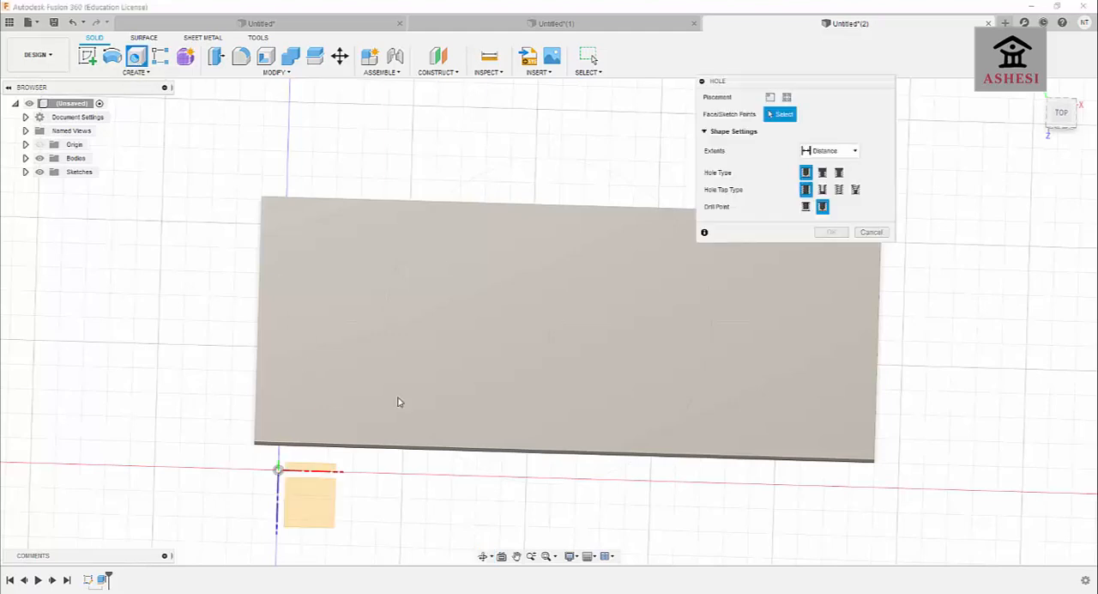
click(288, 416)
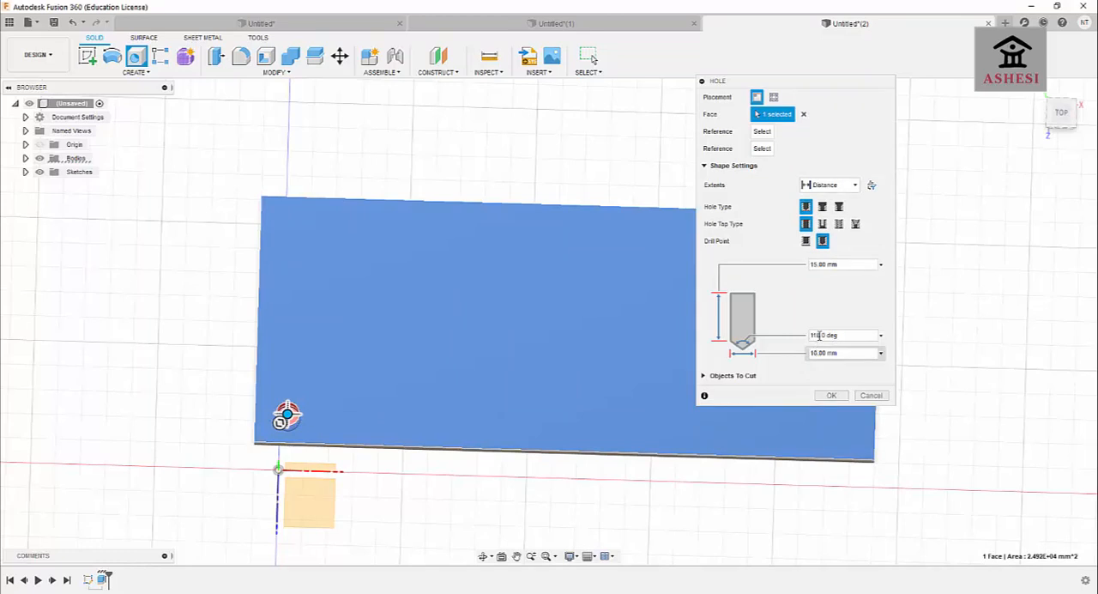
click(829, 184)
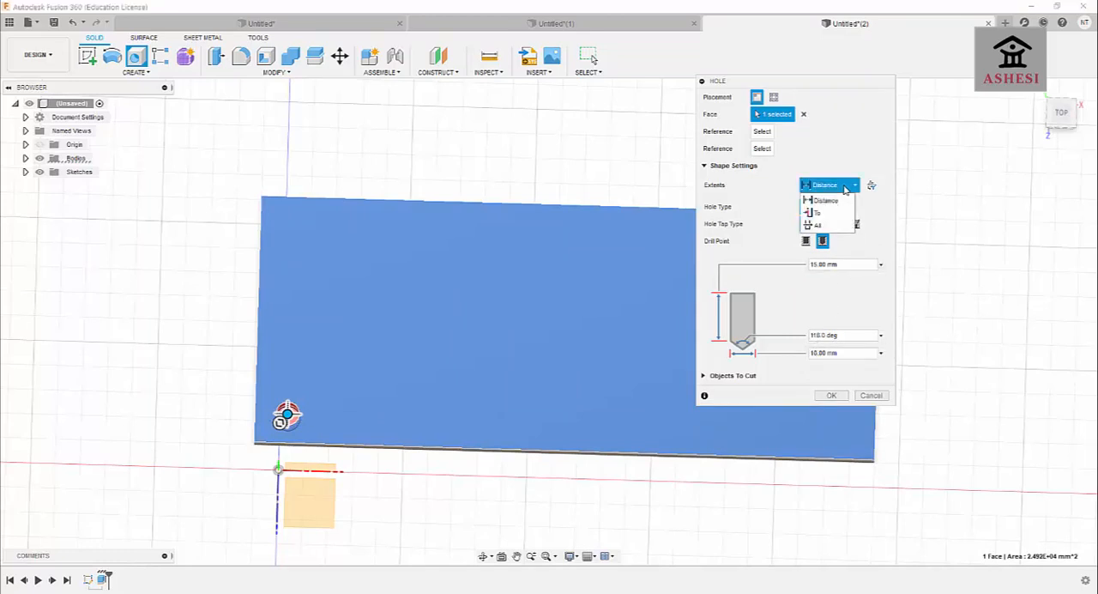
click(823, 227)
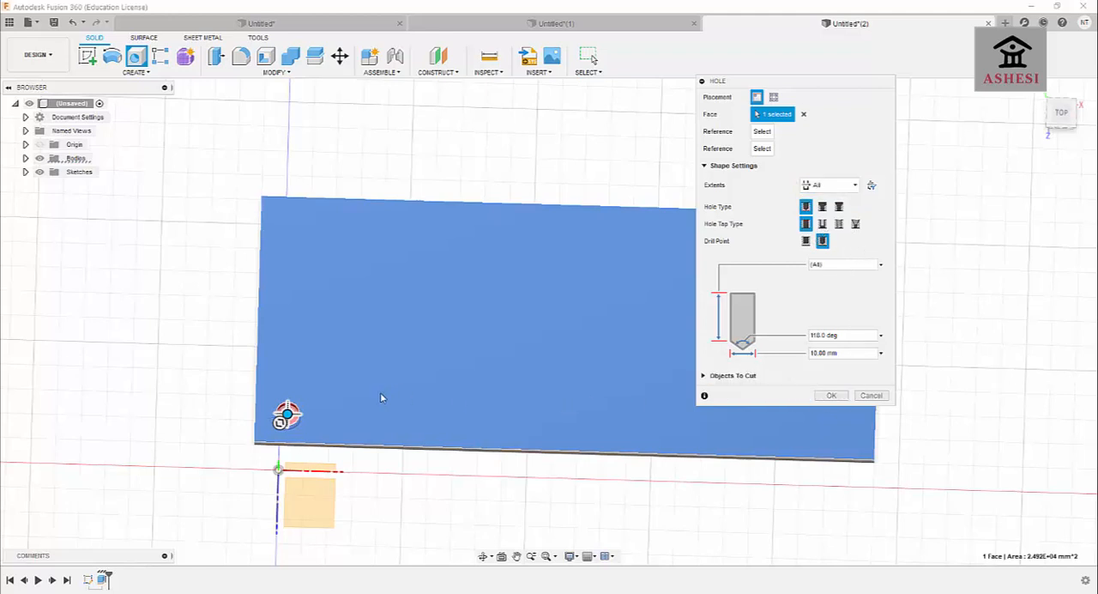
drag(286, 415, 292, 409)
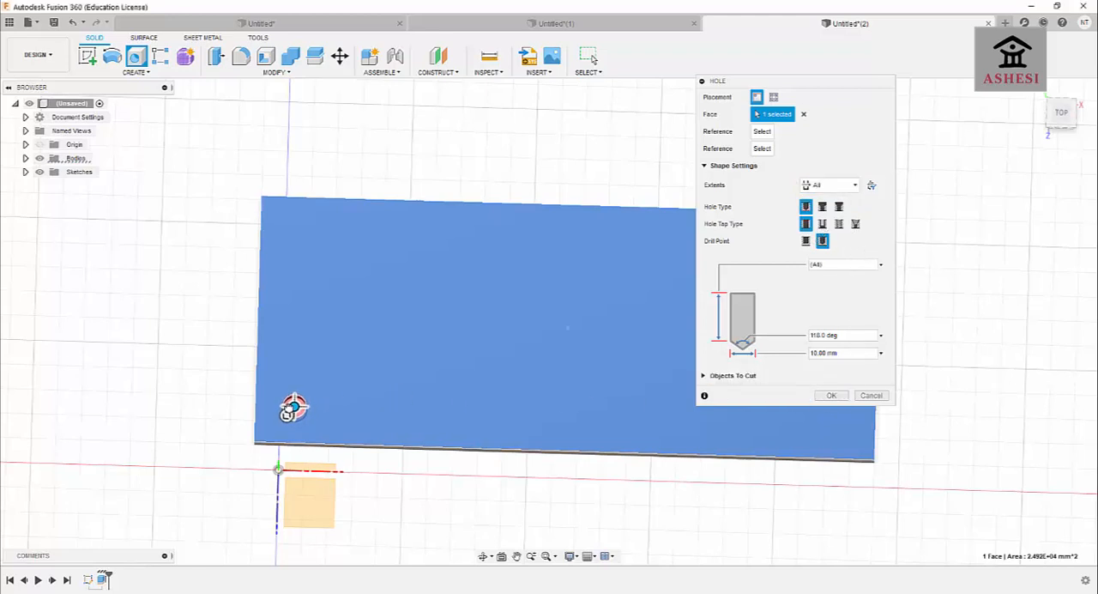
click(830, 396)
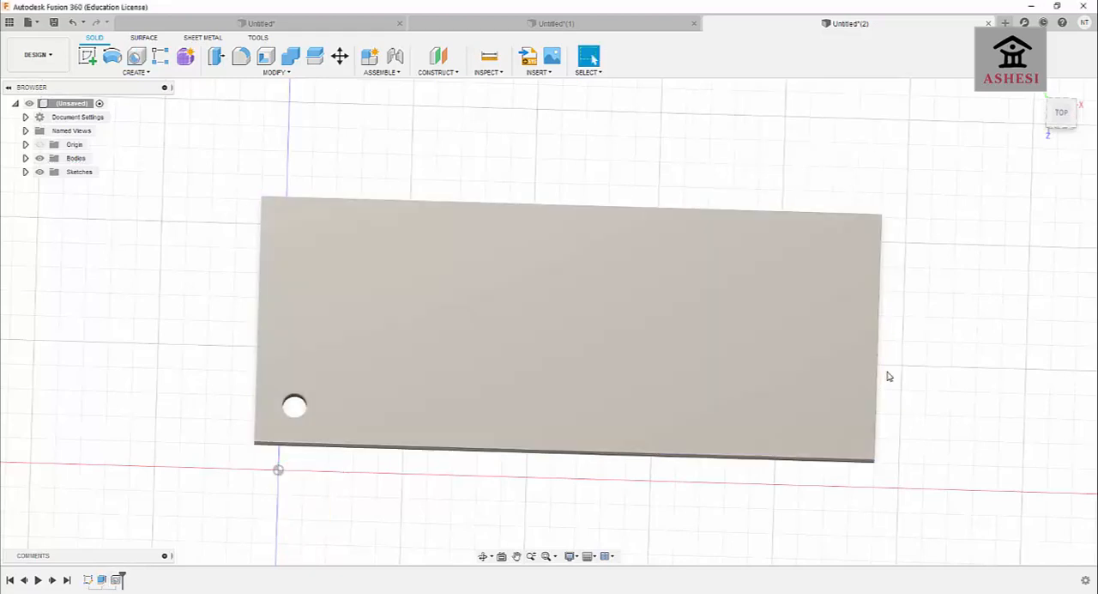
Start a rectangular pattern of type Features with the plate's corner hole as its object.
scroll(887, 375, up, 2)
scroll(617, 404, up, 2)
scroll(666, 420, down, 5)
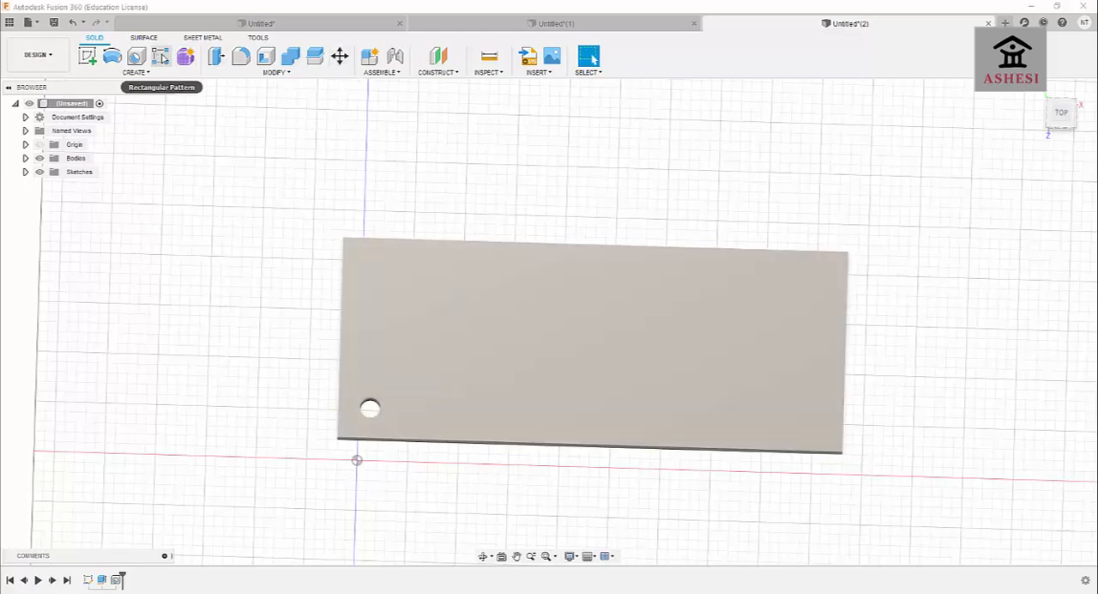
click(160, 57)
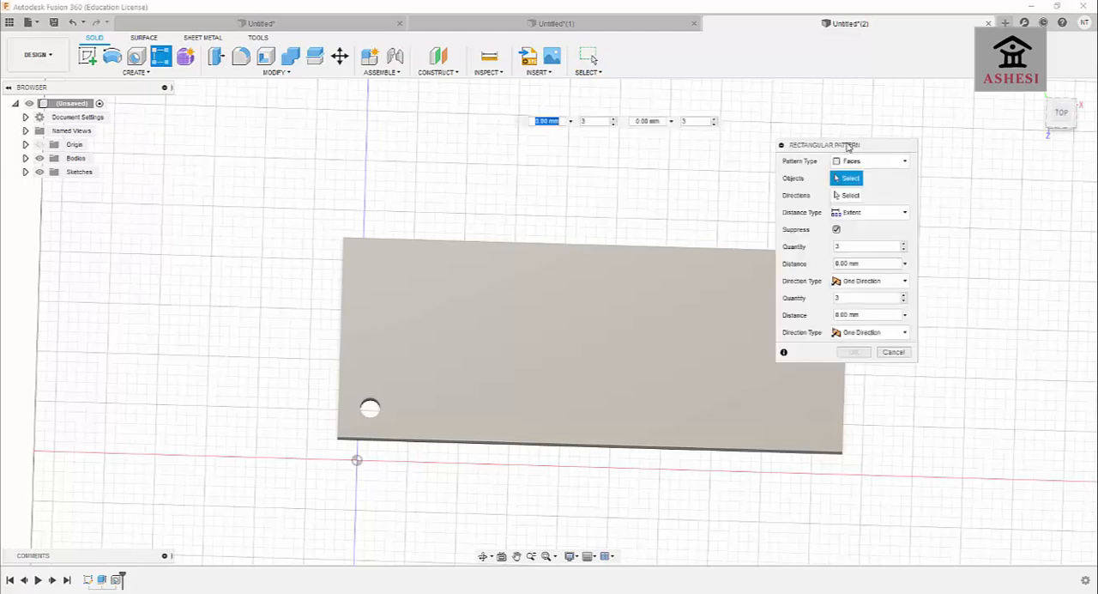
drag(849, 146, 874, 210)
click(894, 225)
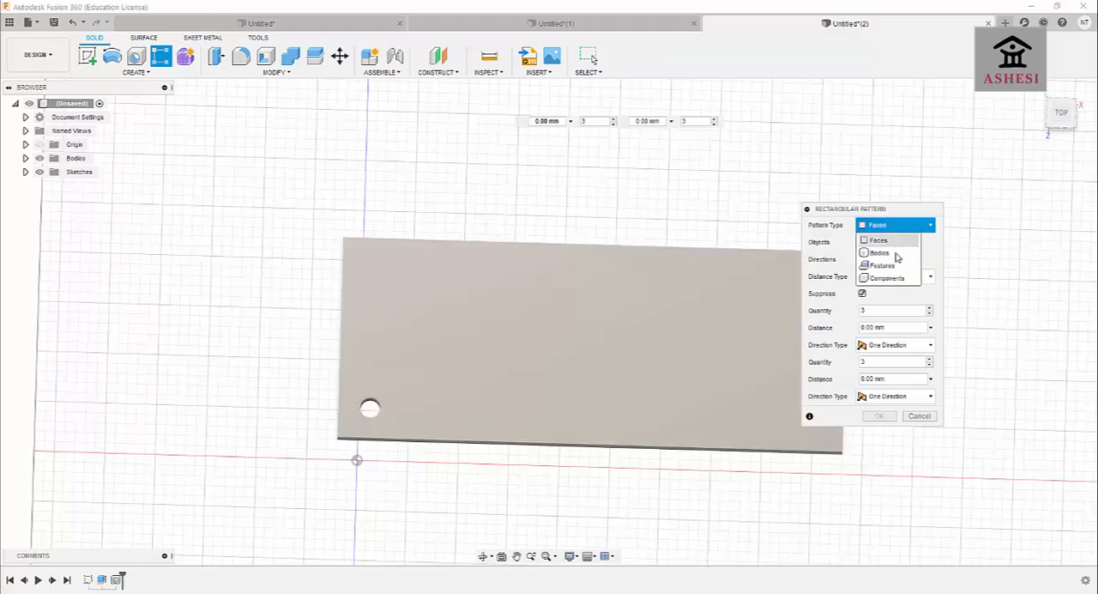
click(886, 265)
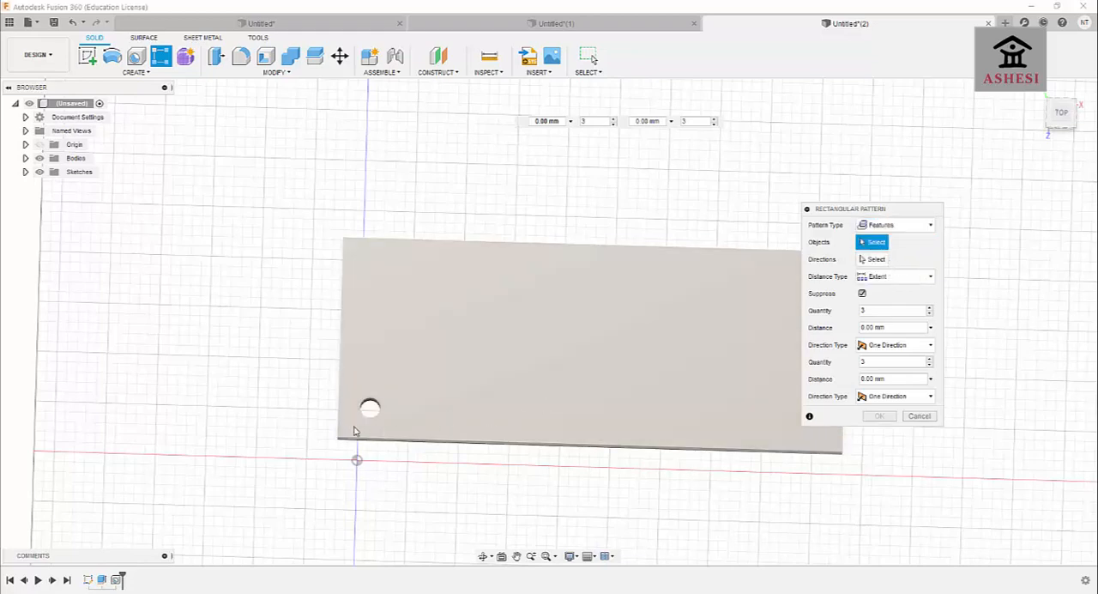
click(370, 405)
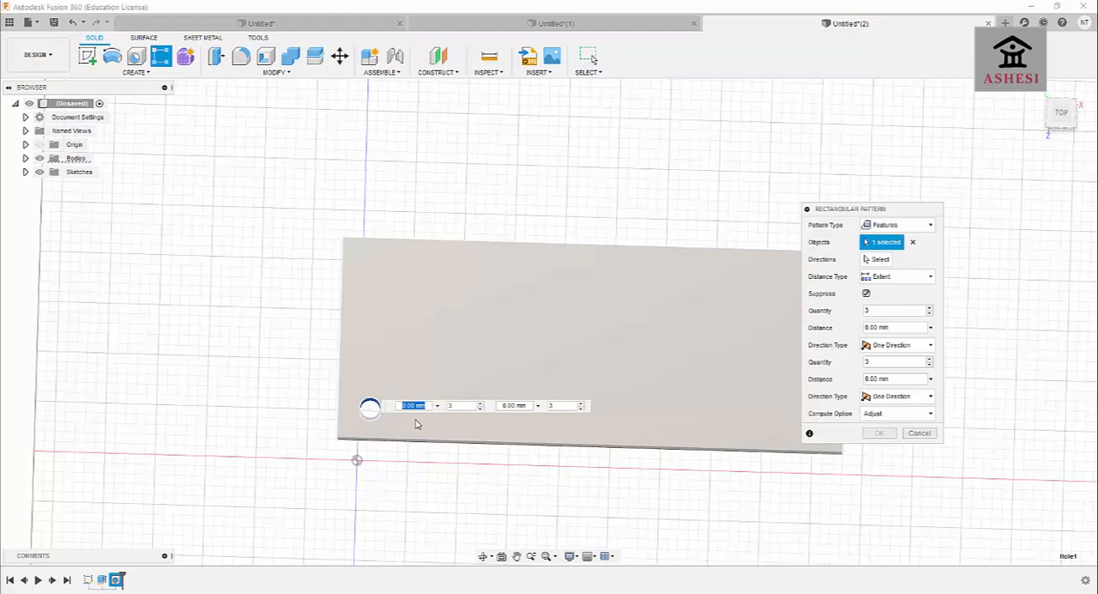
Pattern the hole along the plate's long front edge with a quantity of 5 over a 200 mm extent.
click(884, 262)
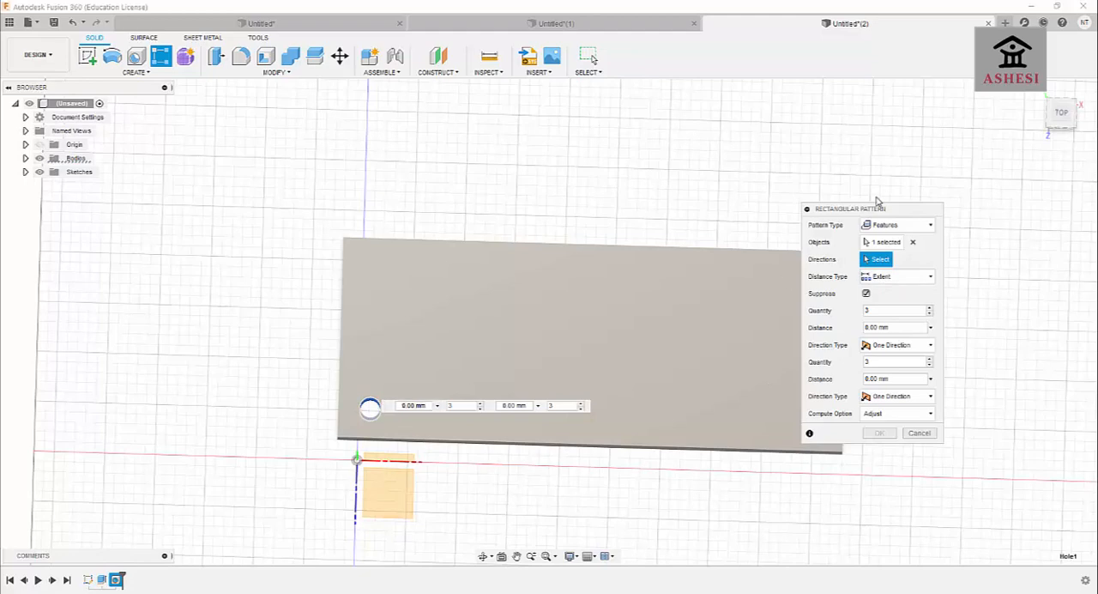
drag(856, 209, 970, 211)
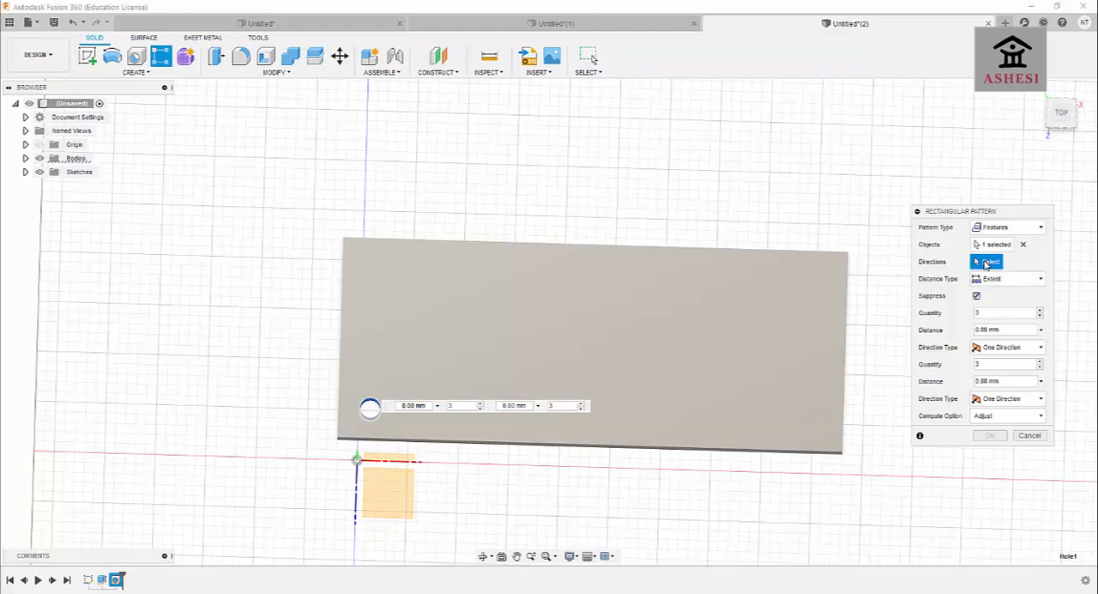
click(540, 445)
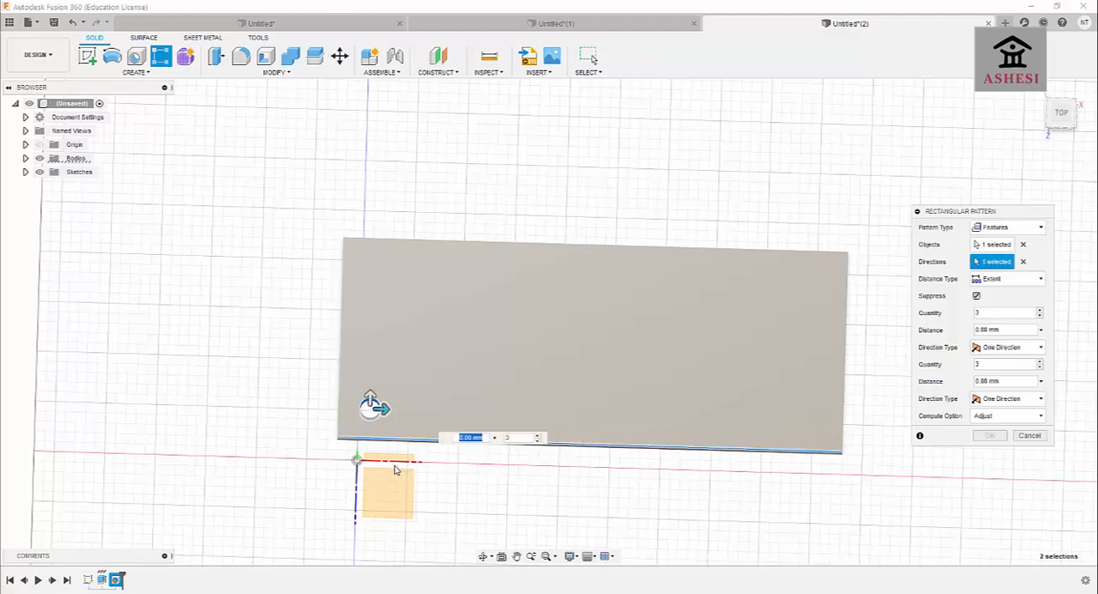
click(463, 437)
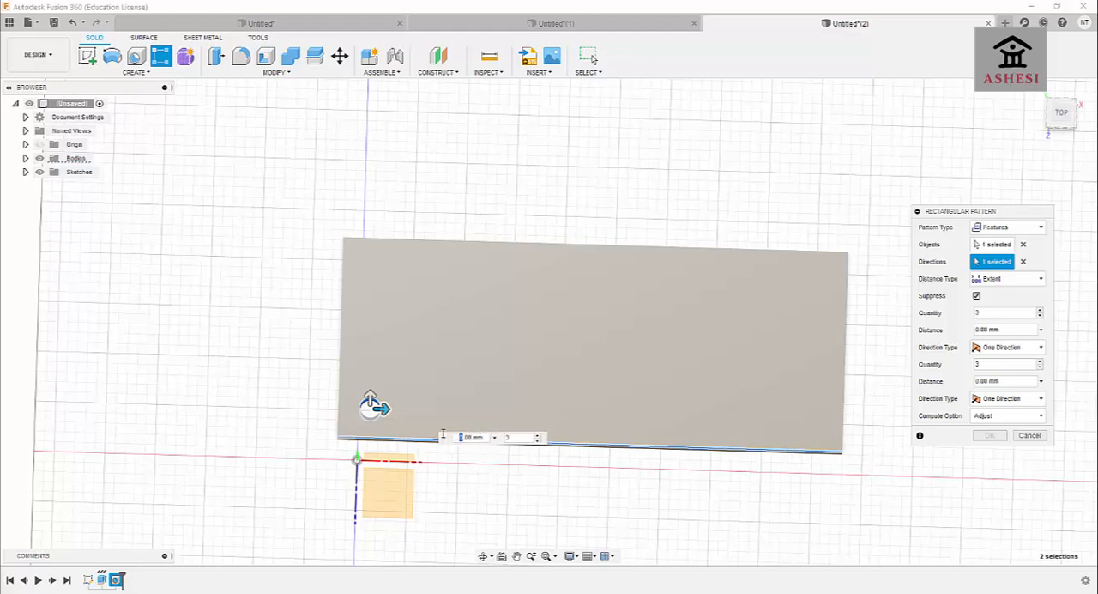
key(Tab)
click(462, 436)
text(200)
key(Return)
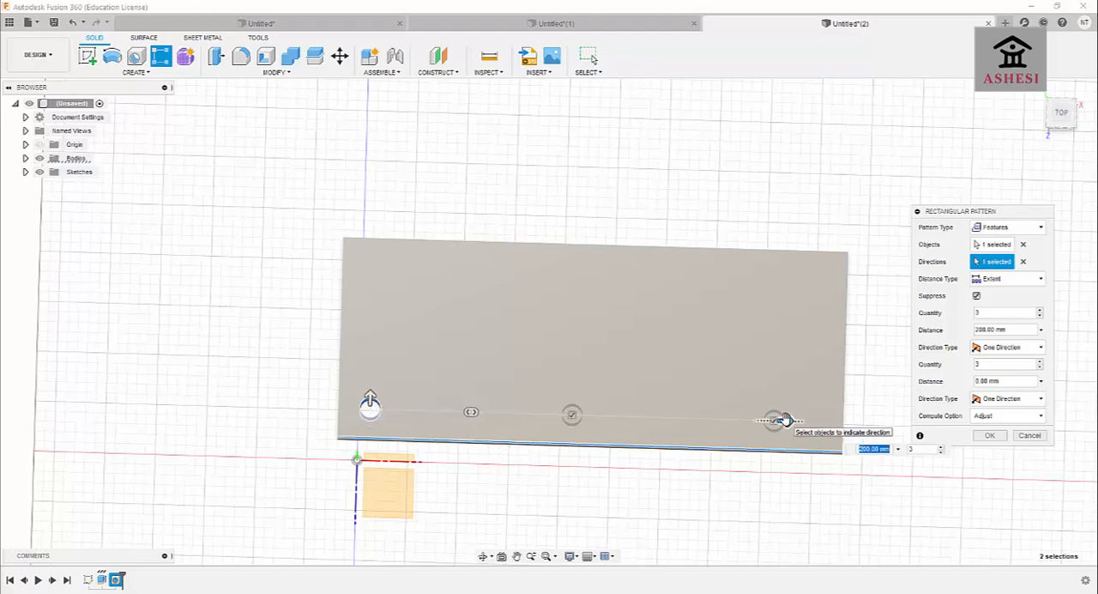
click(911, 449)
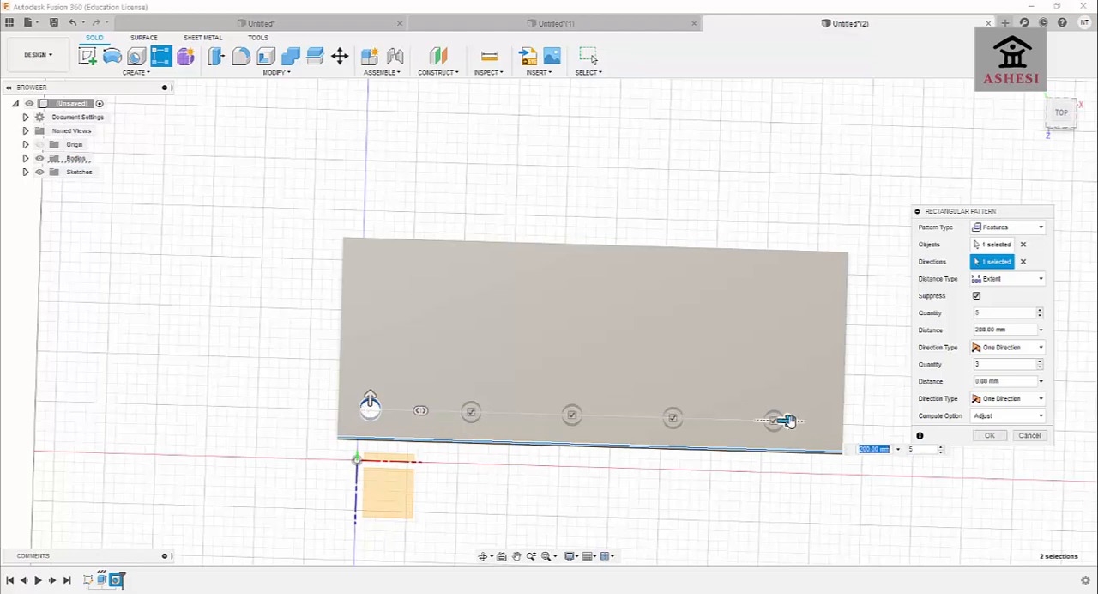
key(Tab)
click(988, 436)
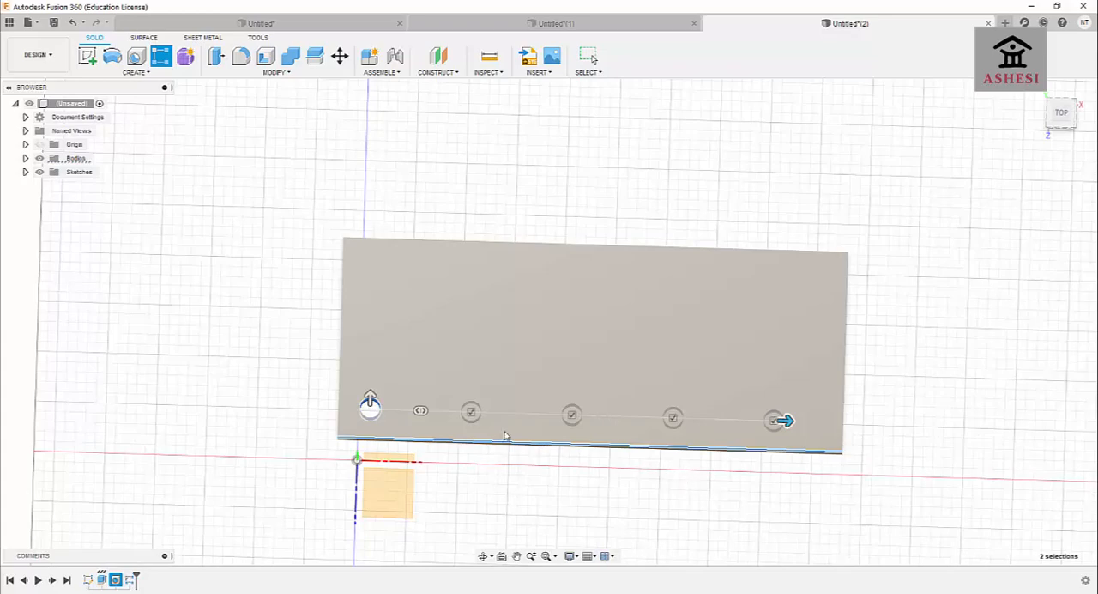
Start a second feature pattern of the original corner hole, directed along the plate's adjacent short edge.
click(483, 556)
mouse_move(520, 495)
mouse_down()
mouse_move(516, 450)
mouse_move(539, 483)
mouse_move(522, 500)
mouse_up()
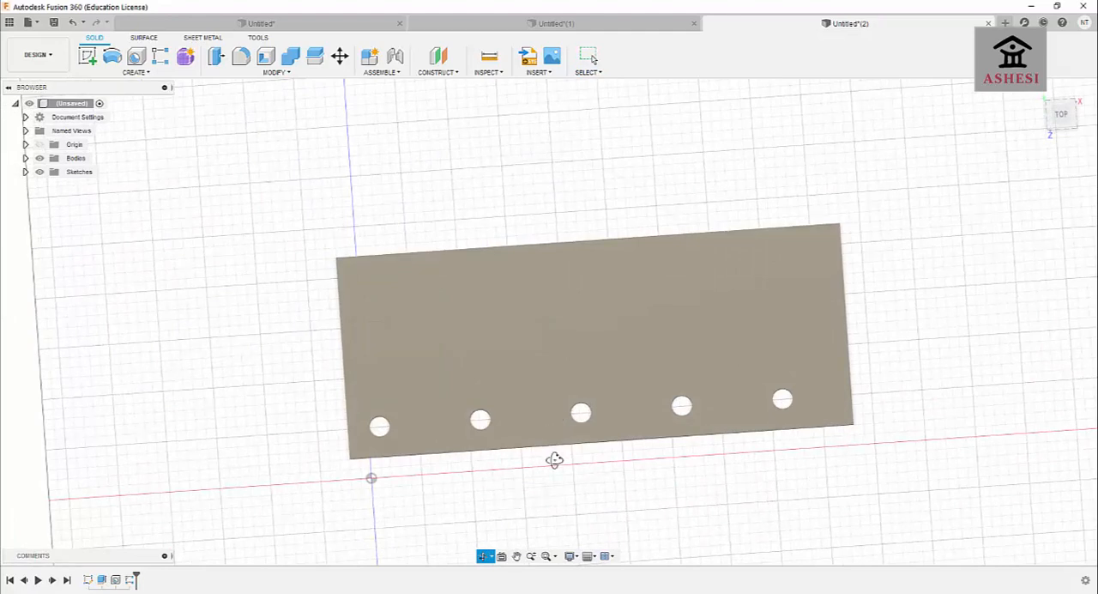
drag(554, 460, 550, 436)
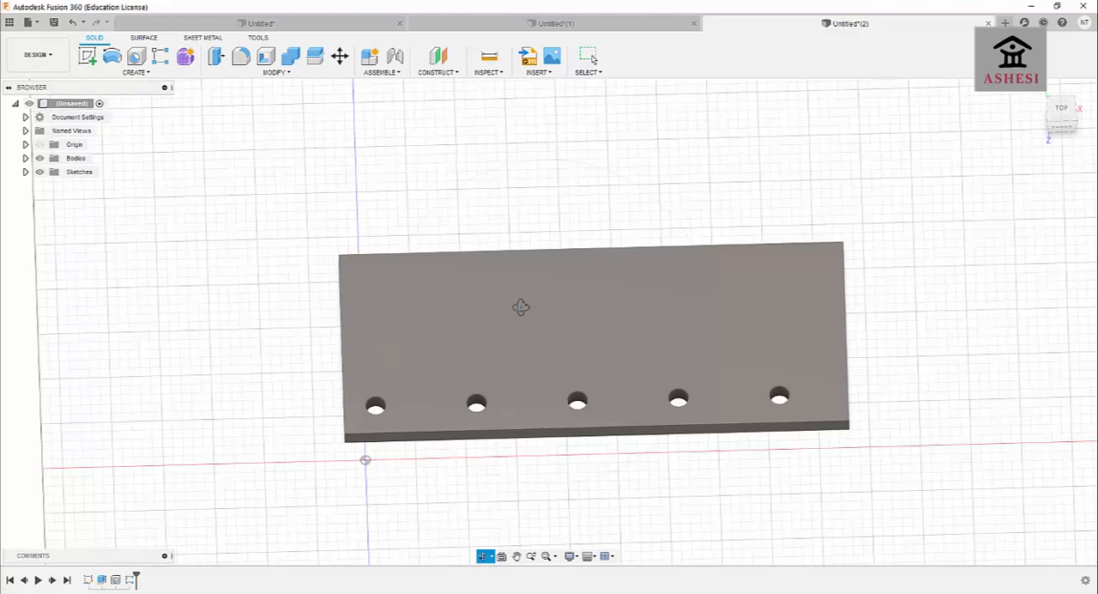
click(164, 60)
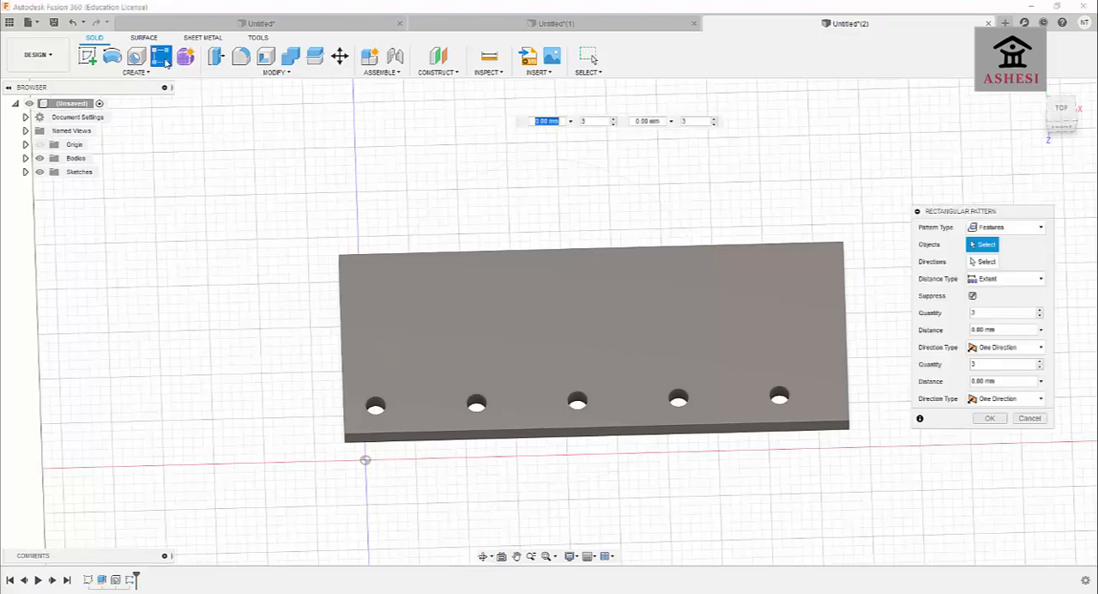
drag(959, 221, 906, 204)
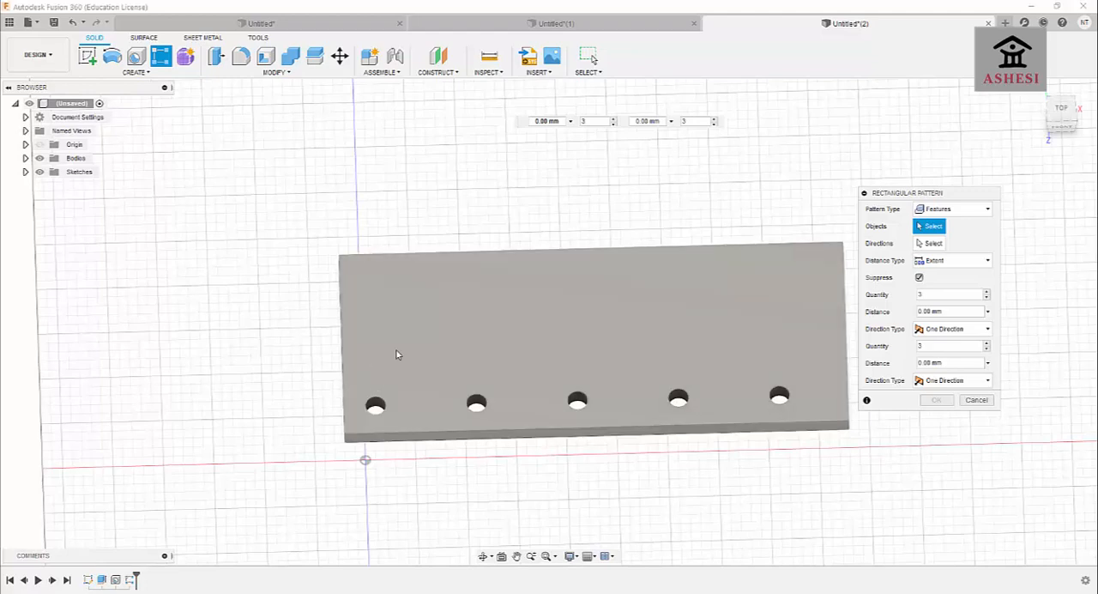
click(943, 211)
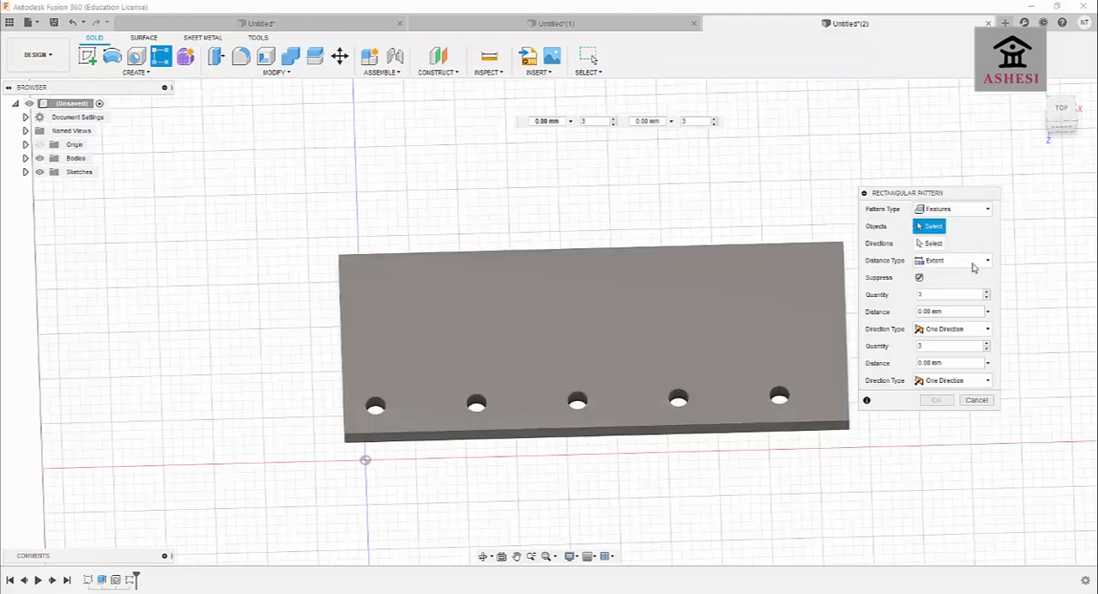
click(375, 407)
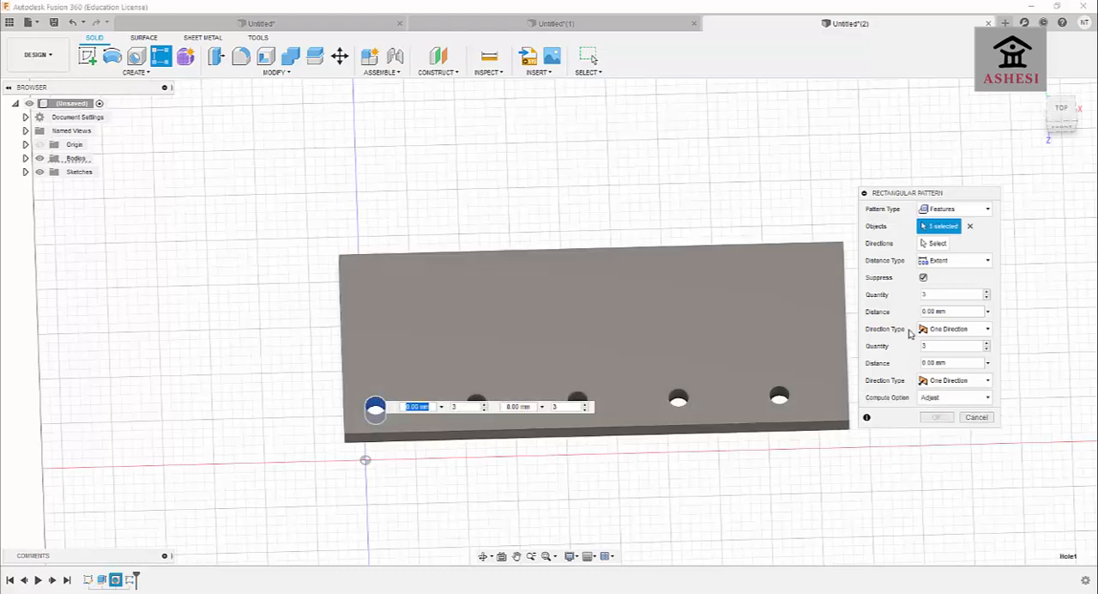
click(935, 243)
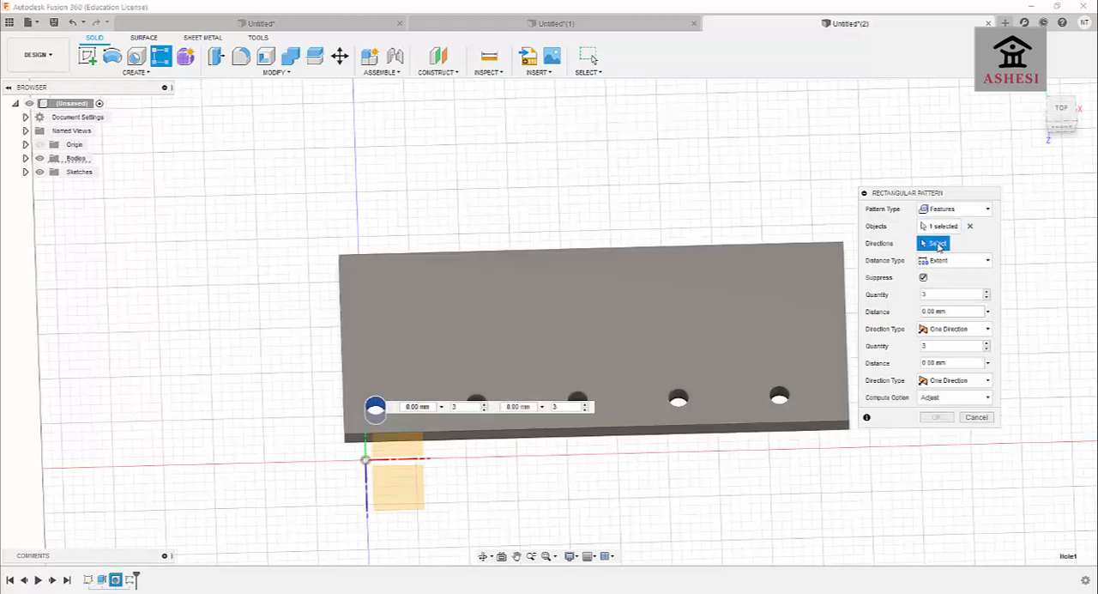
click(341, 343)
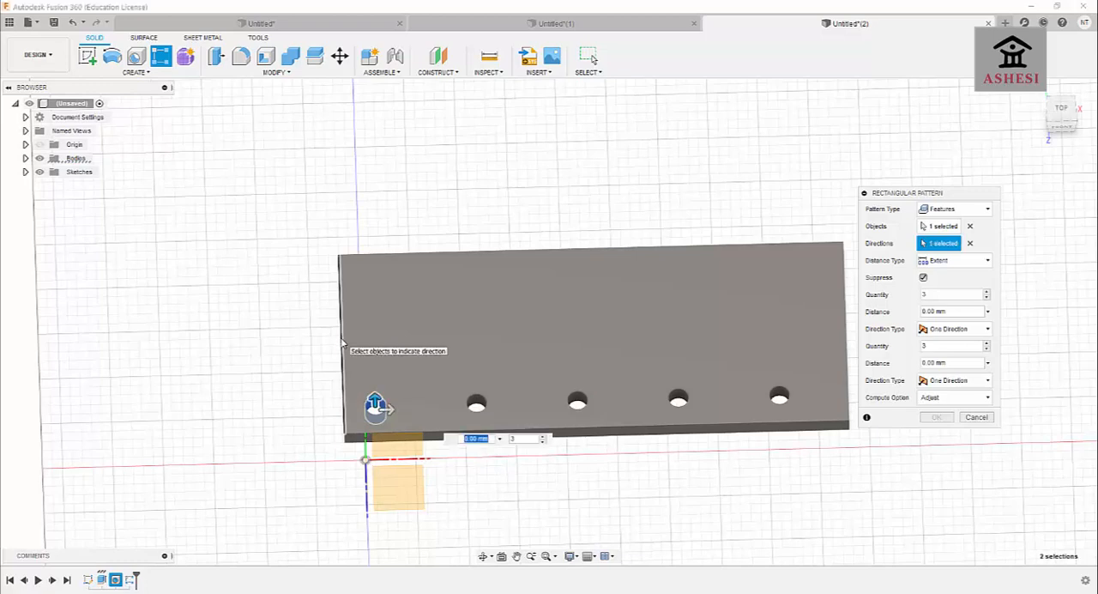
Set the short-edge pattern to a quantity of 2 over 30 mm and complete it.
click(525, 439)
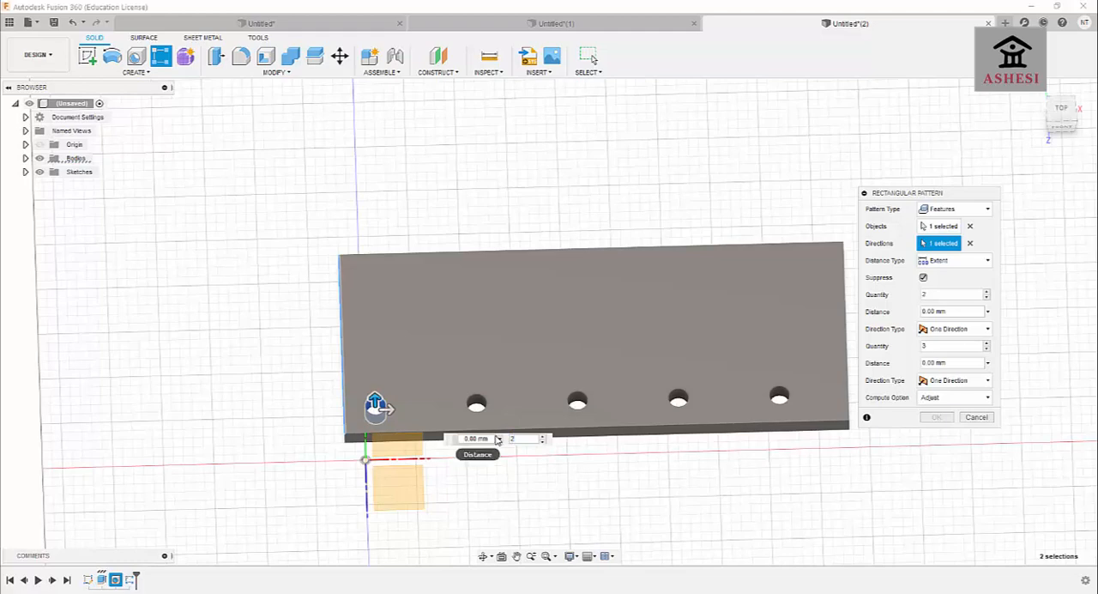
text(2)
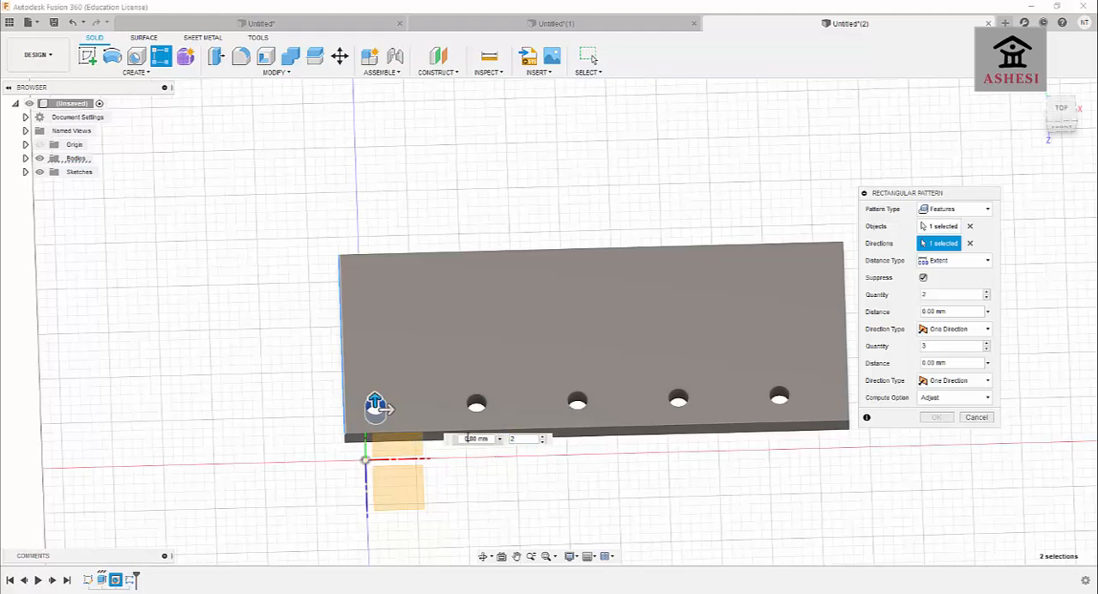
click(465, 438)
text(3)
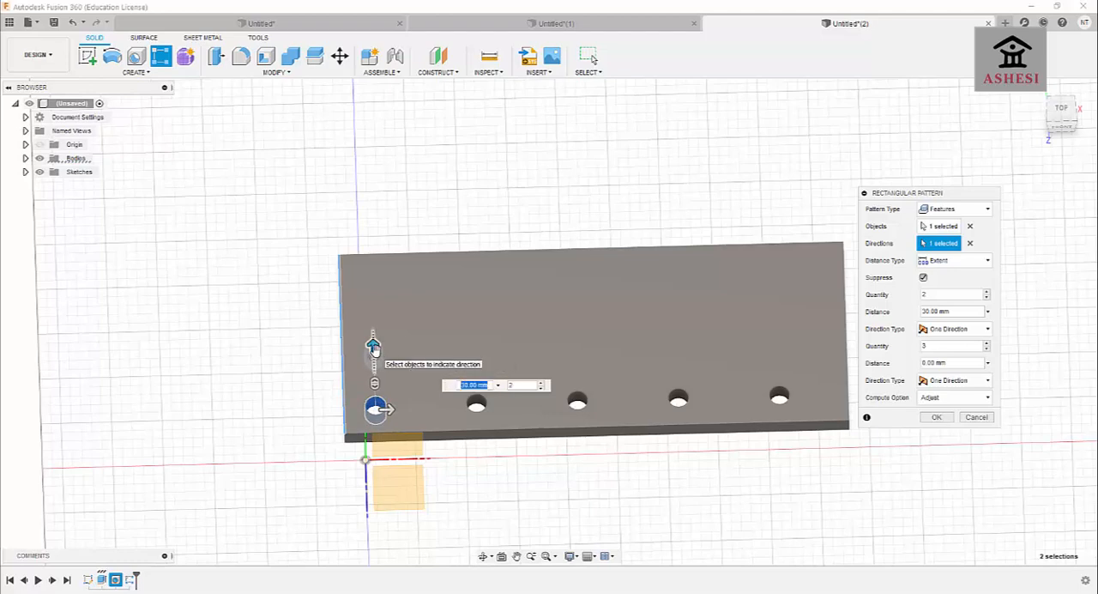
click(545, 385)
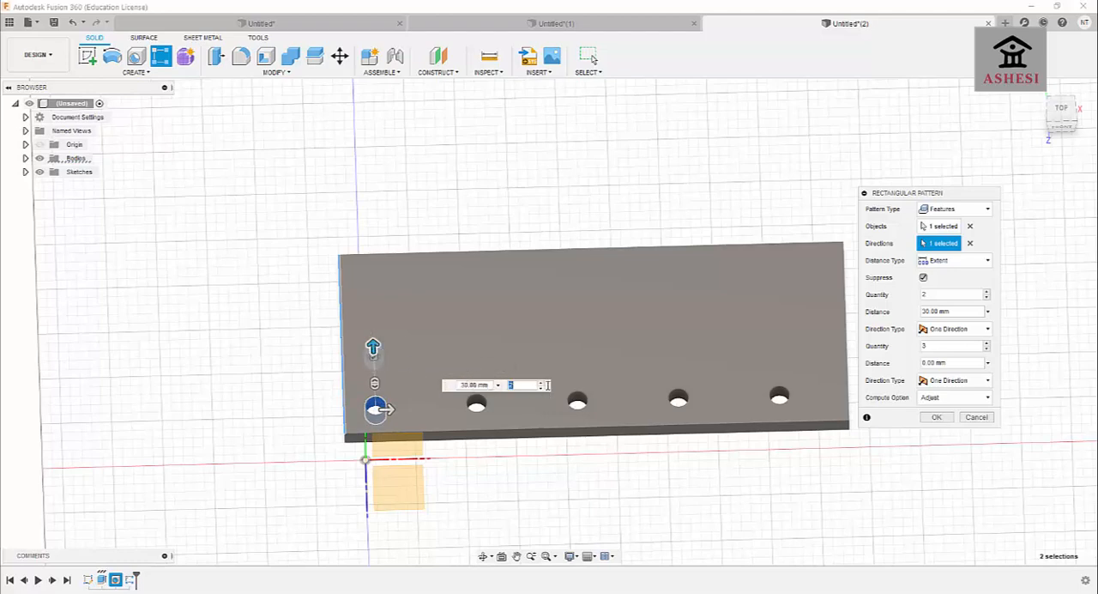
click(937, 417)
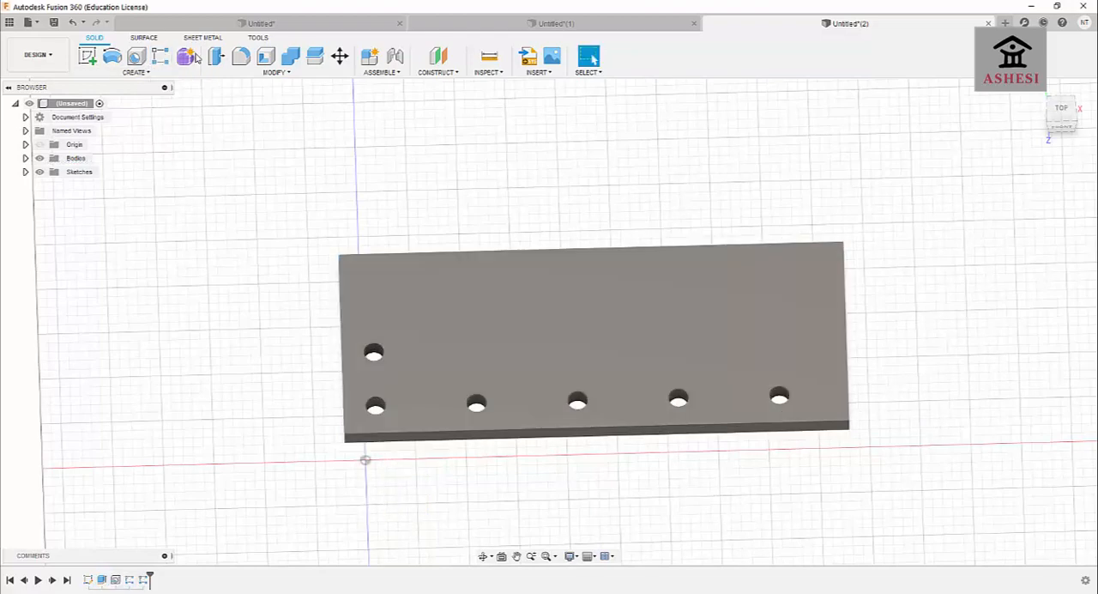
Start another rectangular feature pattern with the second-row hole as its object.
click(160, 56)
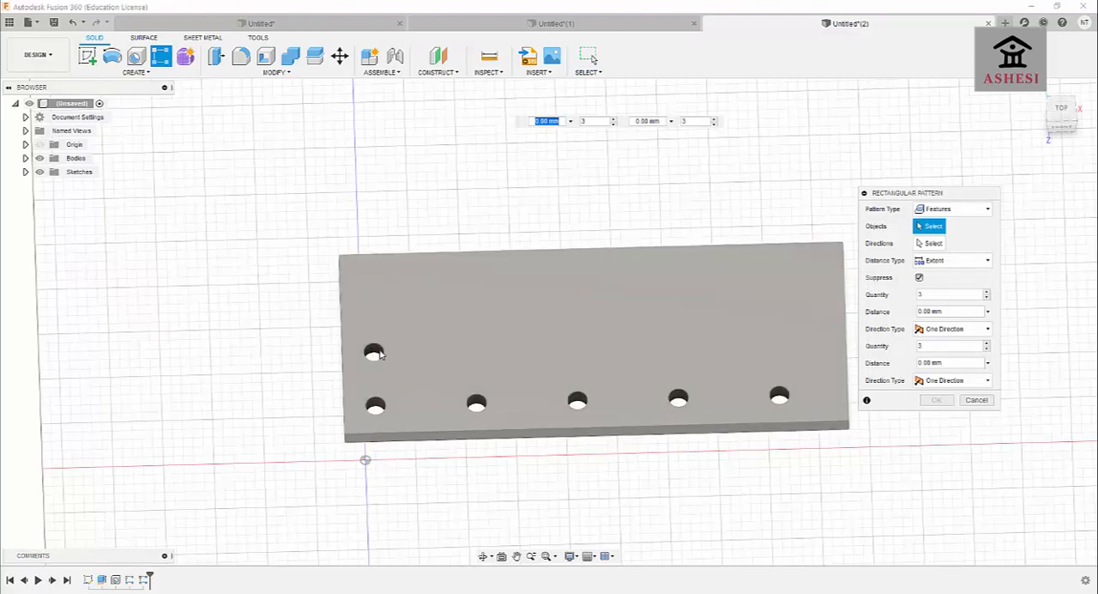
click(374, 354)
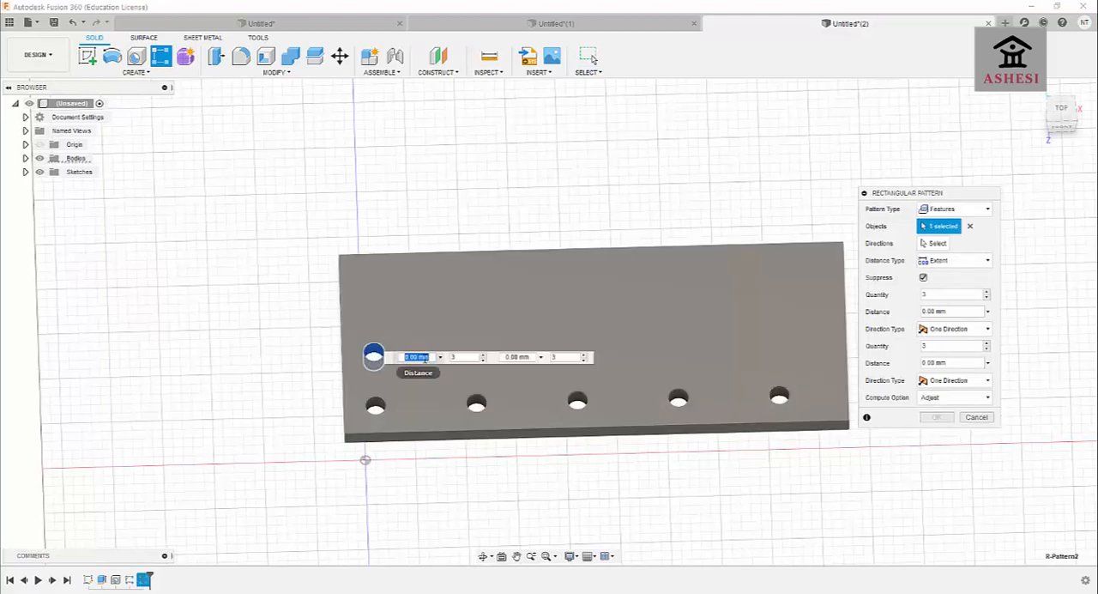
key(BackSpace)
text(200)
key(Return)
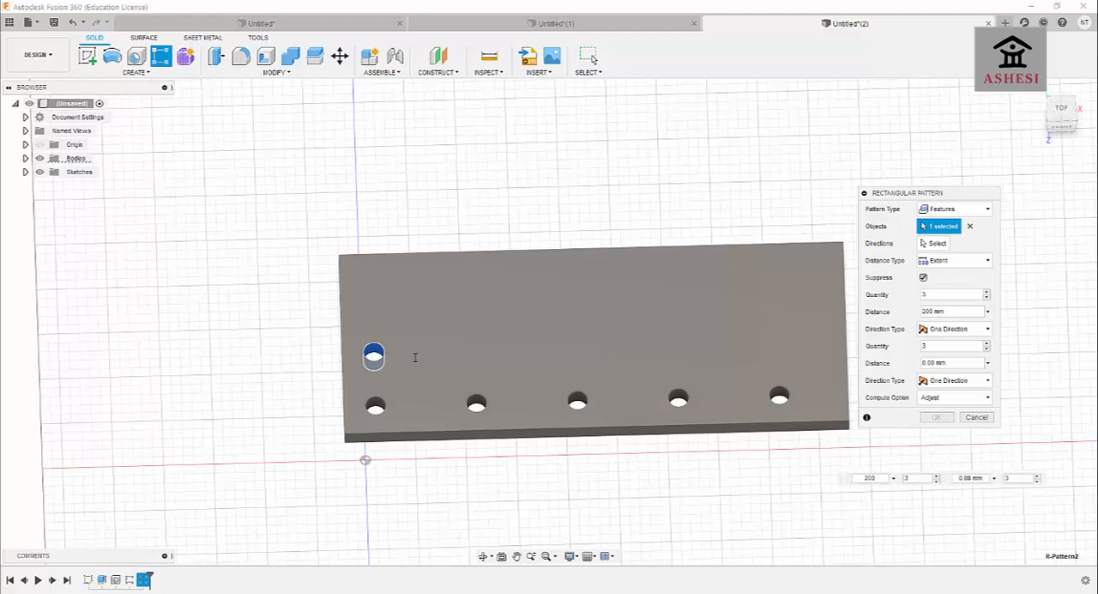
click(936, 295)
text(5)
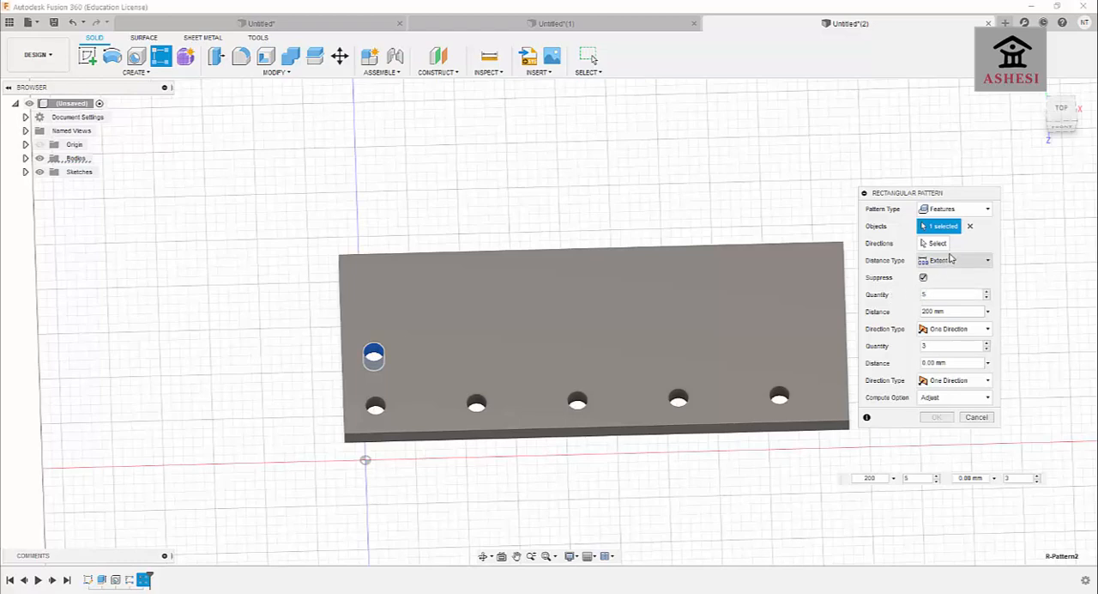
Pattern the second-row hole along the plate's long front edge with a quantity of 5 over 200 mm.
click(936, 244)
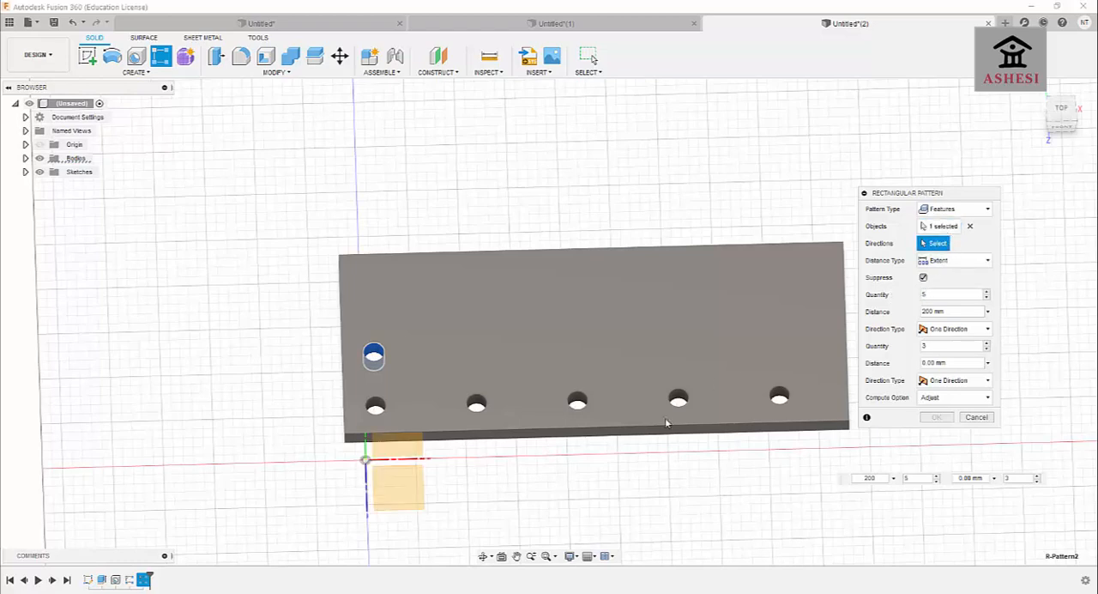
click(576, 428)
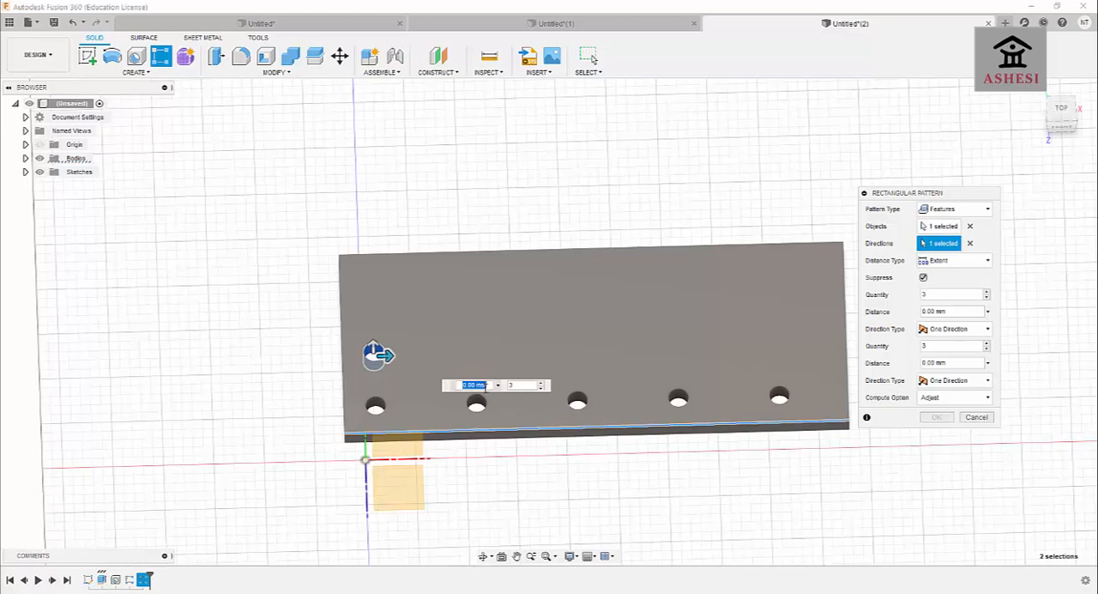
text(200)
key(Return)
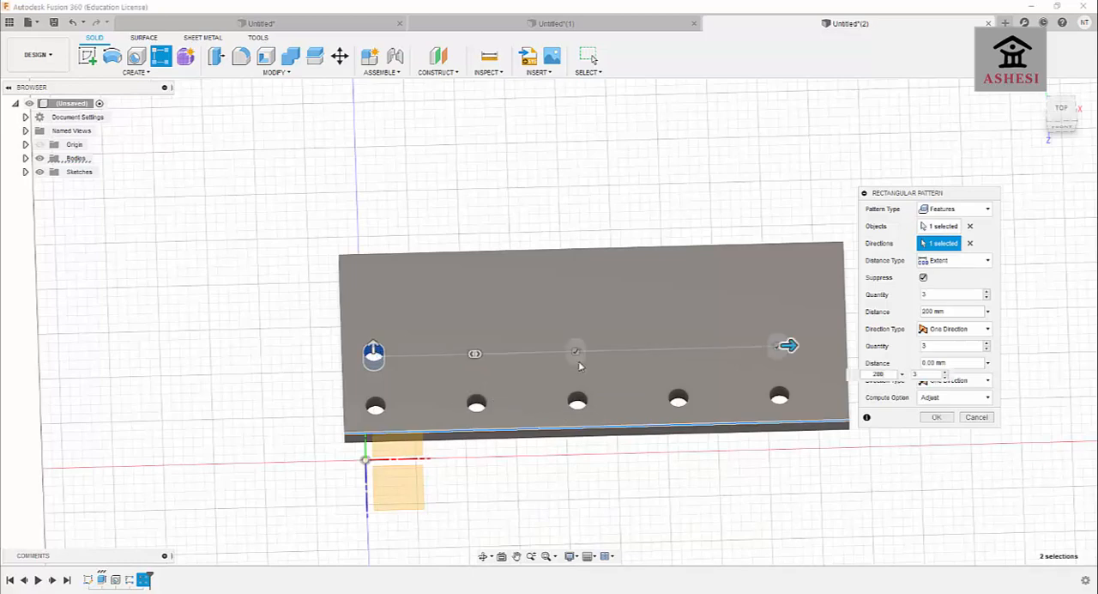
drag(913, 194, 1045, 246)
text(5)
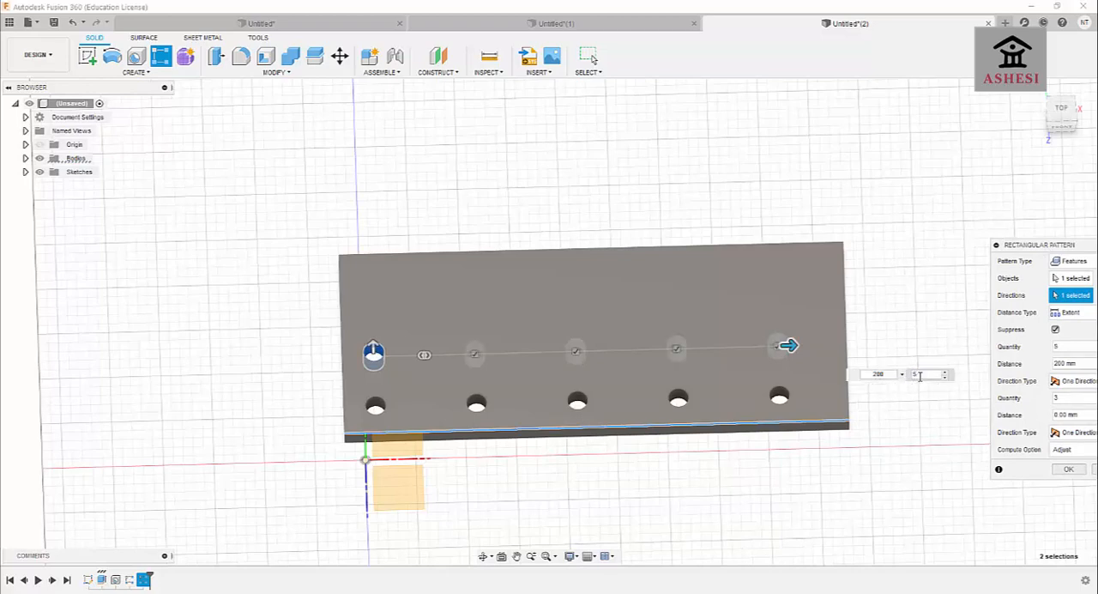
click(1068, 468)
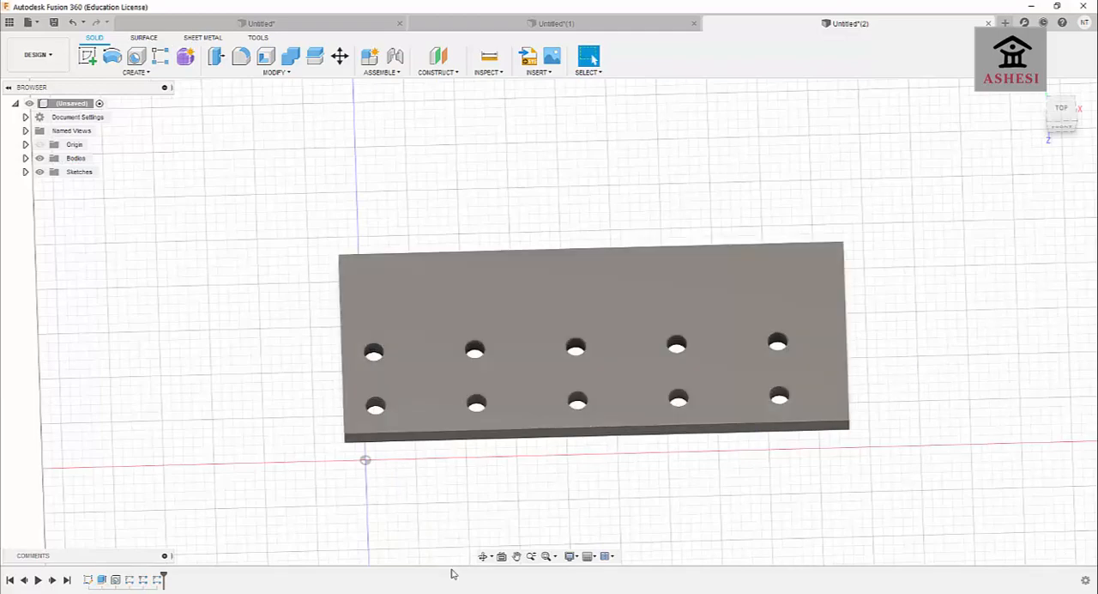
Sketch a 250 x 10 mm rectangle on the plate's top face along the long edge farthest from the holes, and finish the sketch.
click(483, 556)
mouse_move(483, 507)
mouse_down()
mouse_move(483, 473)
mouse_move(491, 501)
mouse_move(473, 529)
mouse_move(488, 537)
mouse_move(491, 503)
mouse_up()
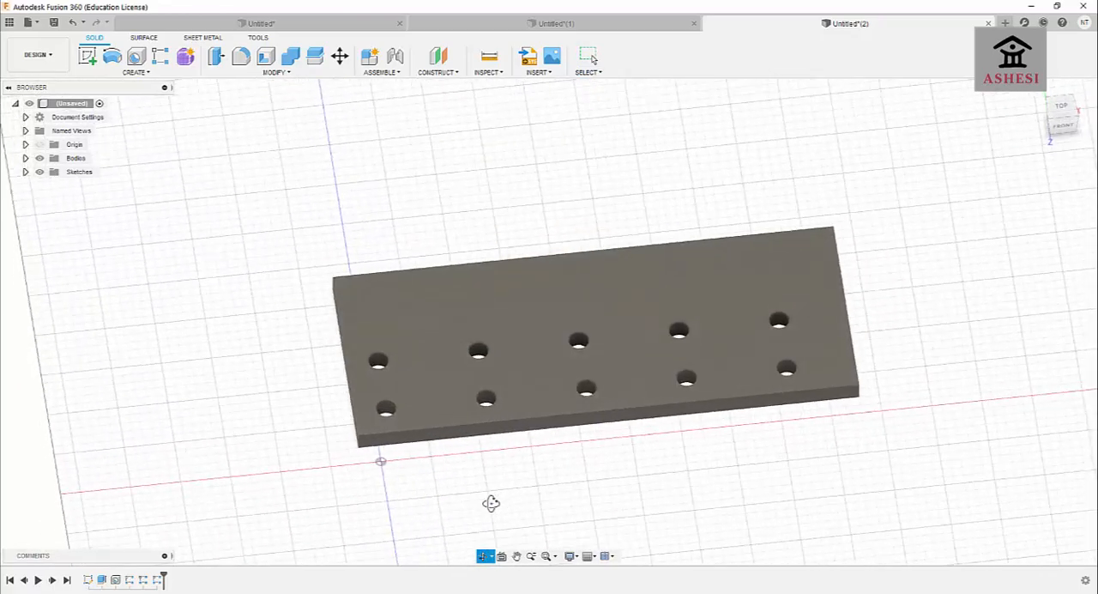
mouse_move(498, 444)
mouse_down()
mouse_move(505, 463)
mouse_move(492, 480)
mouse_move(492, 455)
mouse_up()
click(86, 55)
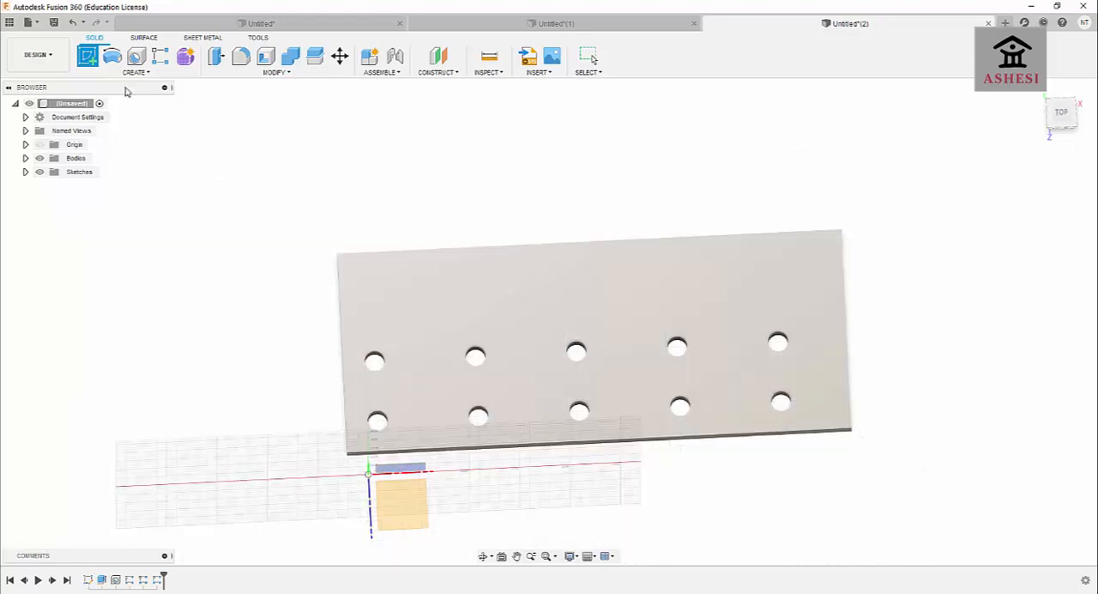
click(459, 293)
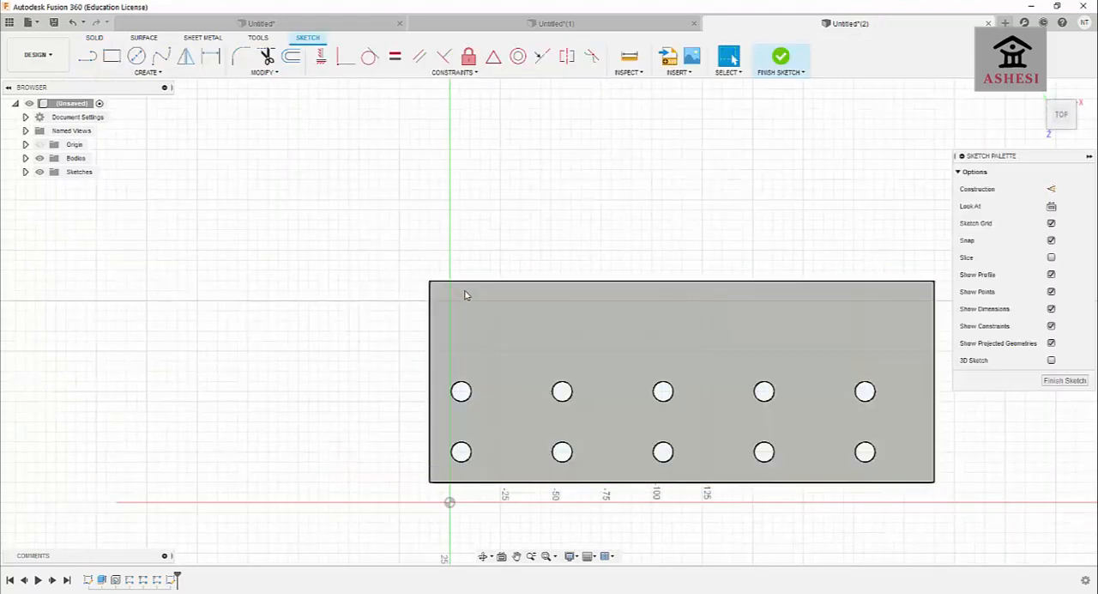
click(111, 56)
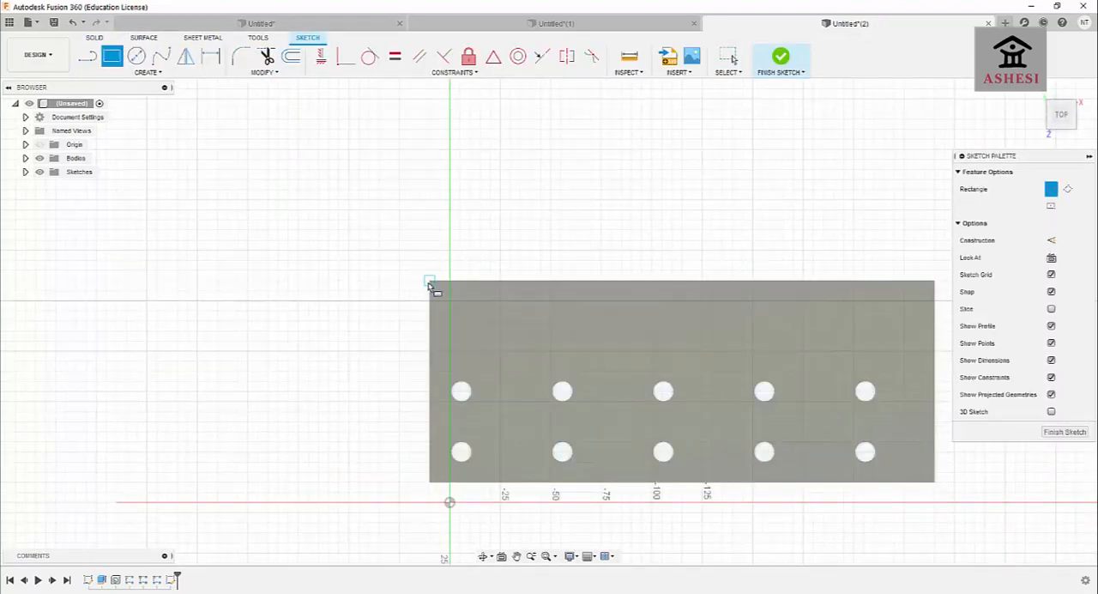
click(431, 285)
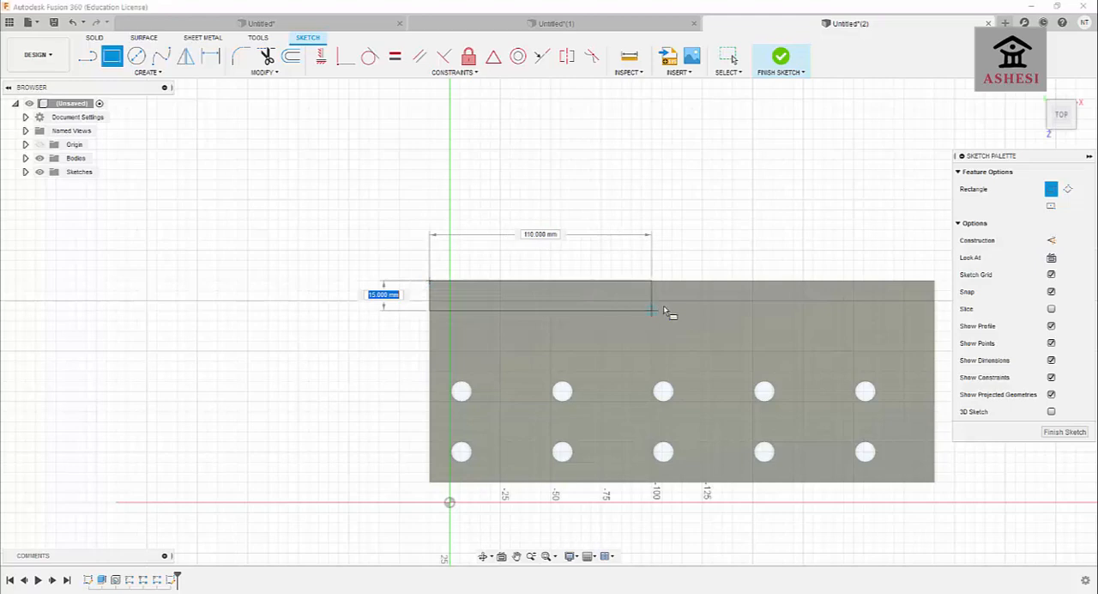
click(935, 300)
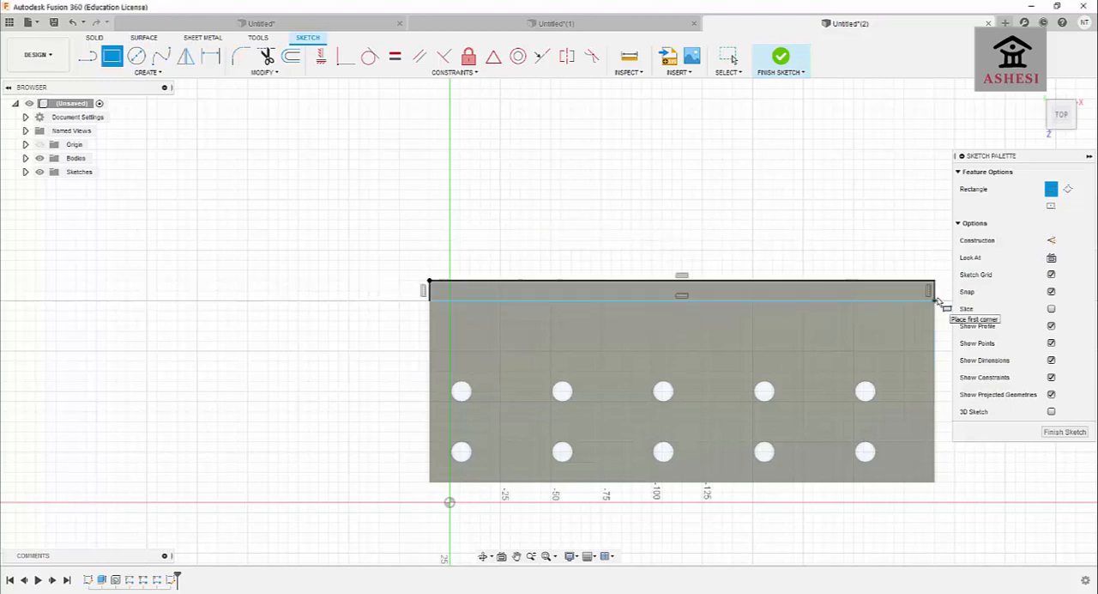
click(1064, 432)
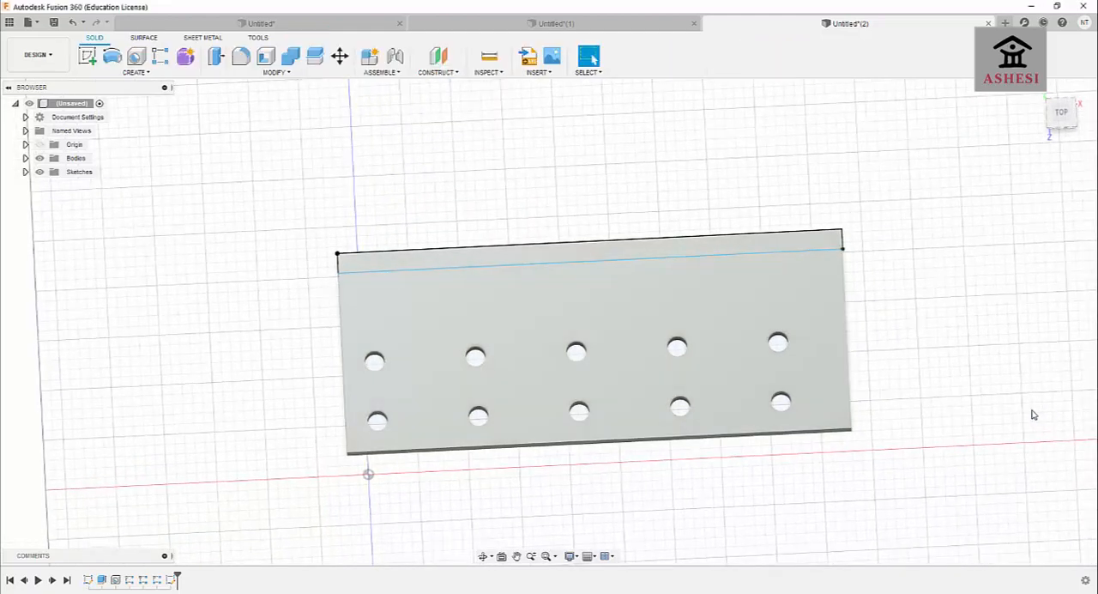
Extrude the narrow strip profile 100 mm upward, joined to the base plate, as the bracket's vertical wall.
key(e)
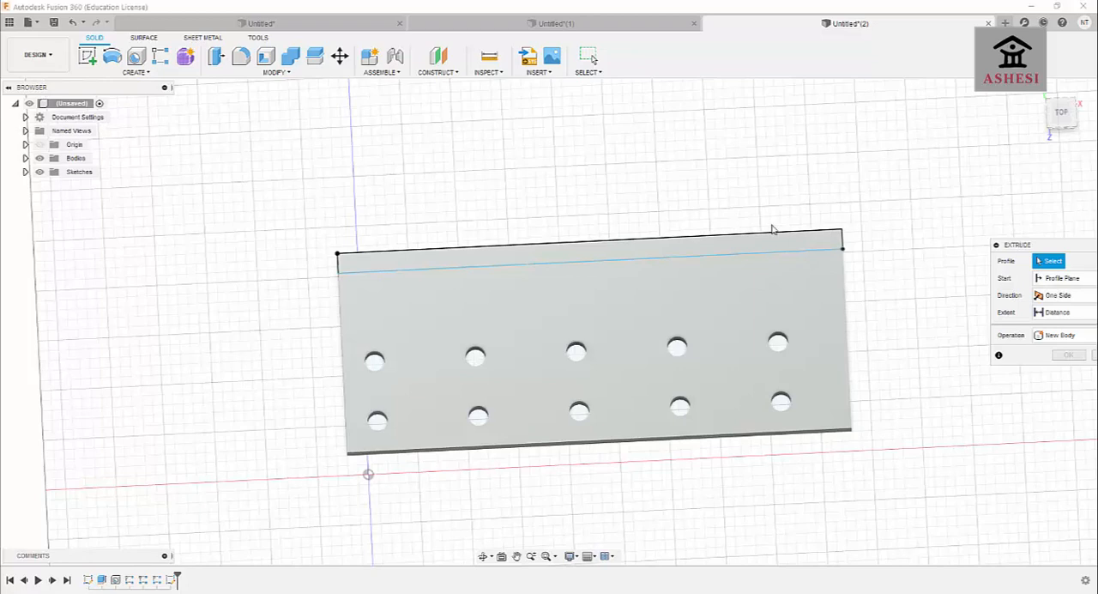
click(506, 251)
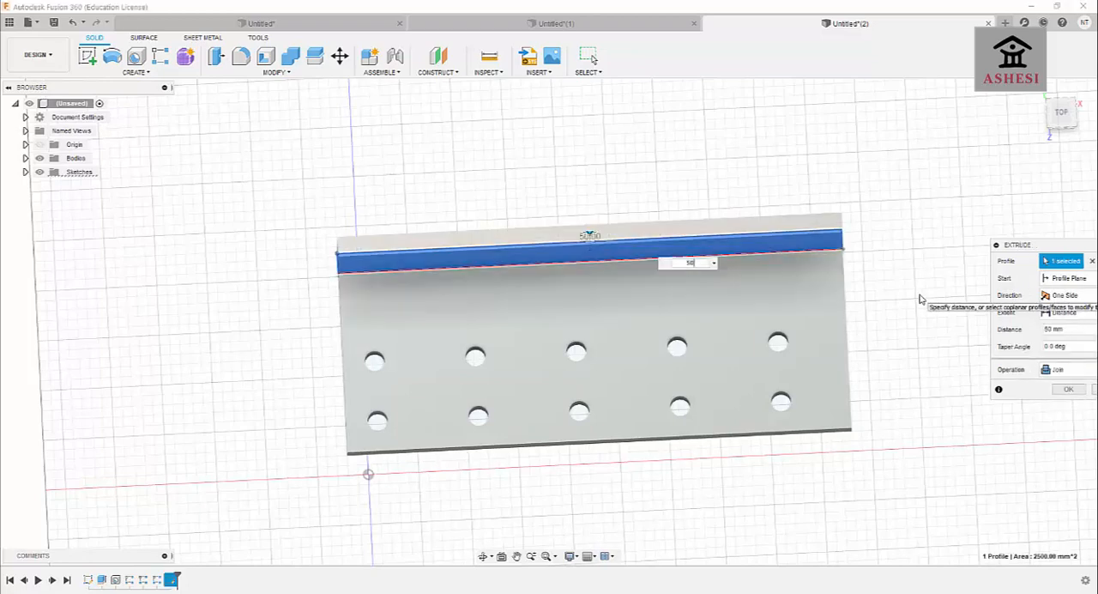
key(BackSpace)
text(100)
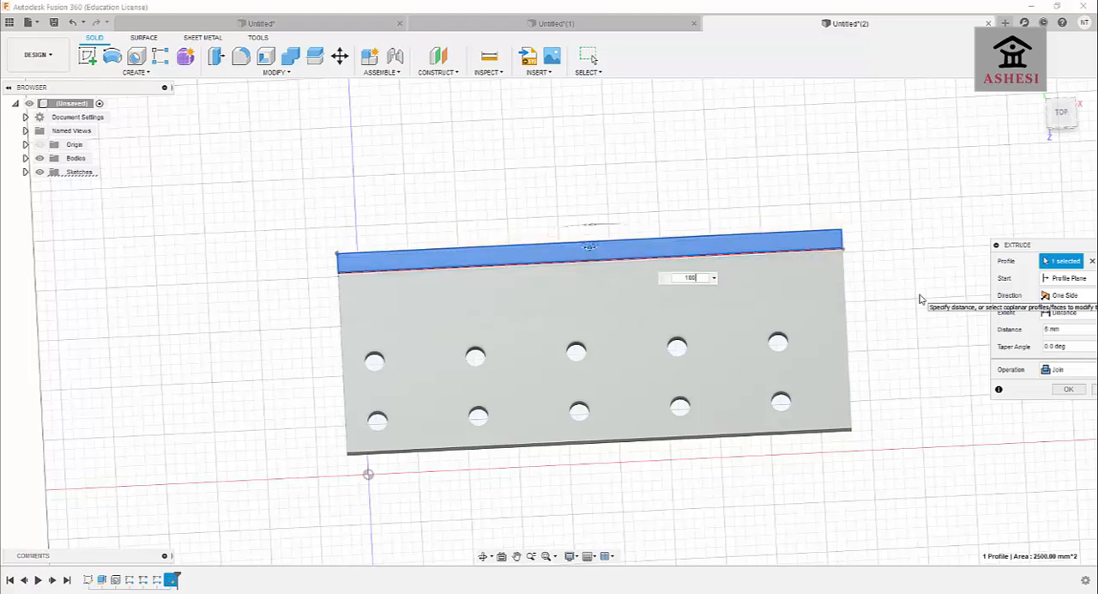
key(Return)
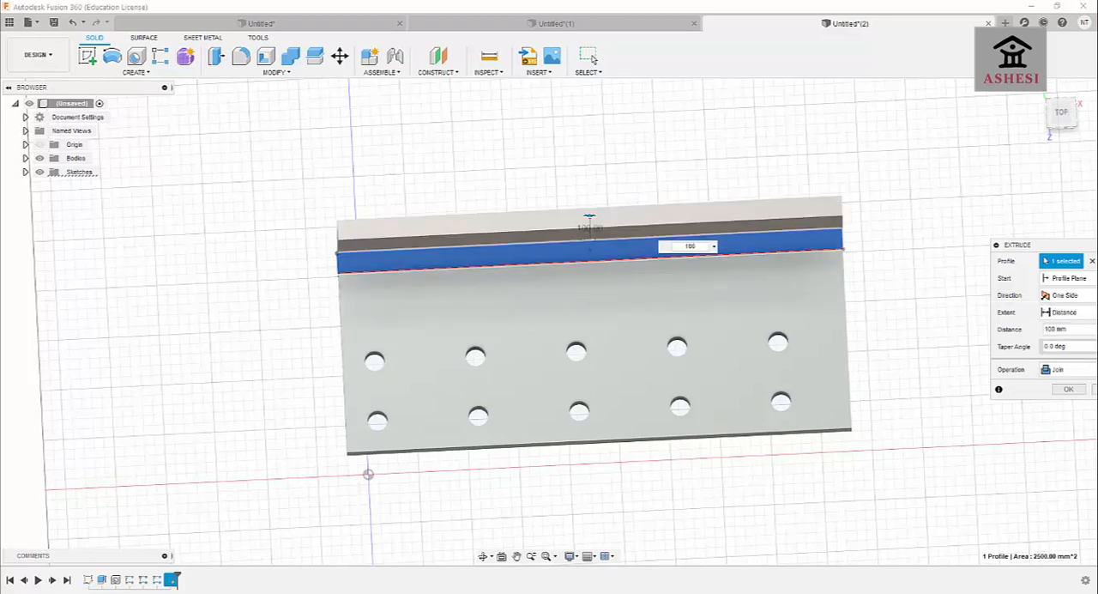
click(1068, 389)
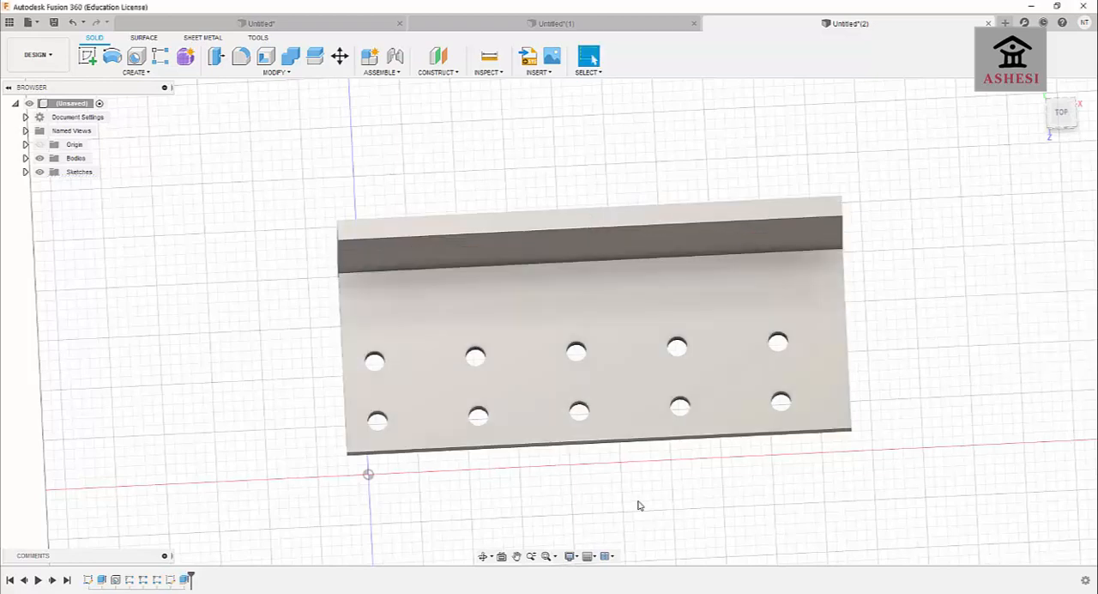
Create an offset construction plane -35 mm from the bracket's L-shaped end face, inward past the first hole column.
click(483, 555)
drag(520, 506, 588, 400)
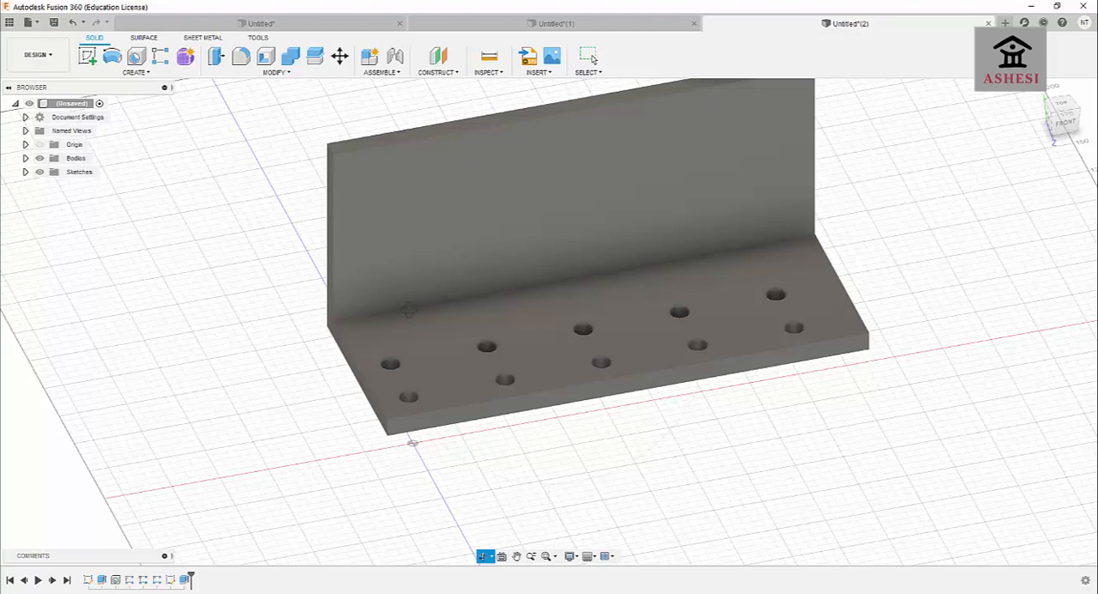
click(450, 73)
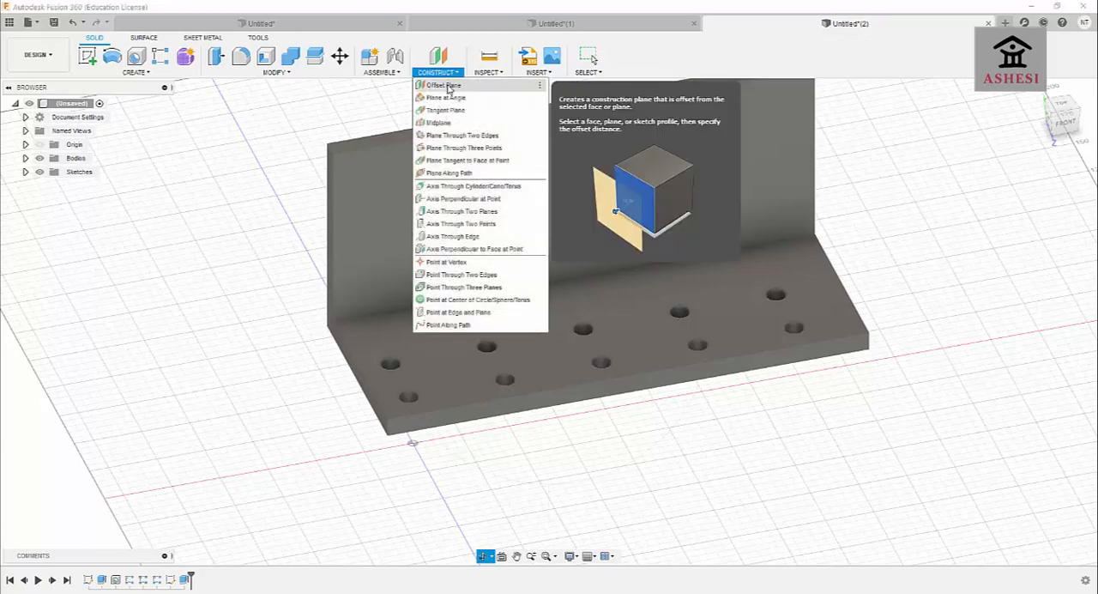
click(444, 85)
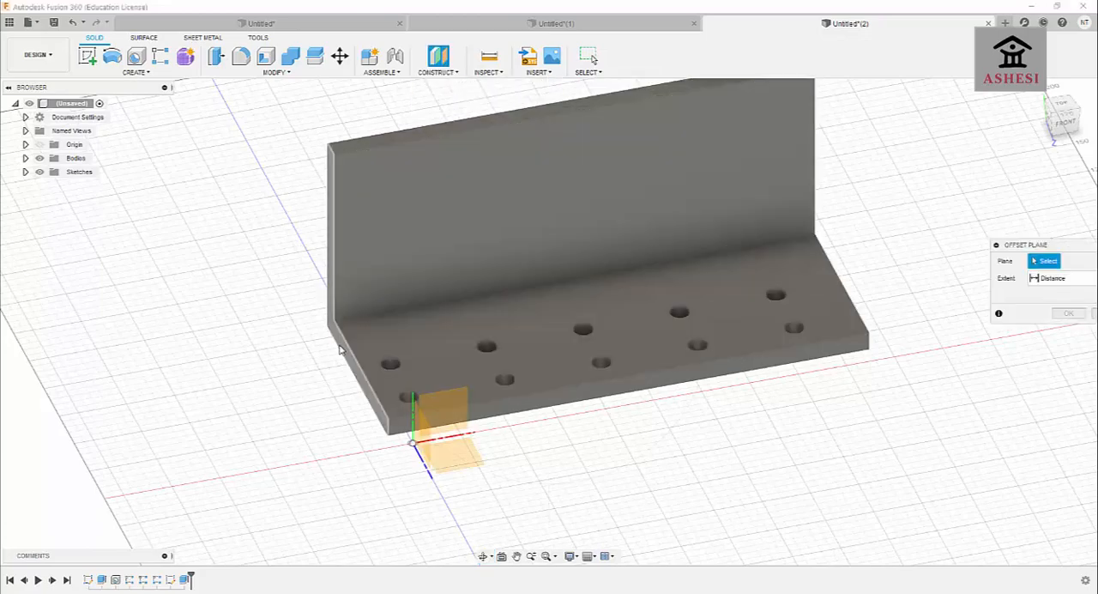
click(338, 349)
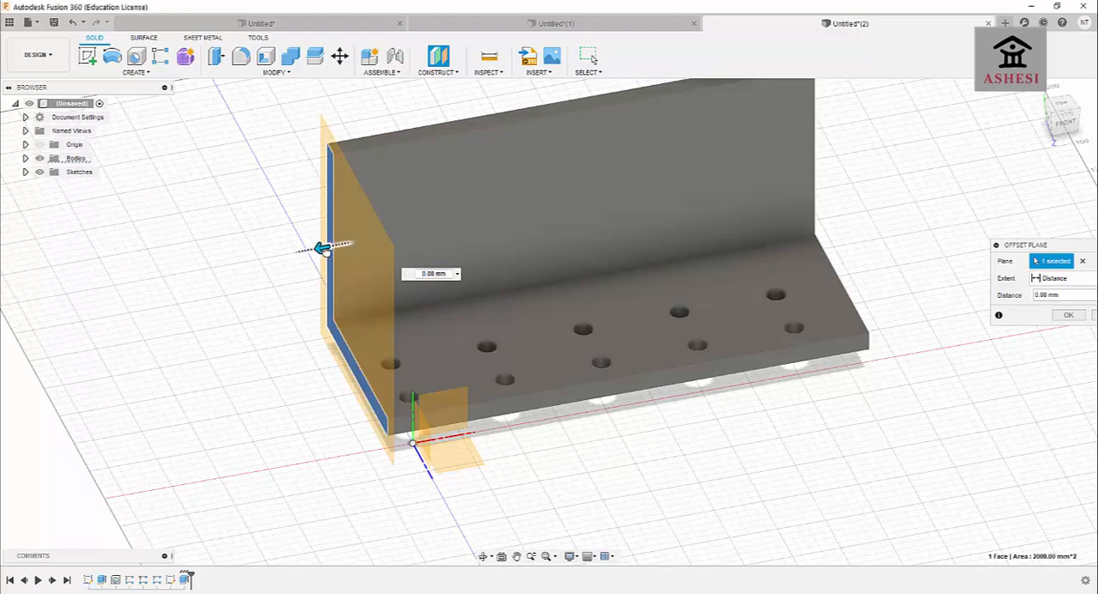
drag(321, 249, 395, 253)
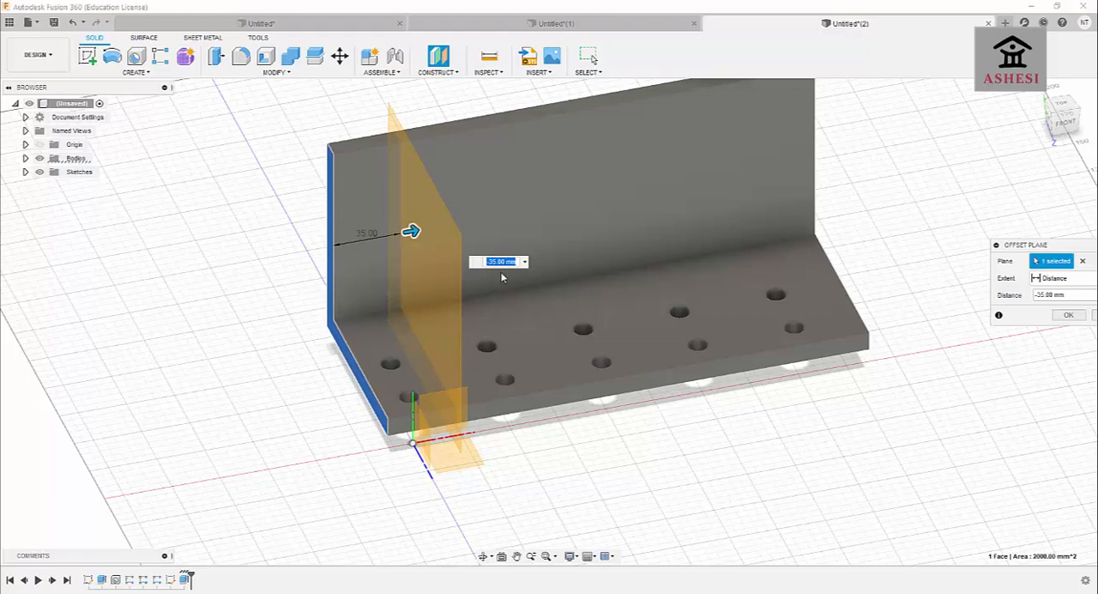
key(Return)
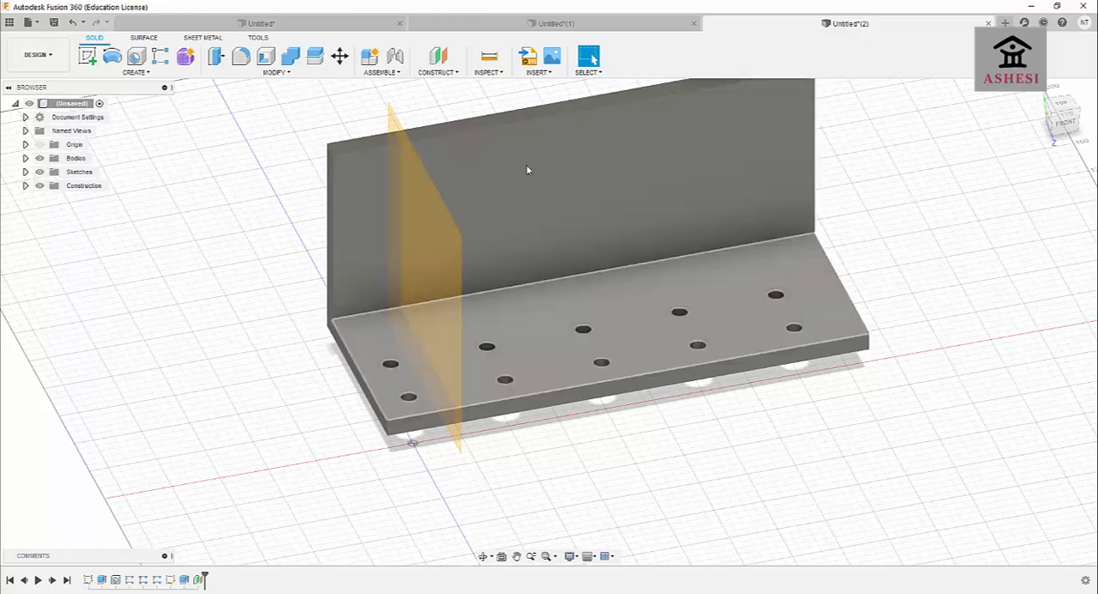
Sketch a closed right triangle on the offset plane in the wall-to-plate corner, with a 35.355 mm diagonal at 135 degrees.
click(87, 57)
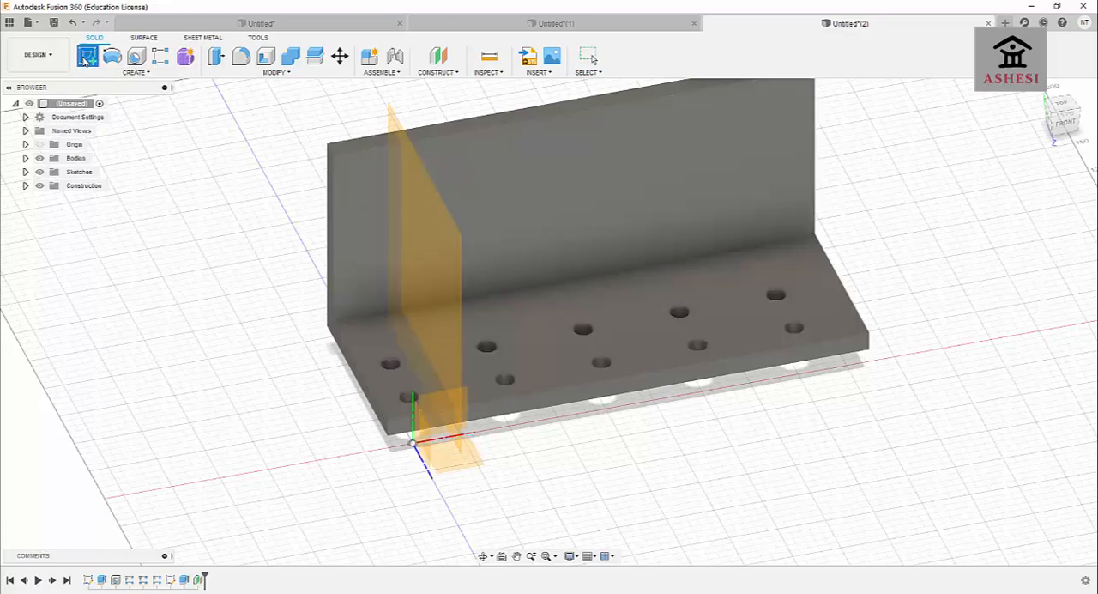
click(431, 202)
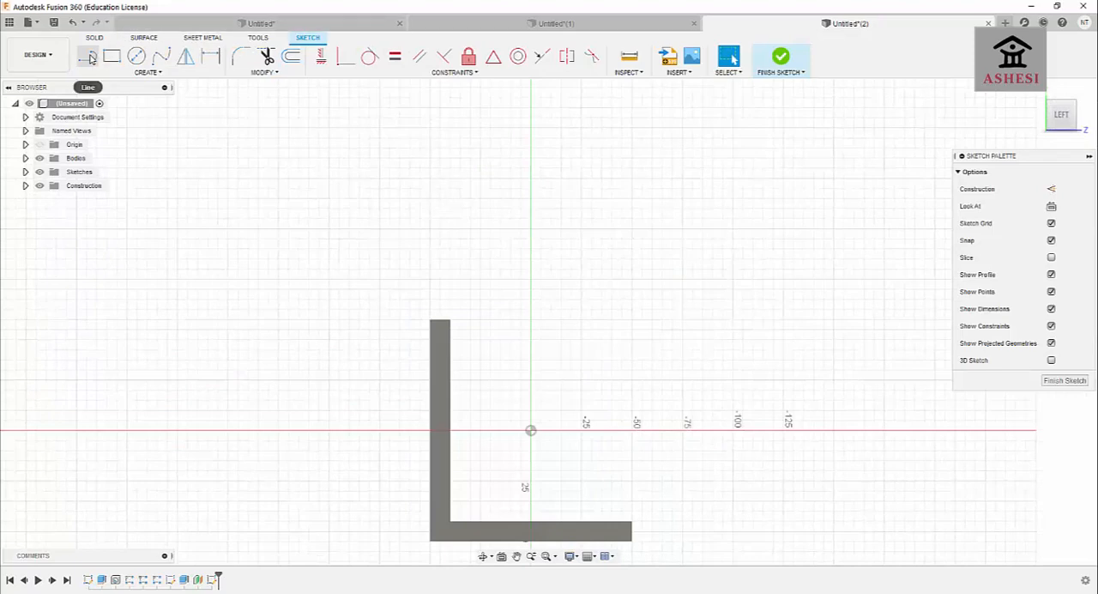
click(89, 57)
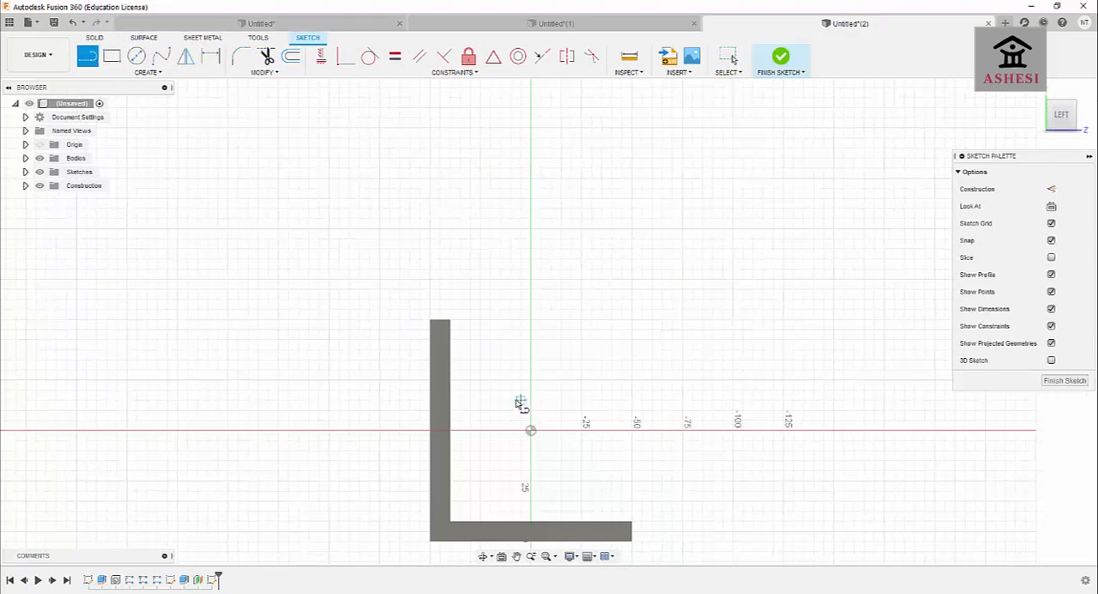
click(450, 471)
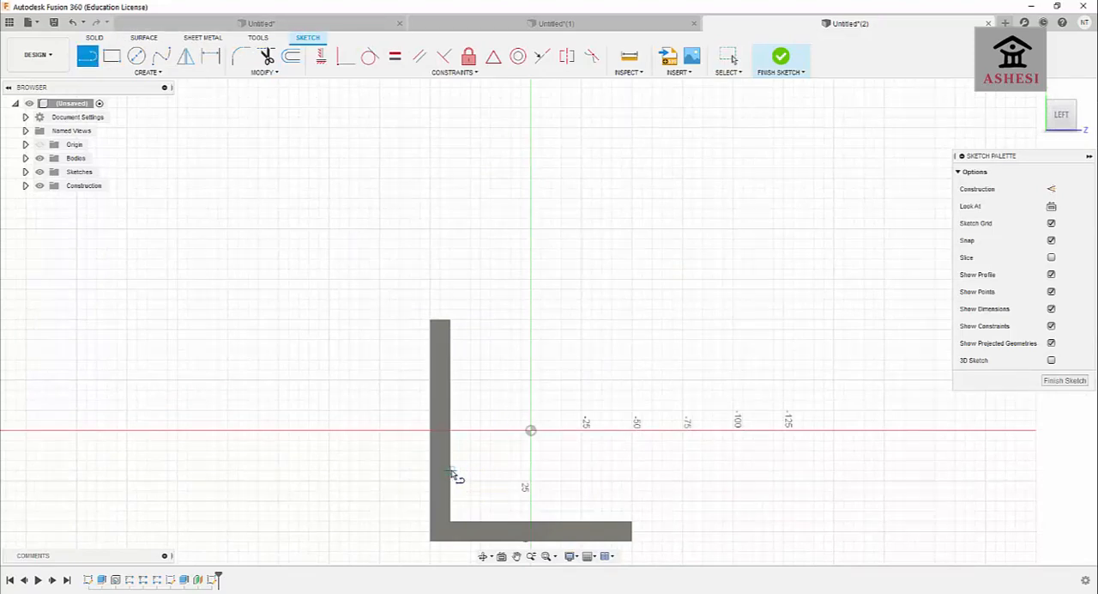
click(500, 522)
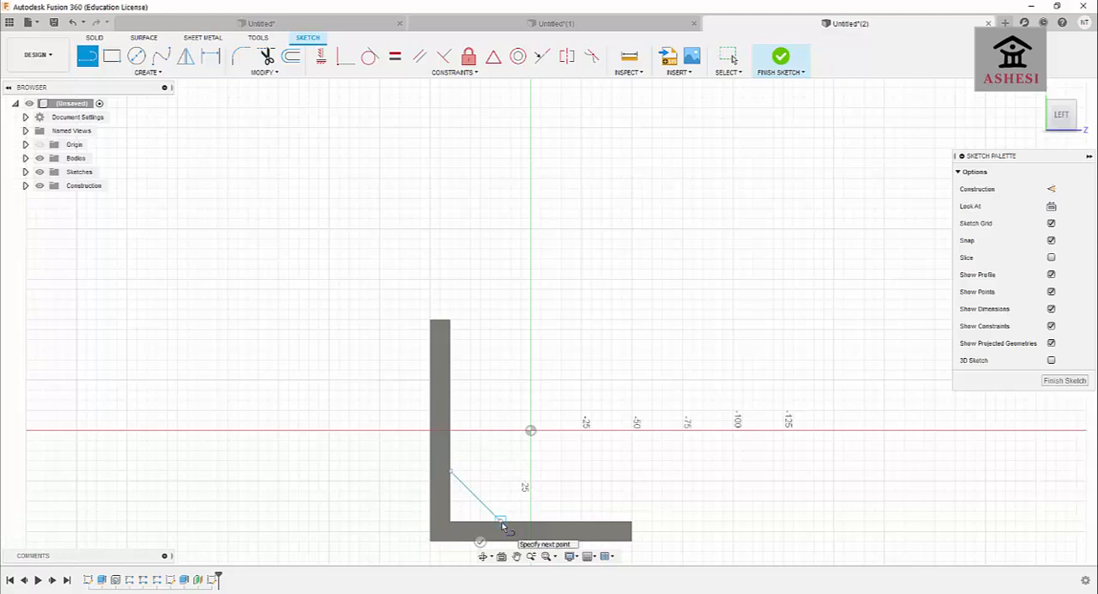
click(452, 520)
click(452, 474)
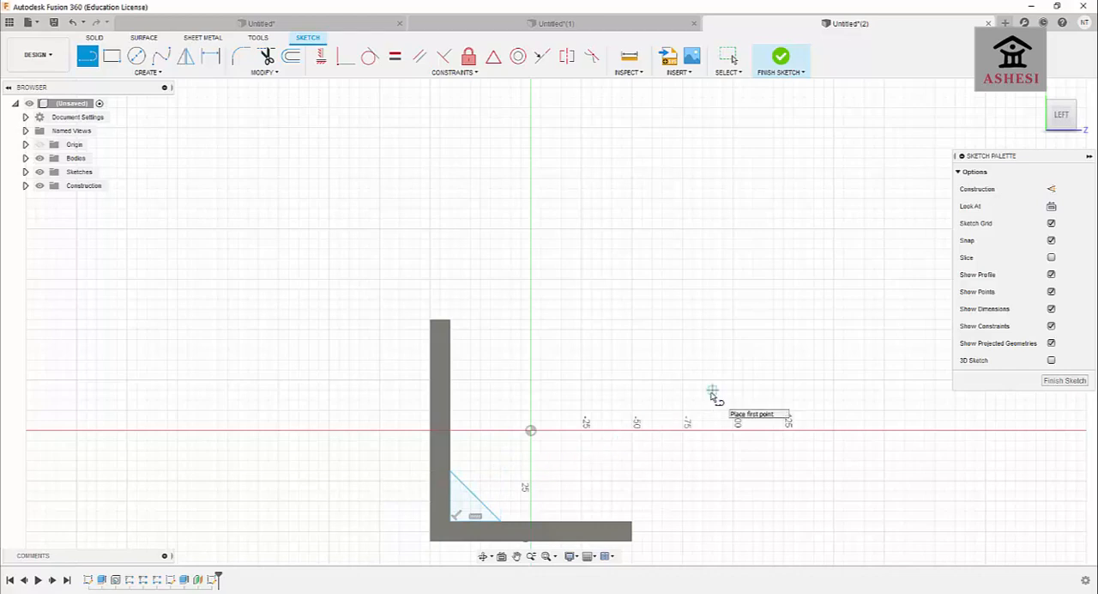
Extrude the triangular rib profile by -10 mm toward the plate's middle, joined to the bracket.
key(e)
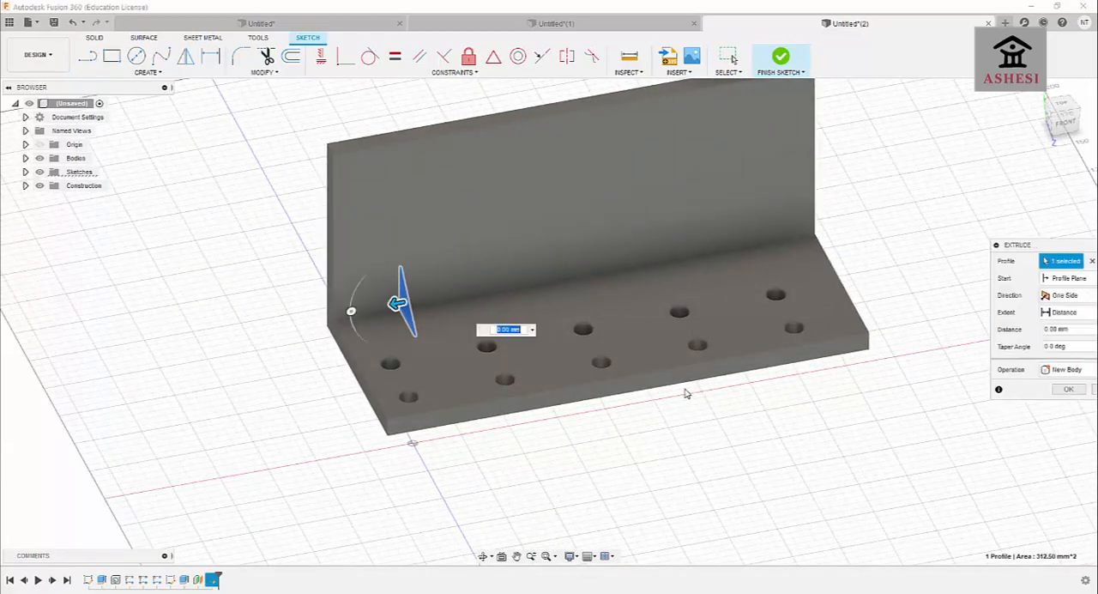
drag(398, 305, 413, 303)
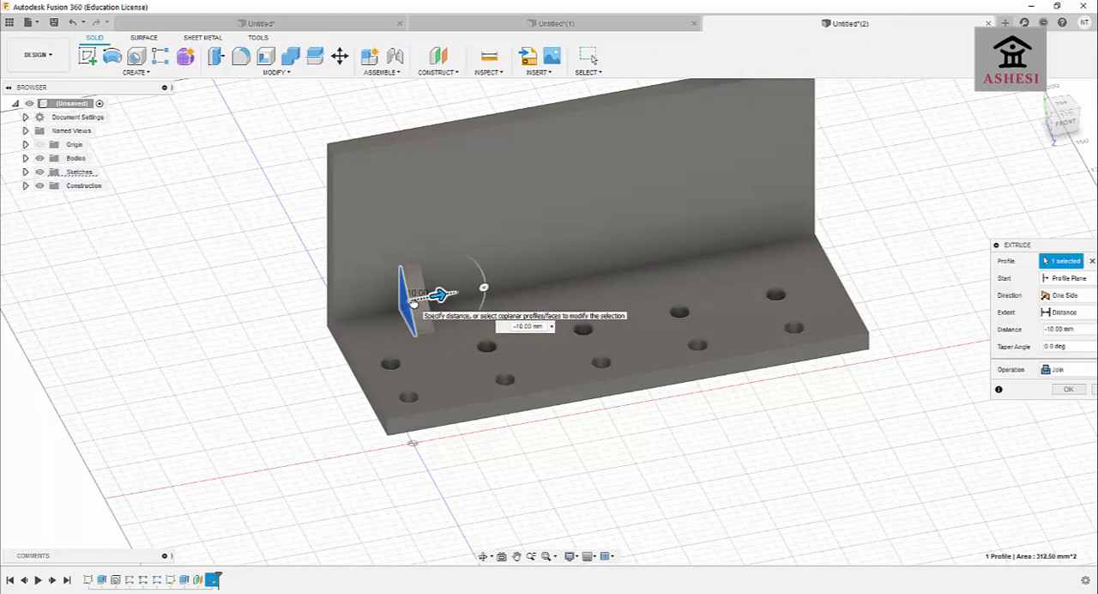
key(Return)
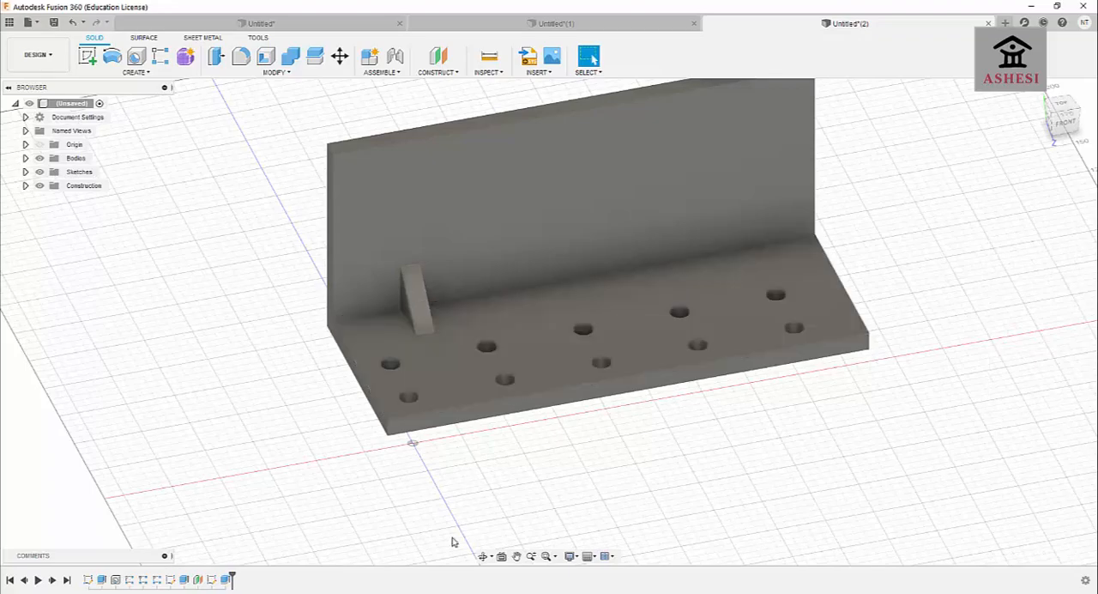
Fillet the two sloping edges of the triangular rib with a 4 mm constant radius.
click(484, 558)
drag(417, 436, 385, 423)
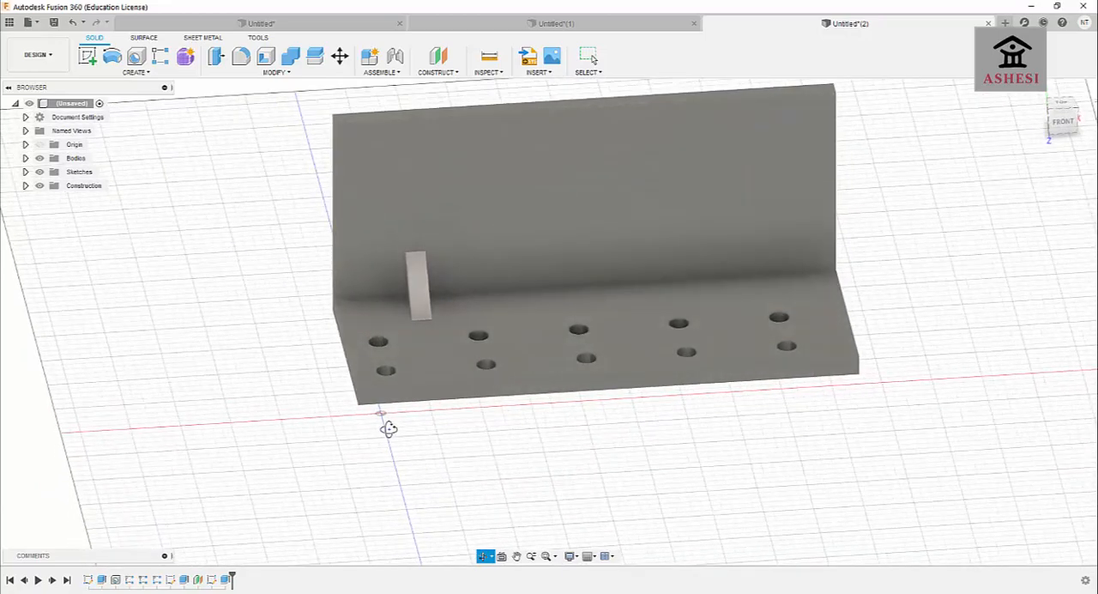
click(241, 57)
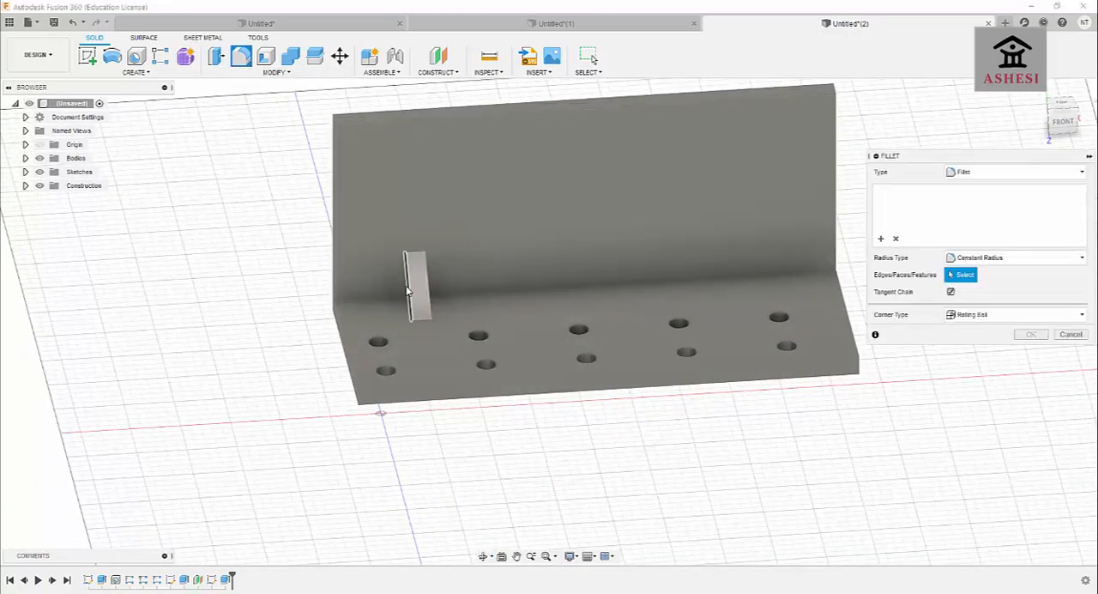
click(403, 285)
click(429, 288)
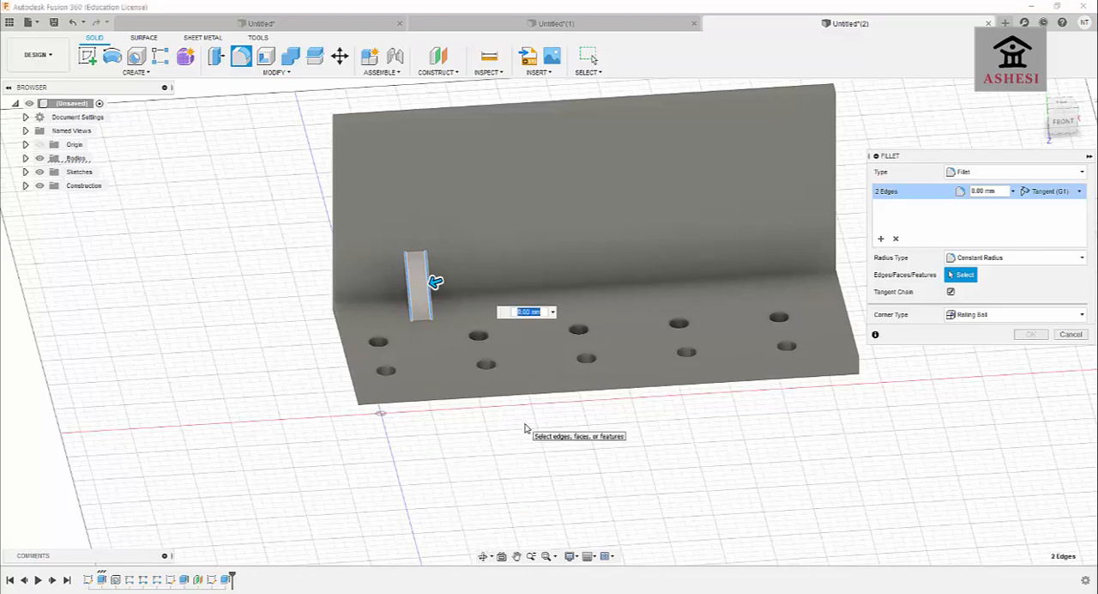
text(2)
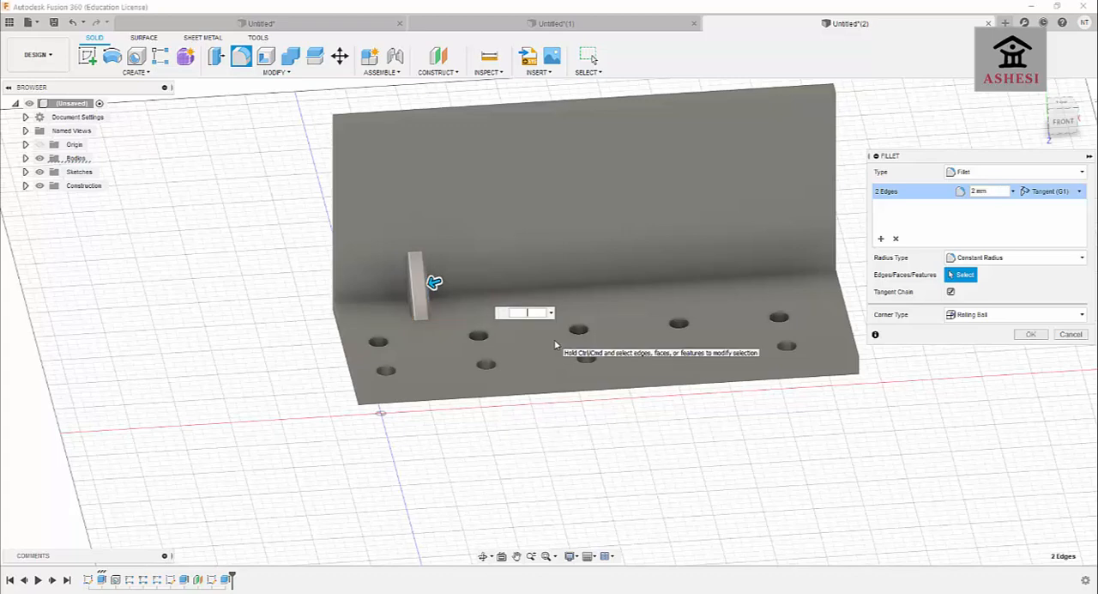
key(BackSpace)
text(3)
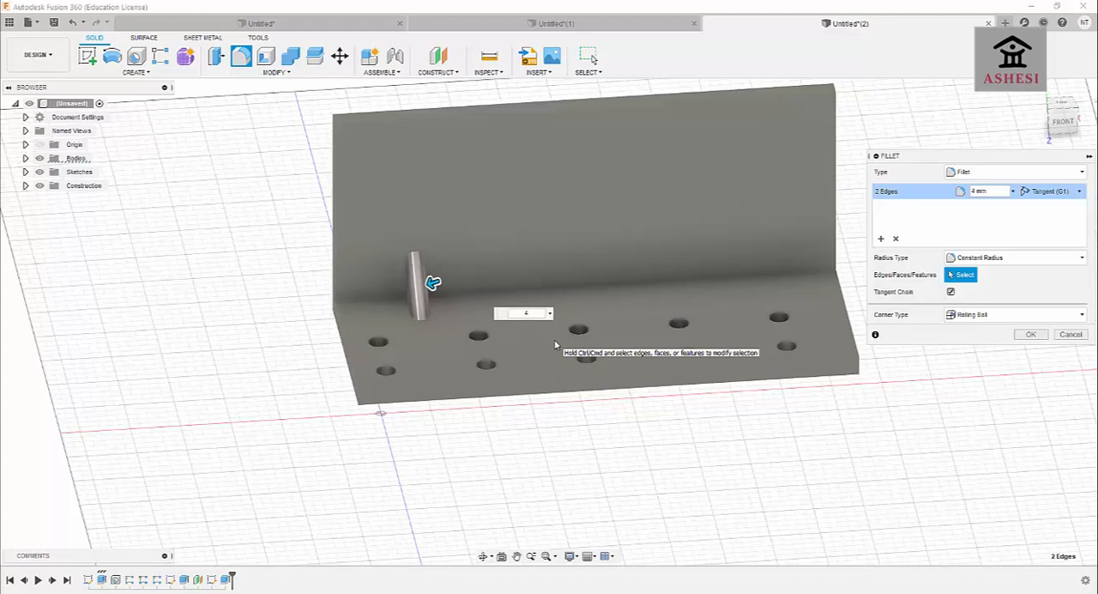
key(Return)
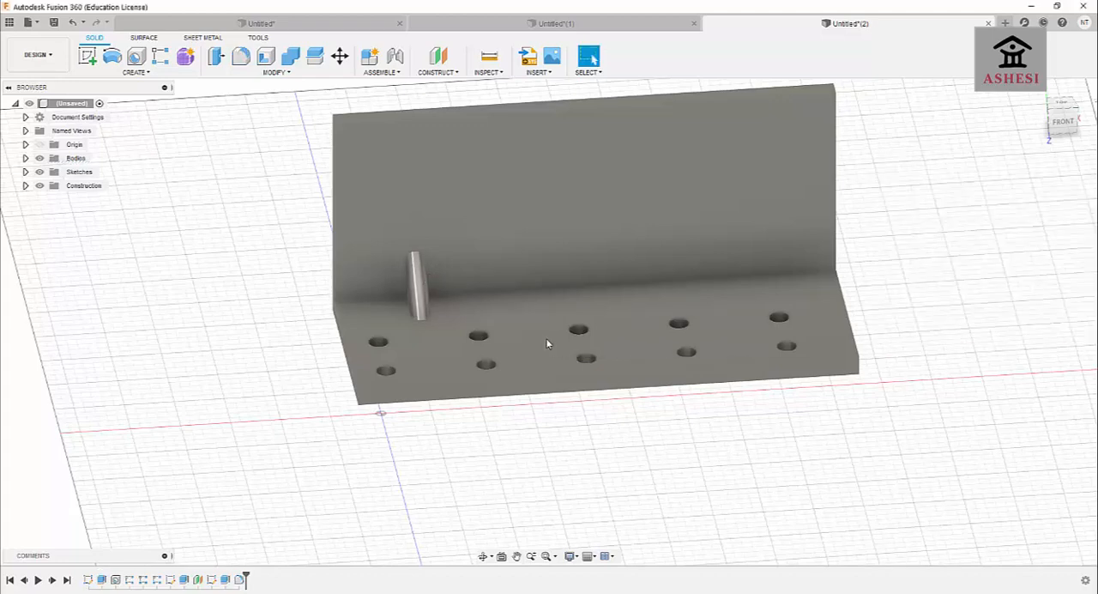
click(483, 556)
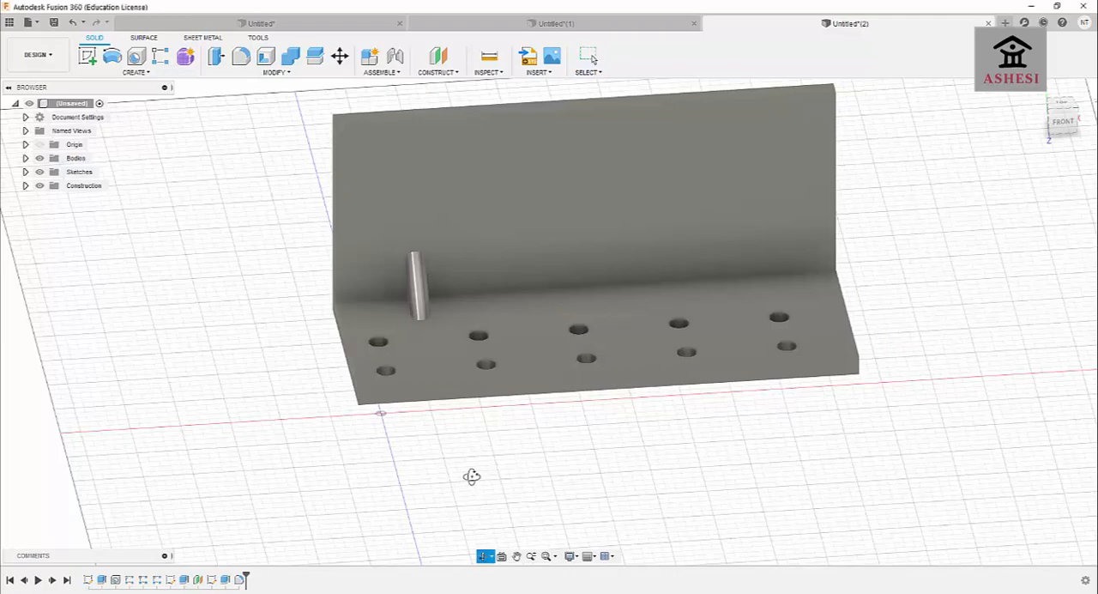
drag(468, 473, 517, 459)
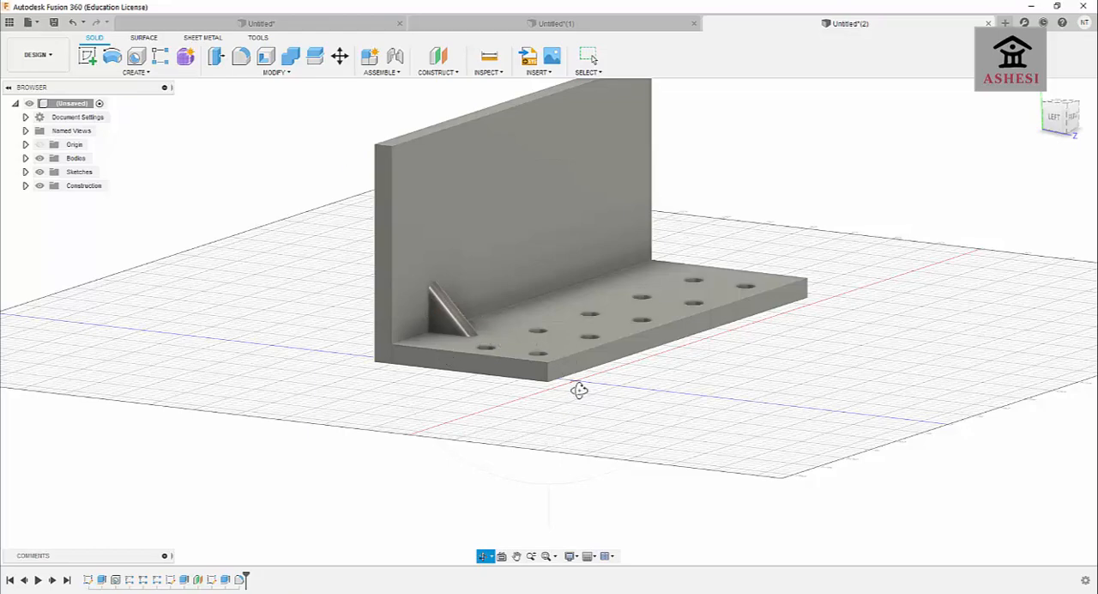
Start a rectangular pattern of features, choosing the triangular rib and its fillet as the objects.
shift+middle_drag(579, 385, 540, 403)
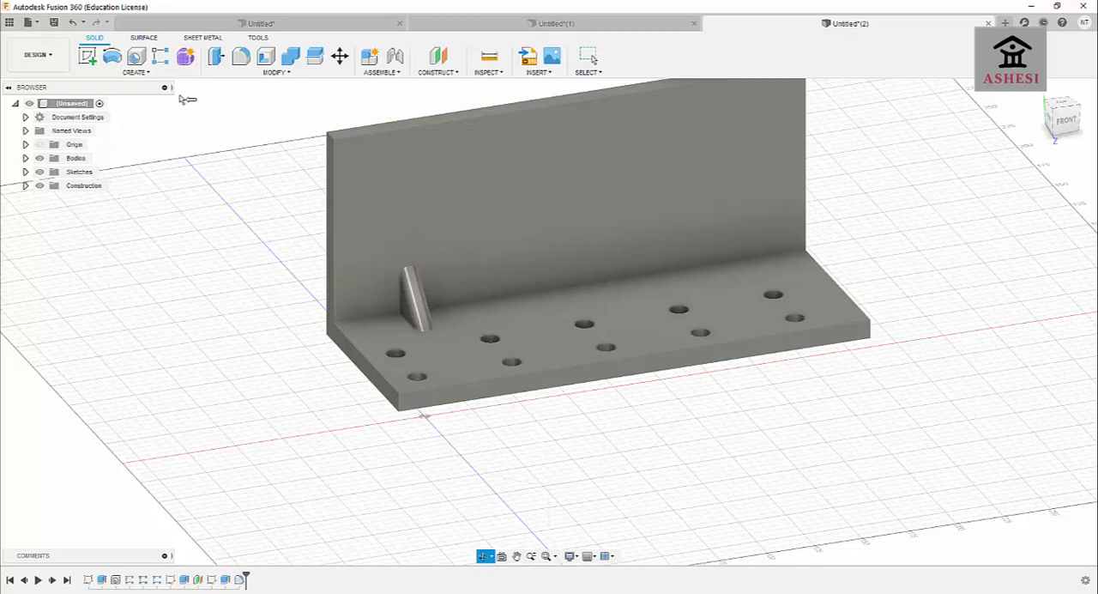
click(162, 55)
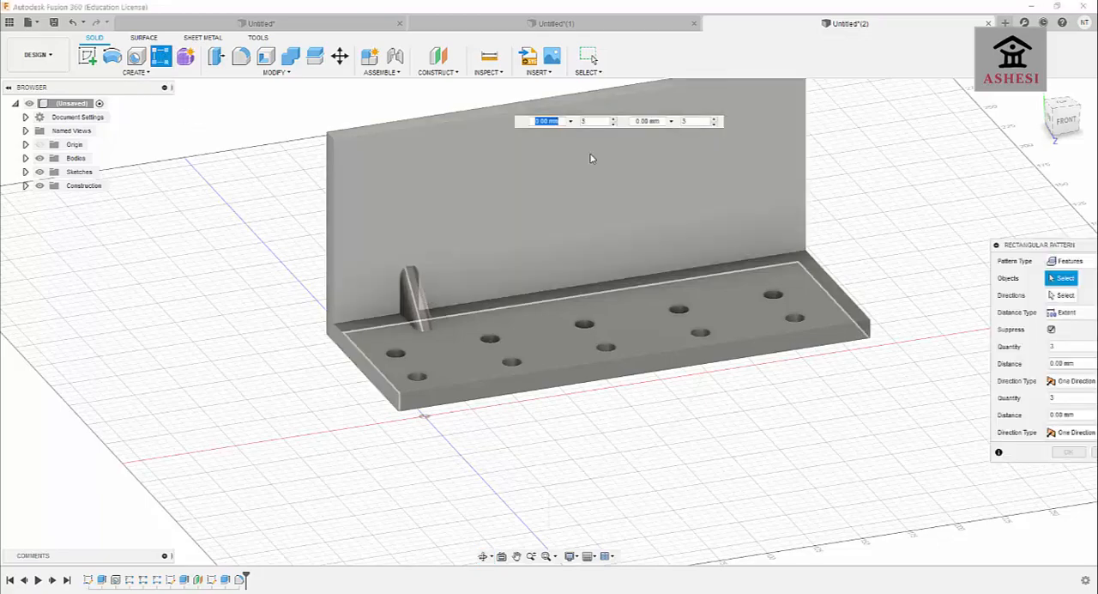
drag(1028, 248, 844, 195)
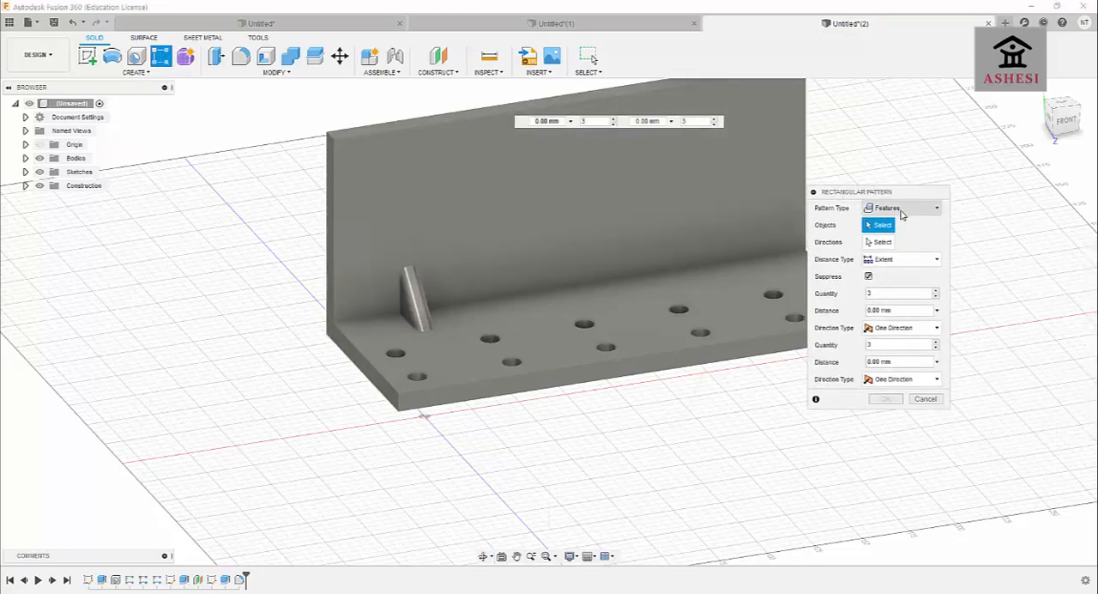
click(901, 209)
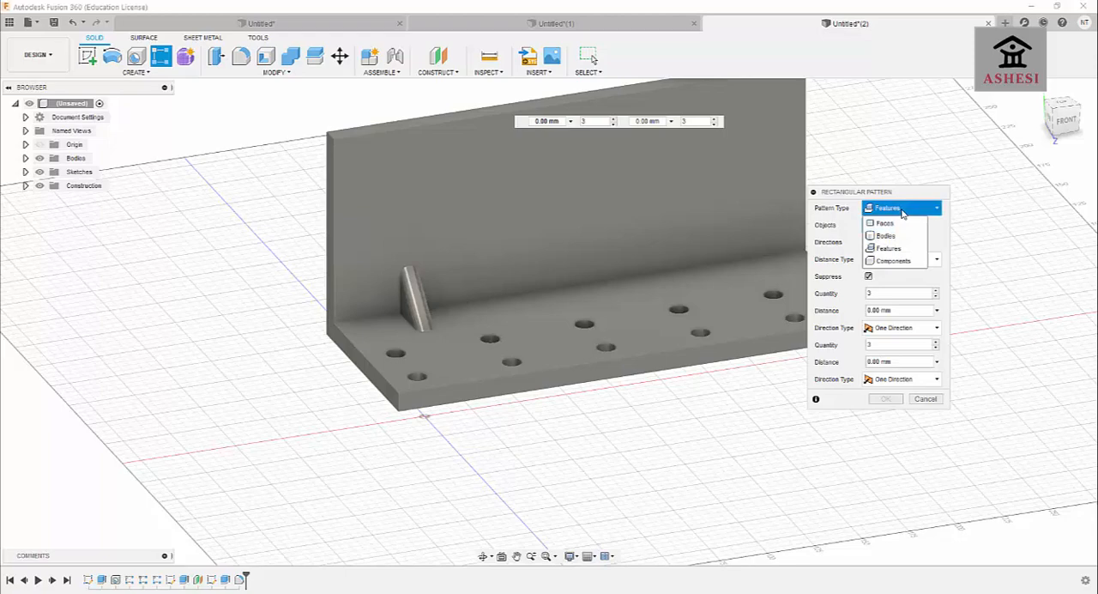
click(894, 249)
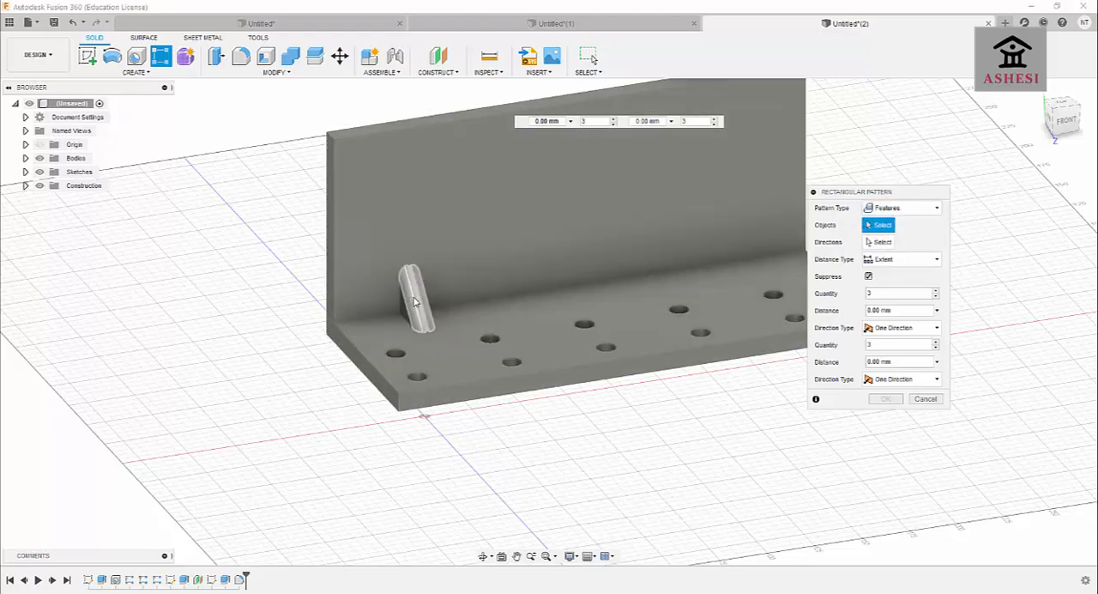
click(414, 300)
click(411, 296)
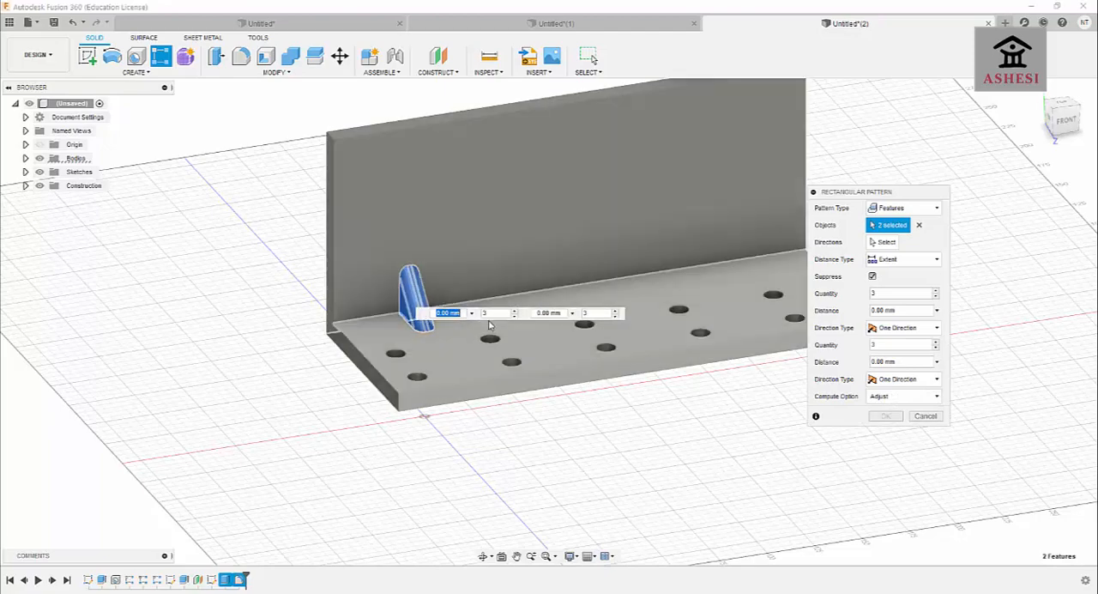
Set the rib pattern's quantity to 4 and its distance to 180 mm before choosing a direction.
click(497, 313)
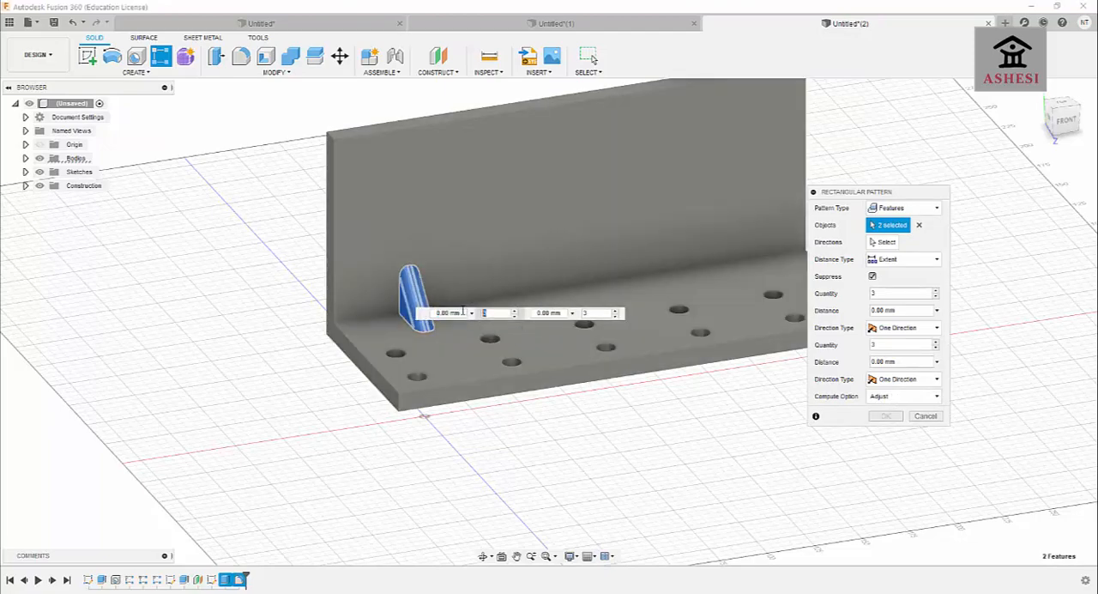
key(Return)
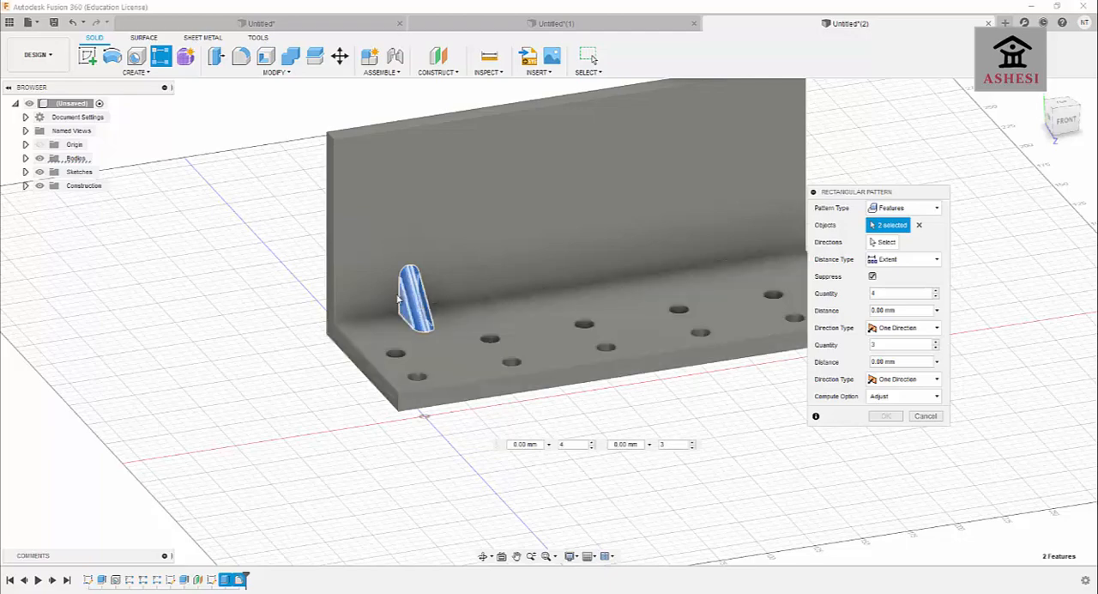
drag(883, 194, 865, 199)
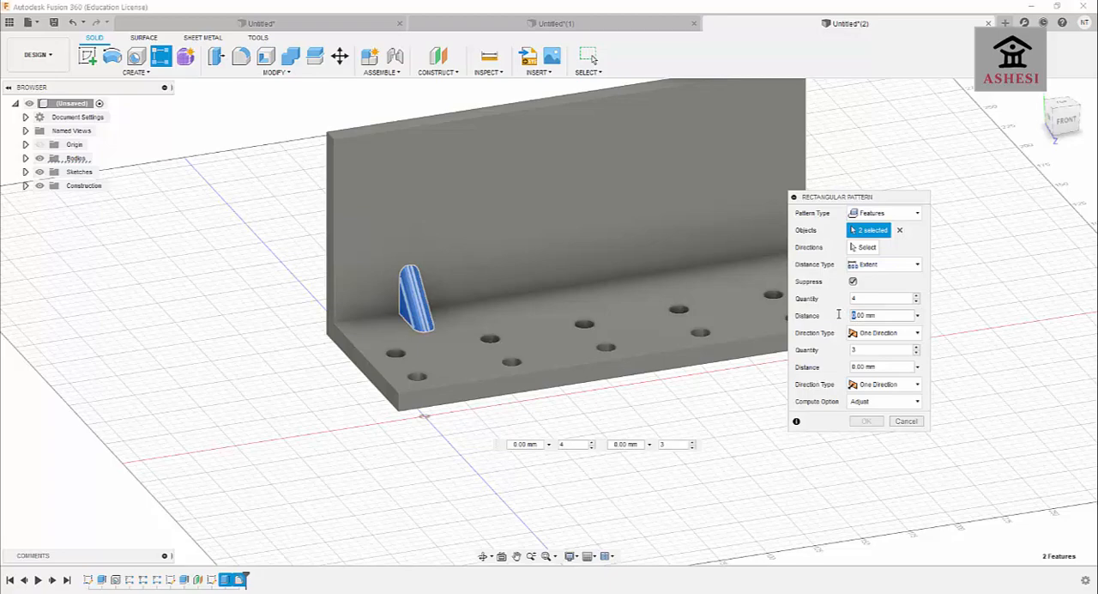
key(Return)
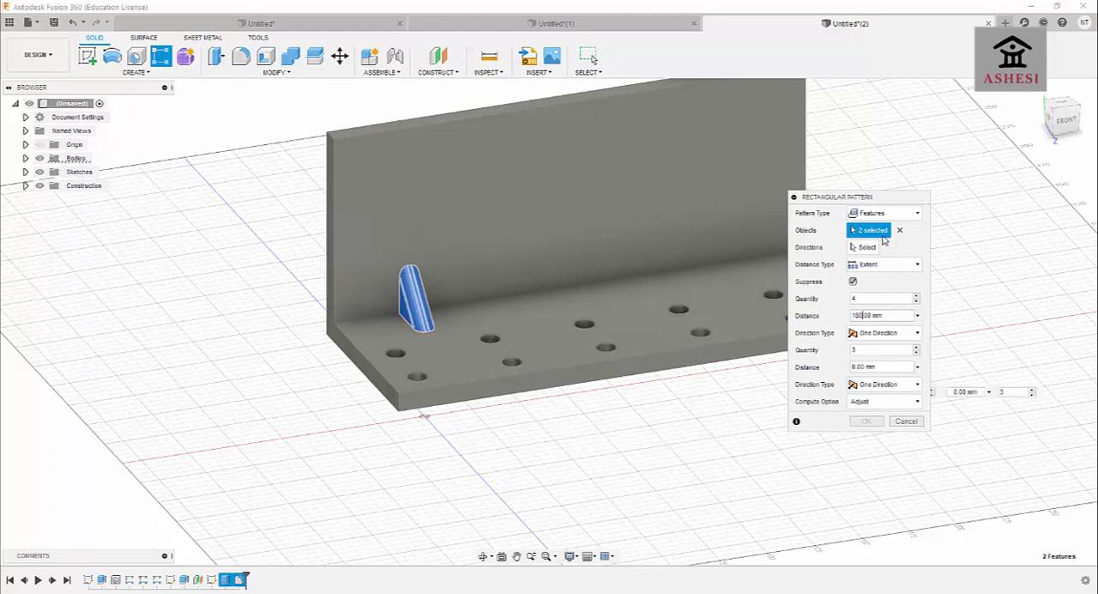
drag(863, 198, 917, 313)
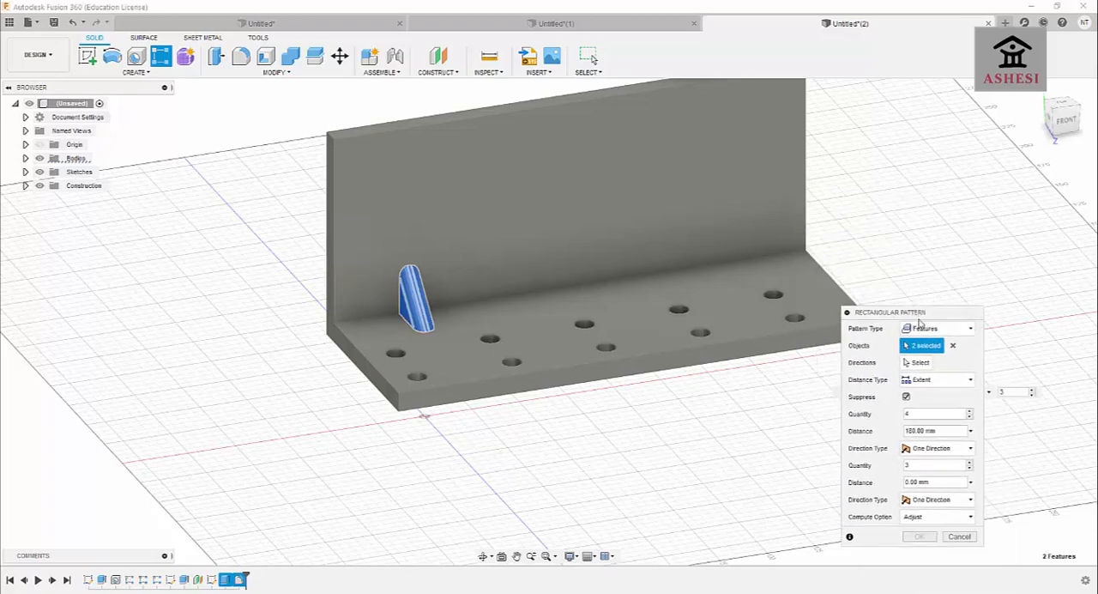
Direct the rib pattern along the inner wall-to-plate corner edge with a distance of 180 mm.
click(916, 362)
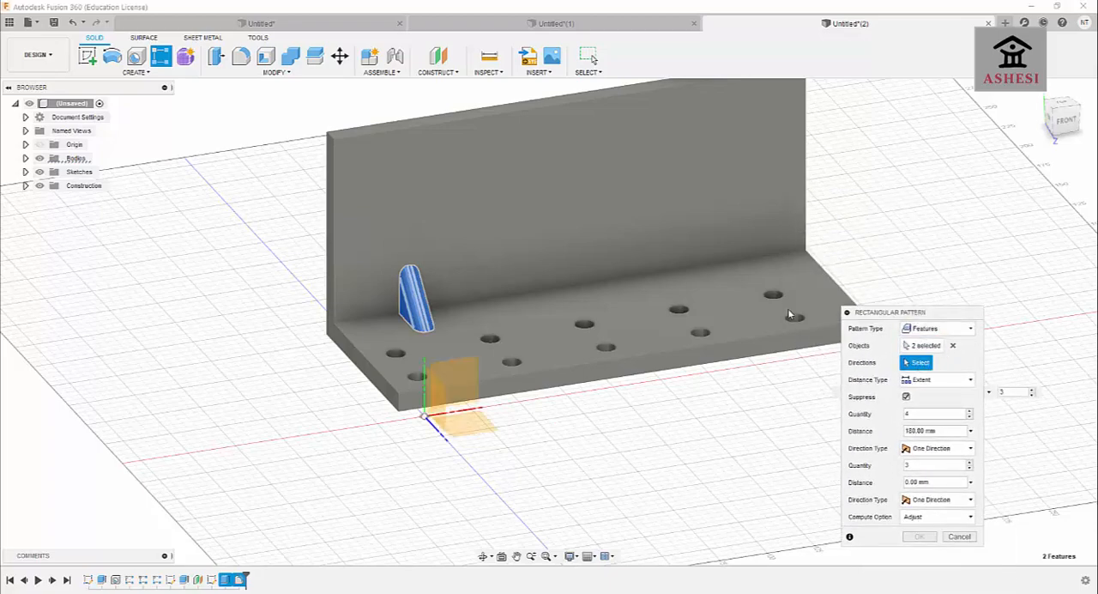
click(641, 278)
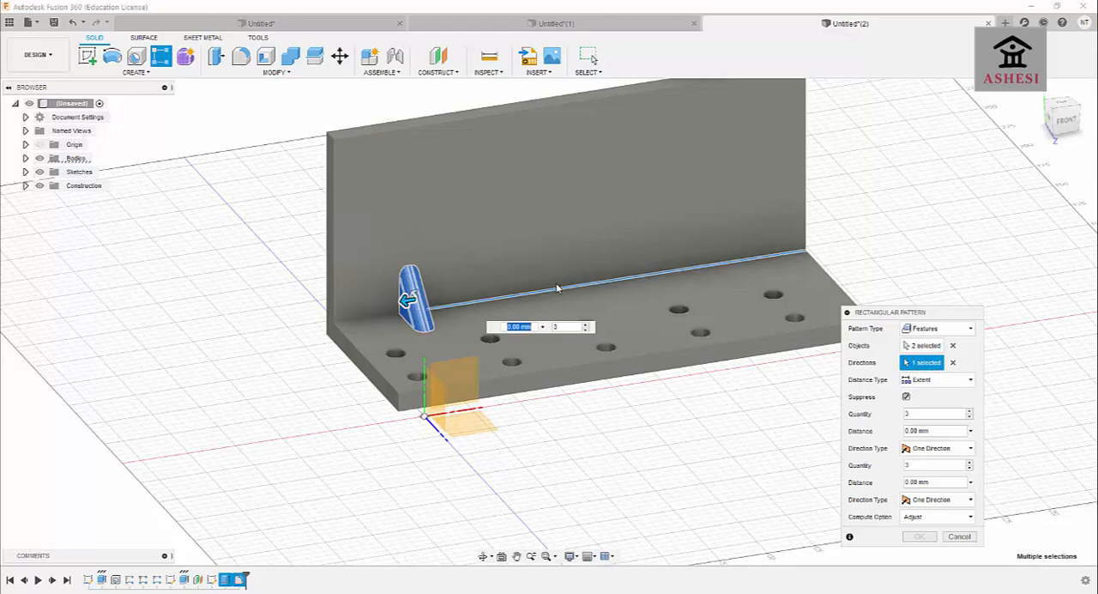
click(907, 430)
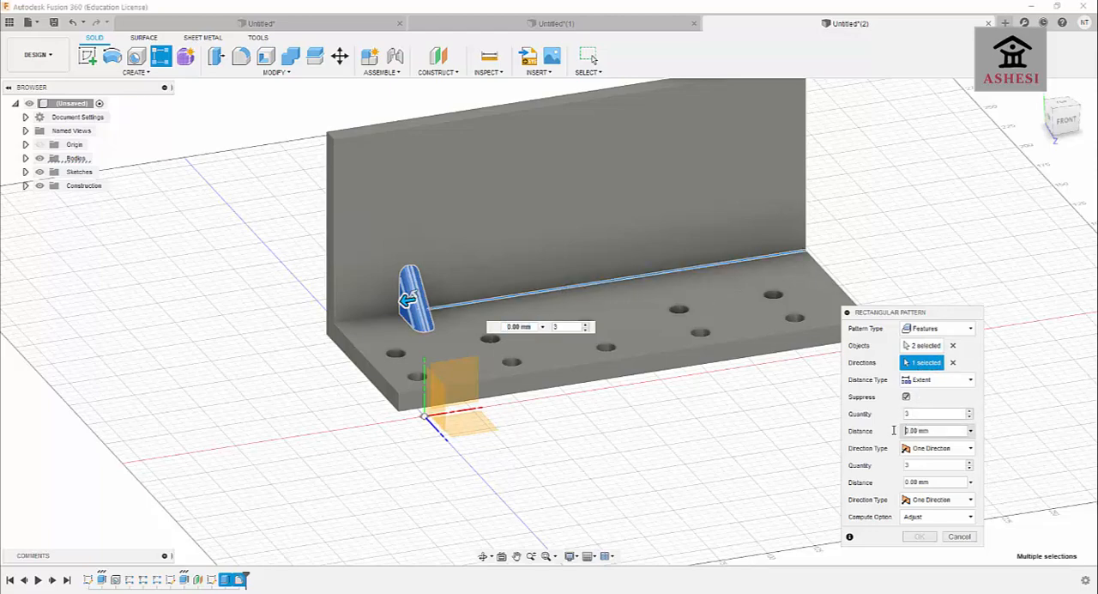
text(180)
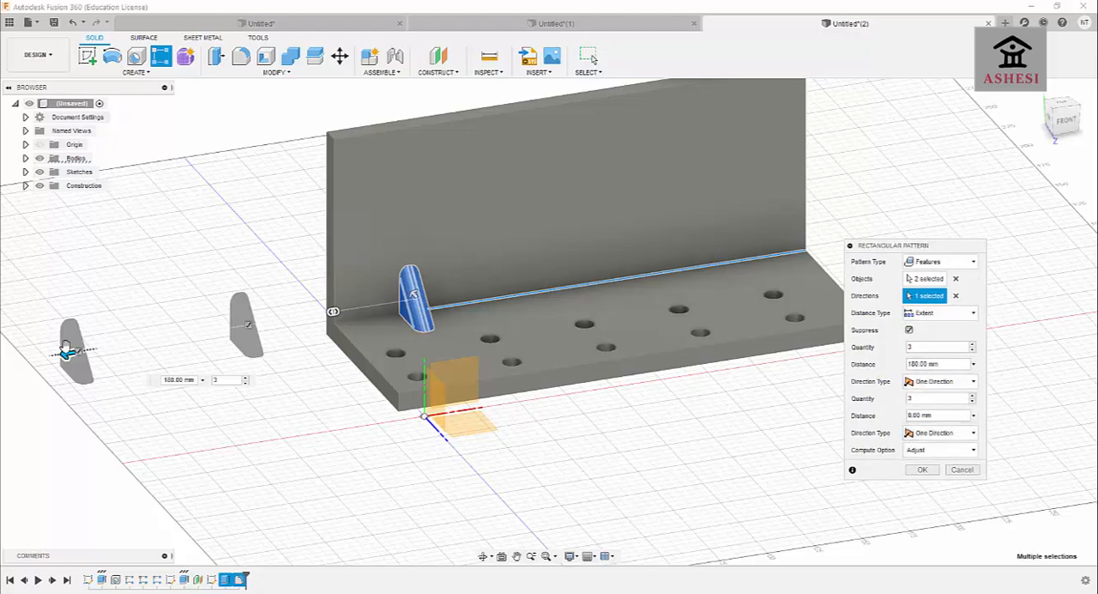
Reverse the rib pattern toward the plate's far end and create 4 instances over an extent of -155 mm.
drag(65, 347, 699, 299)
key(Tab)
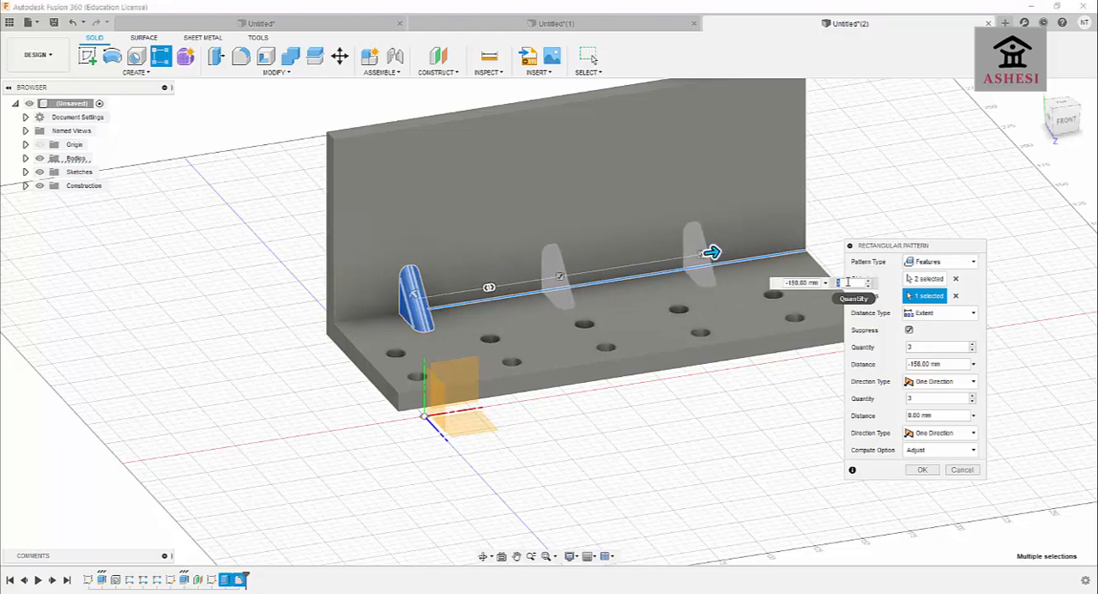
text(4)
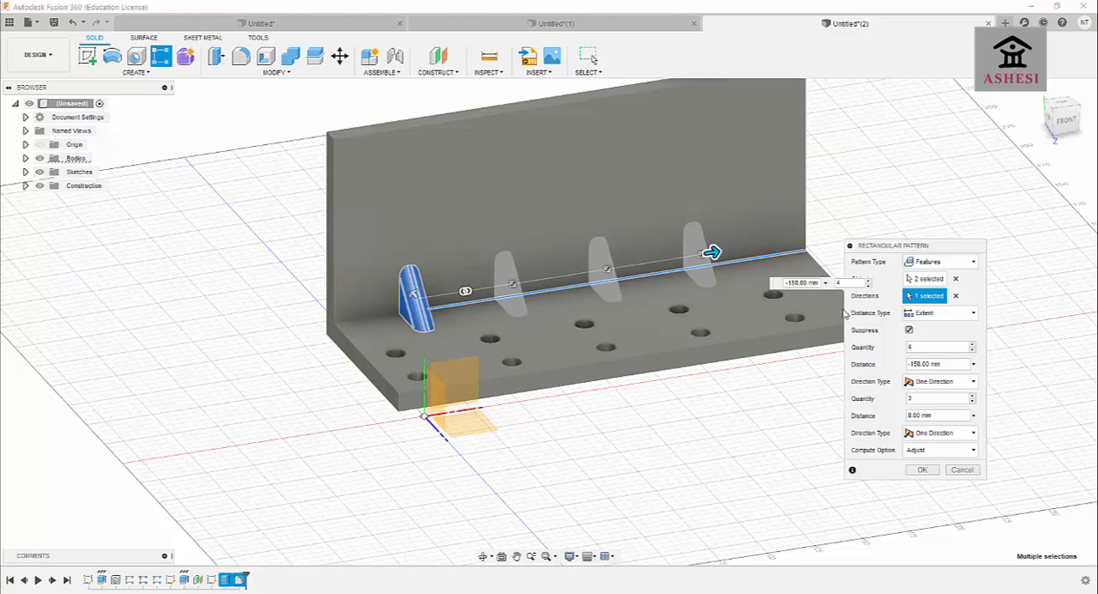
key(Tab)
mouse_move(713, 251)
mouse_down()
mouse_move(794, 237)
mouse_move(723, 249)
mouse_up()
key(Tab)
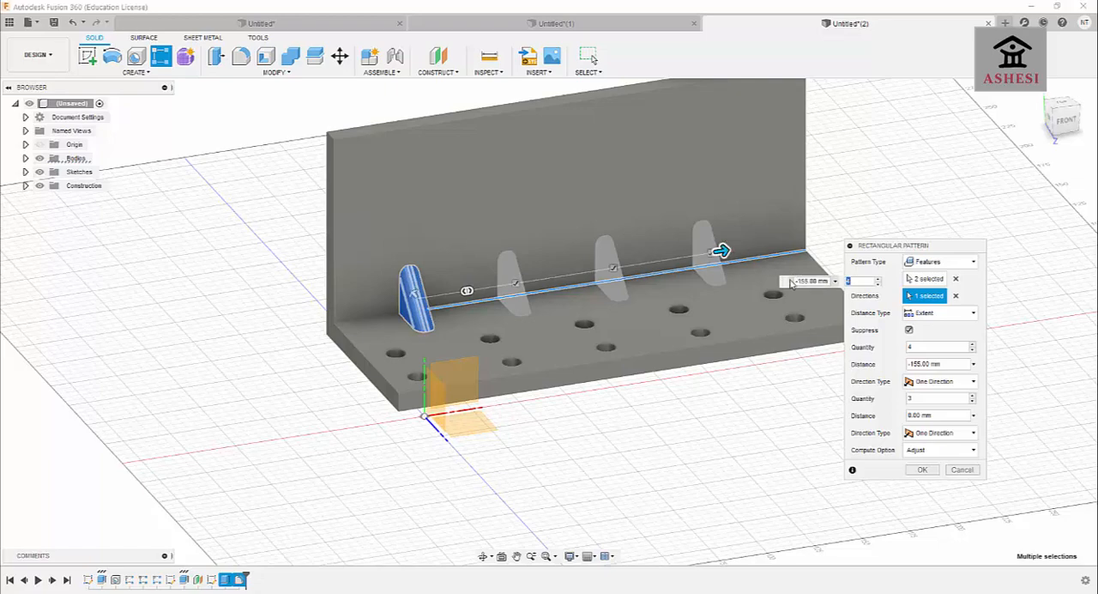
key(Return)
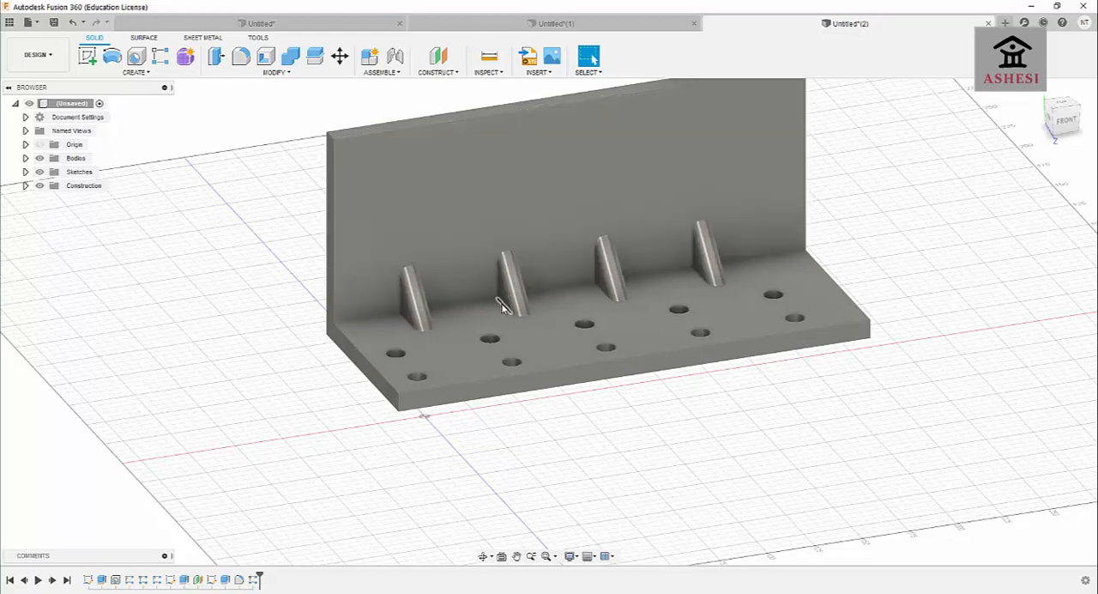
Create a construction plane at an angle of 0 degrees through the sloping edge of the first rib.
scroll(675, 434, down, 3)
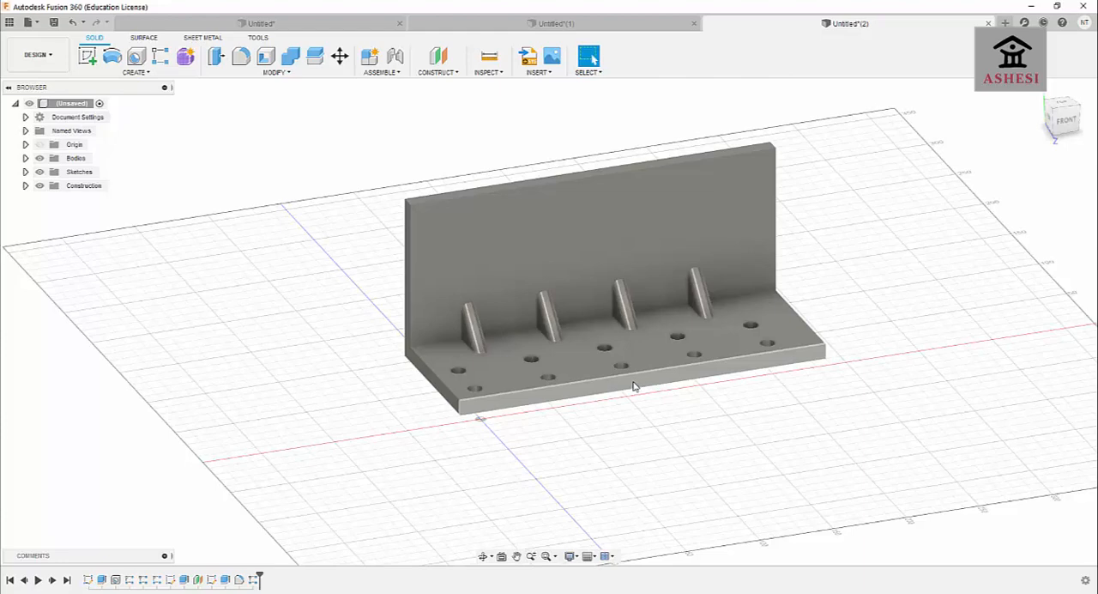
click(445, 74)
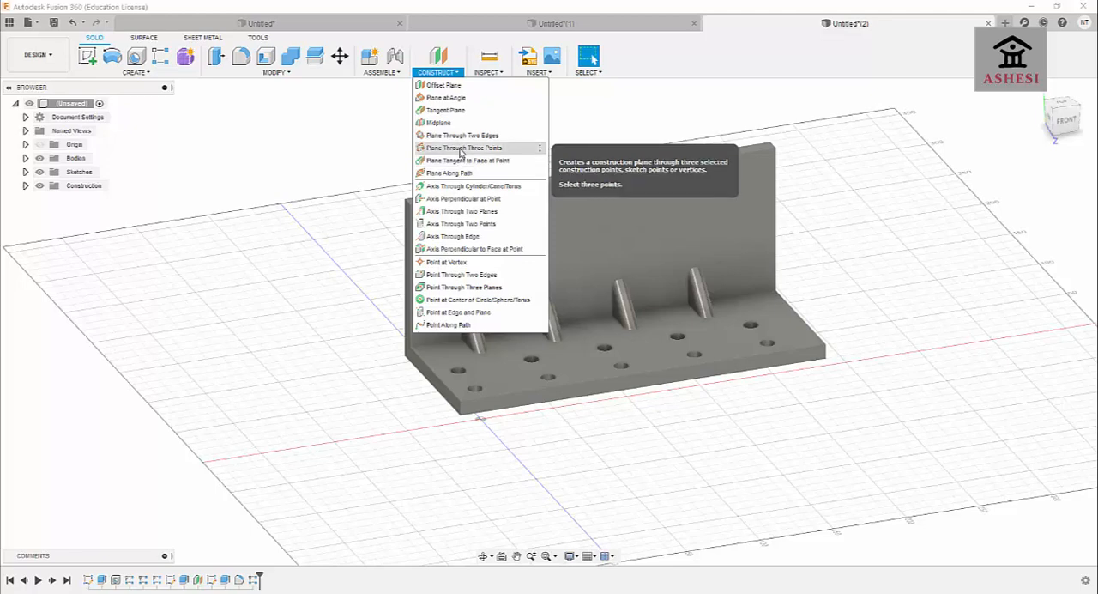
click(457, 98)
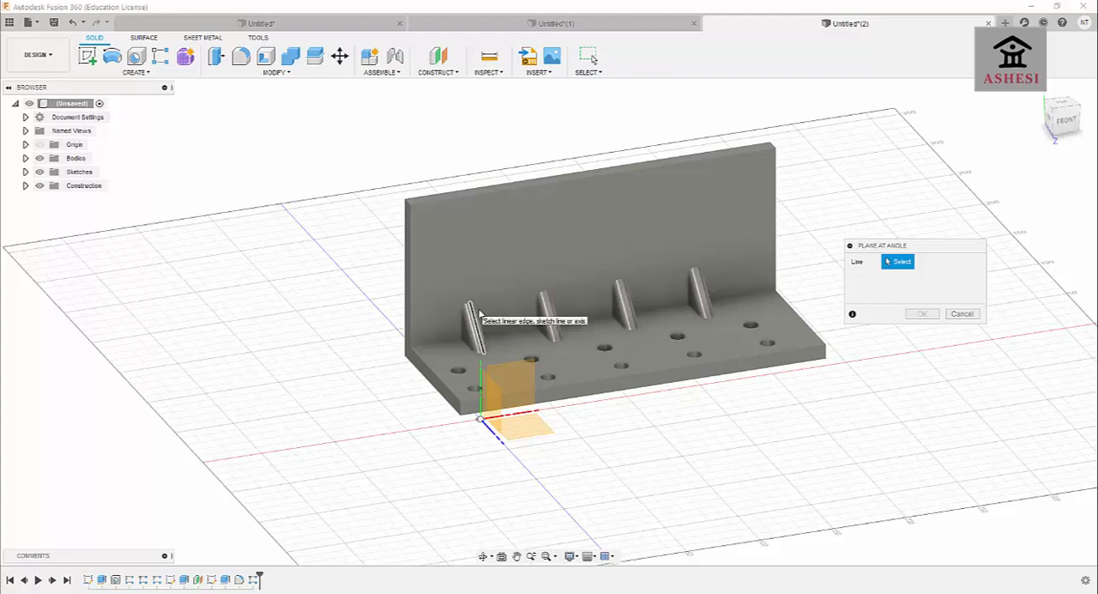
click(450, 74)
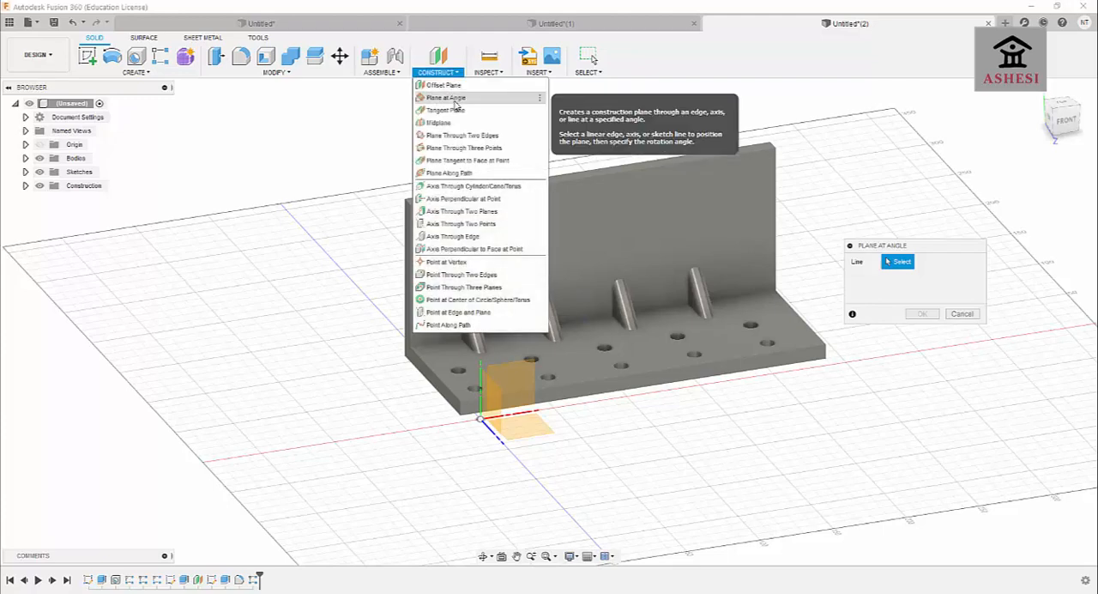
click(454, 101)
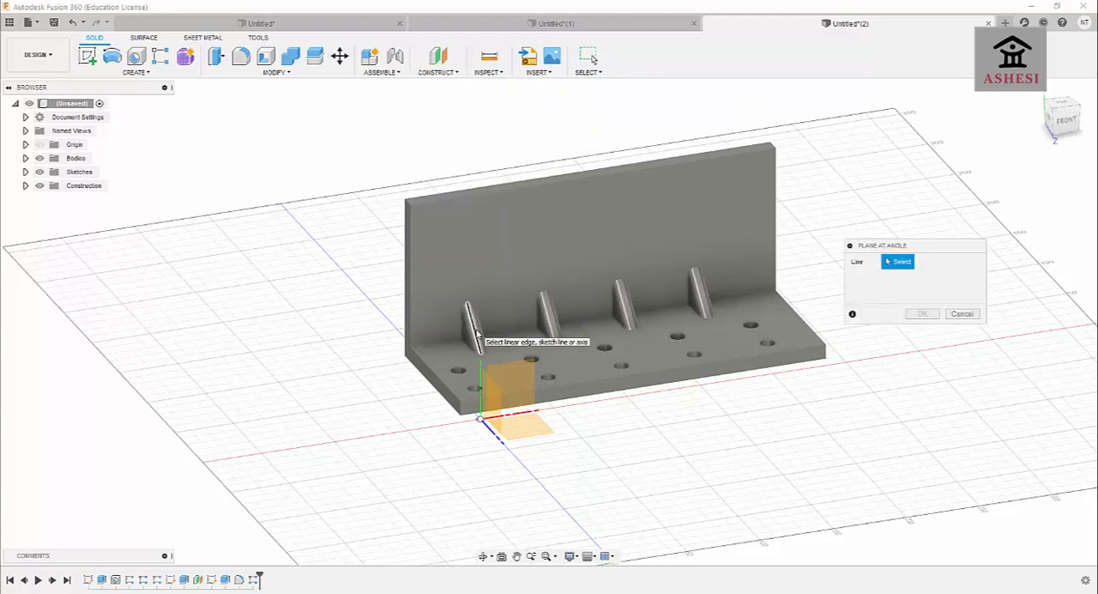
click(475, 331)
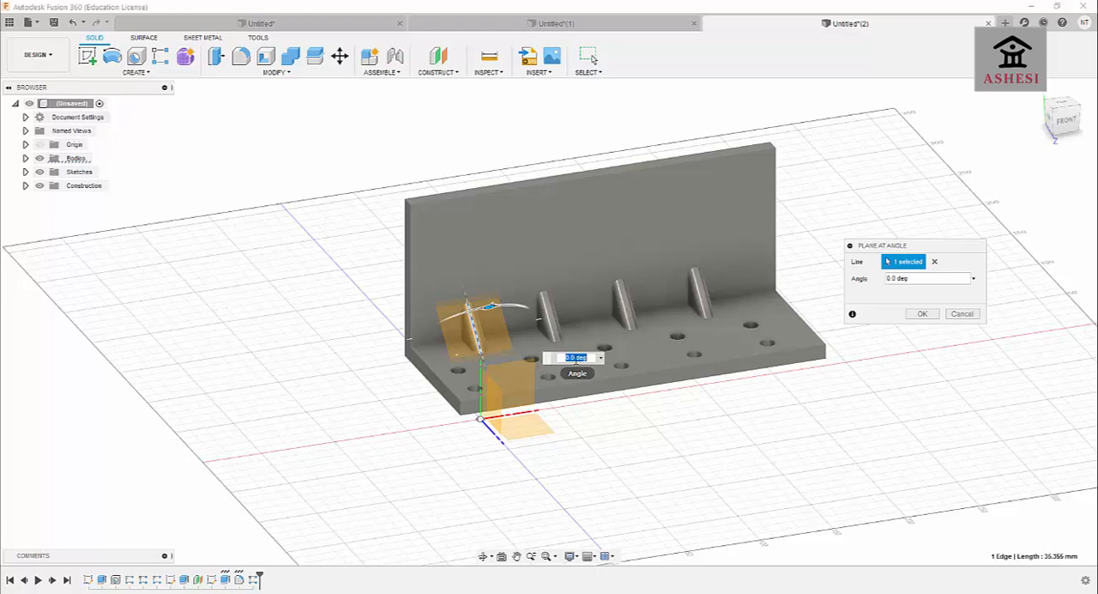
click(920, 313)
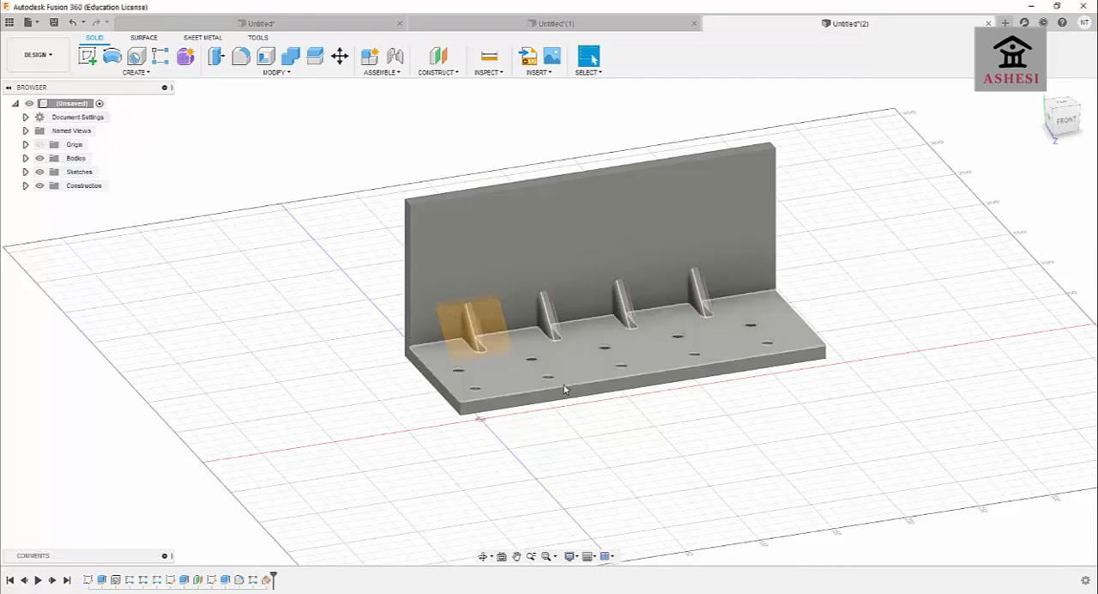
Sketch a 20 x 40 mm center rectangle on the angled plane, centred on the sketch origin over the first rib.
click(483, 556)
mouse_move(512, 473)
mouse_down()
mouse_move(564, 449)
mouse_move(517, 464)
mouse_up()
drag(464, 365, 471, 326)
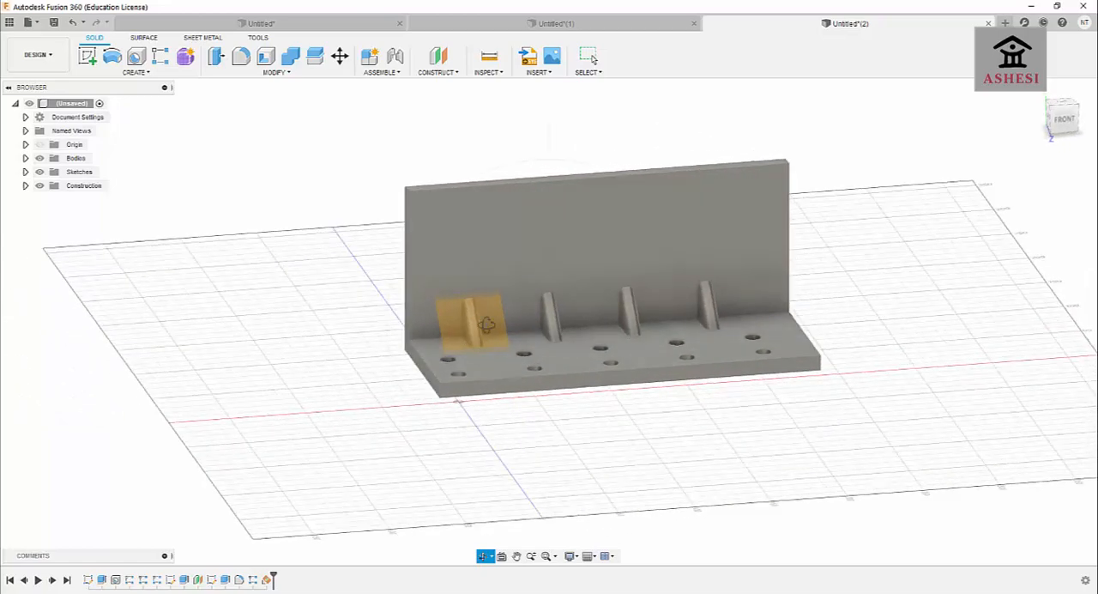
click(86, 59)
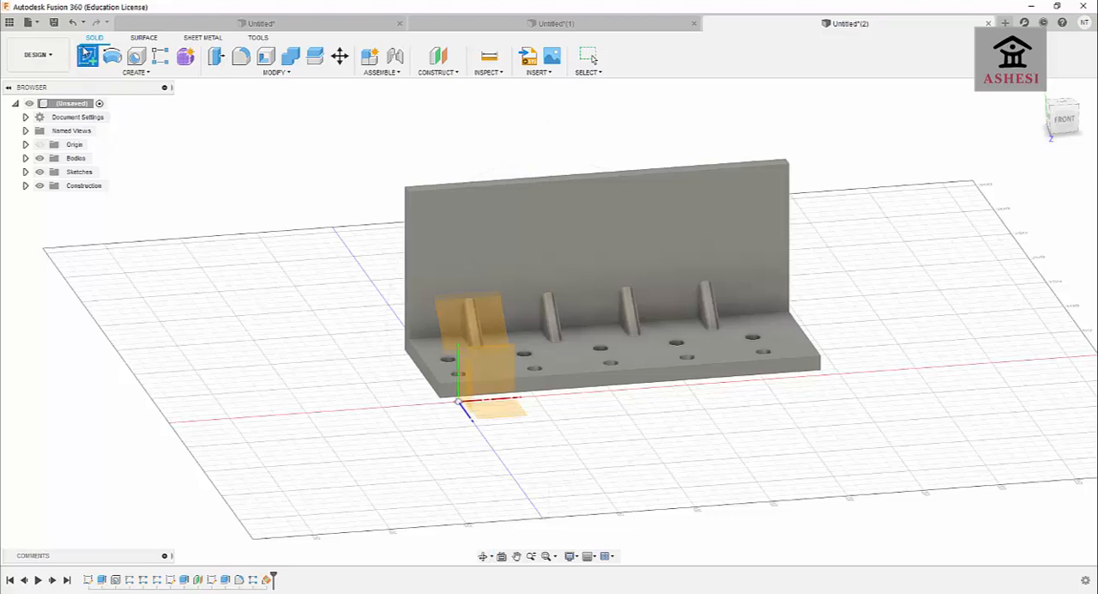
click(470, 331)
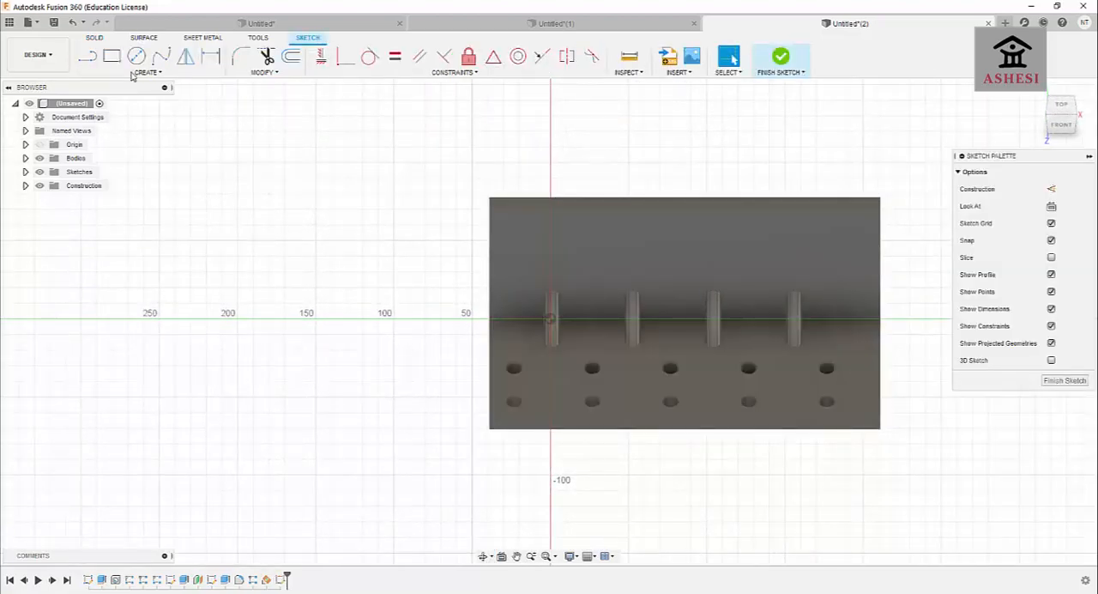
click(112, 55)
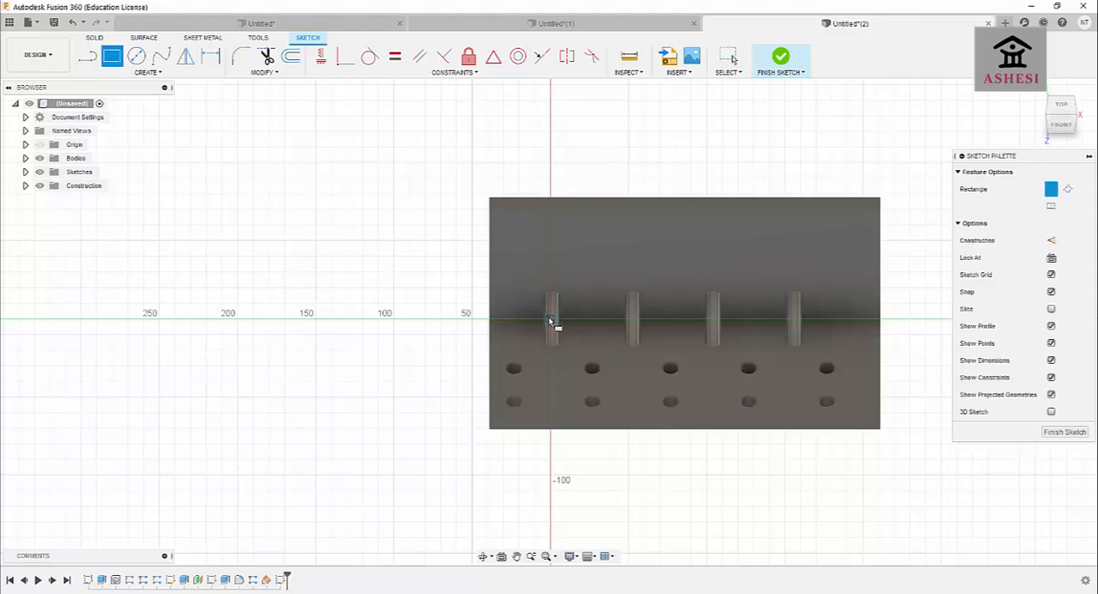
click(144, 72)
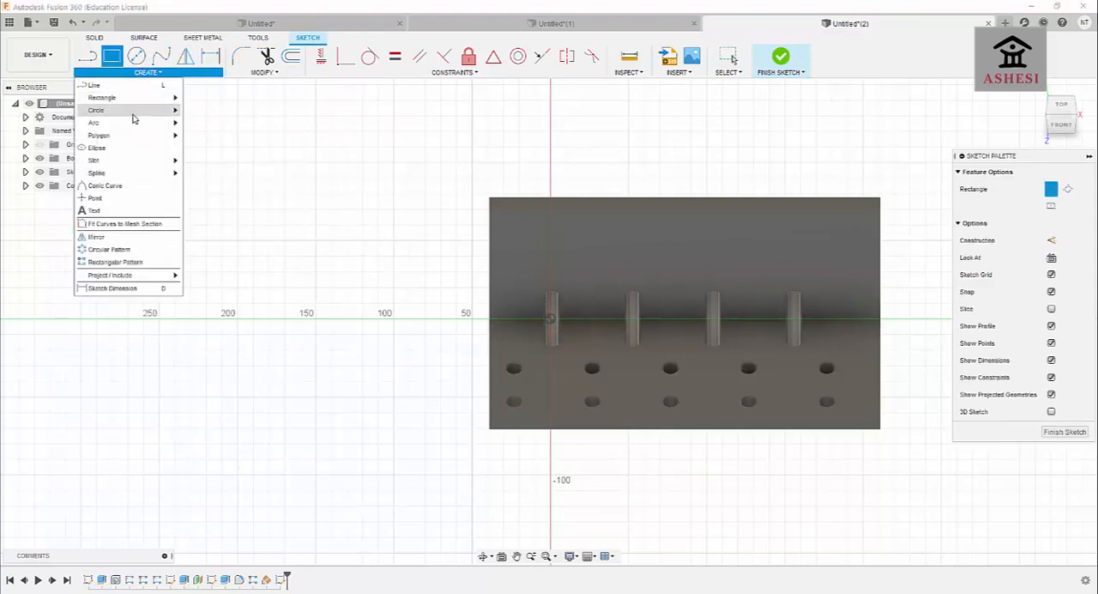
mouse_move(142, 102)
click(210, 122)
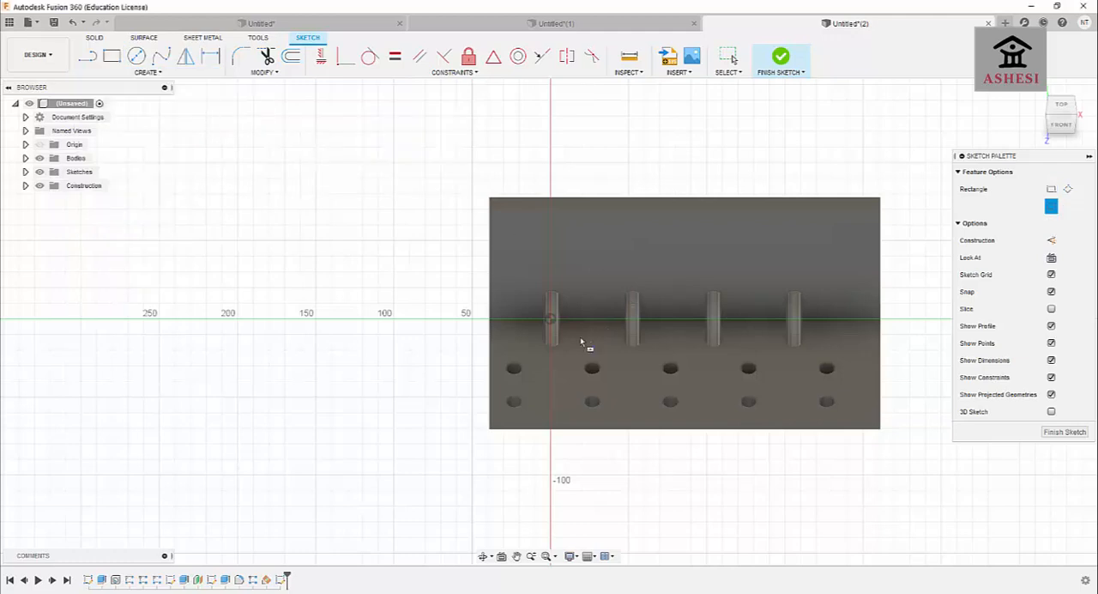
click(549, 319)
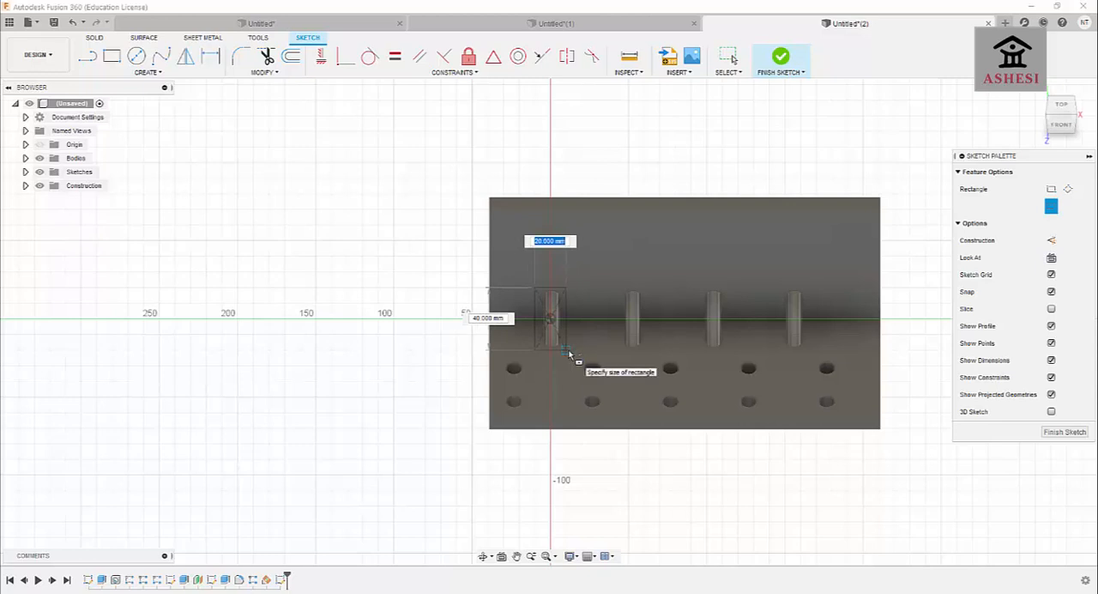
click(568, 350)
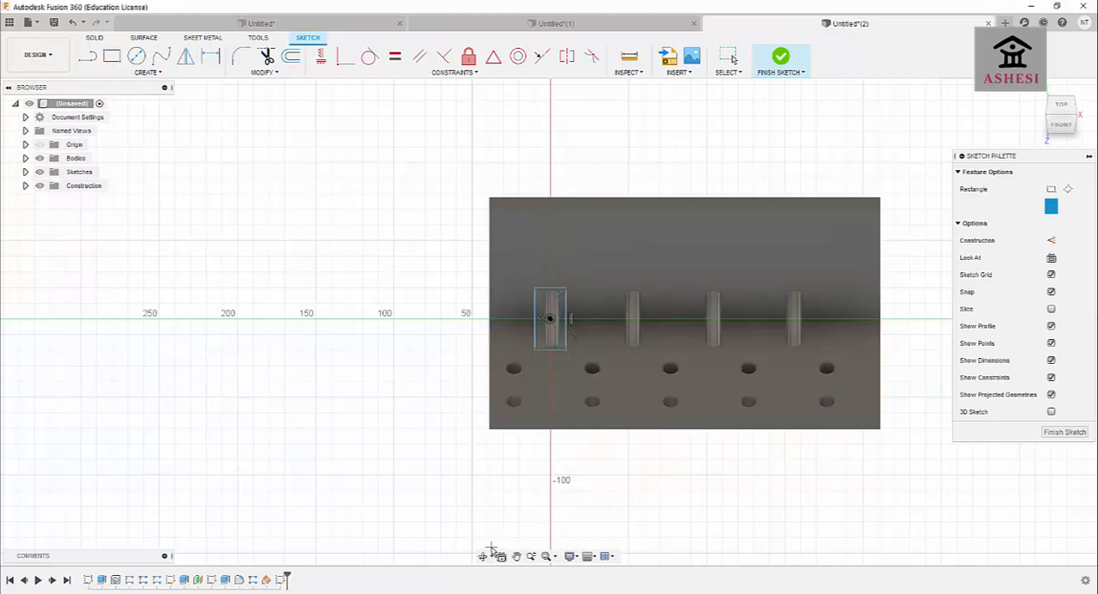
Try to extrude the rectangle 10 mm from the angled plane as a cut, and undo it.
key(e)
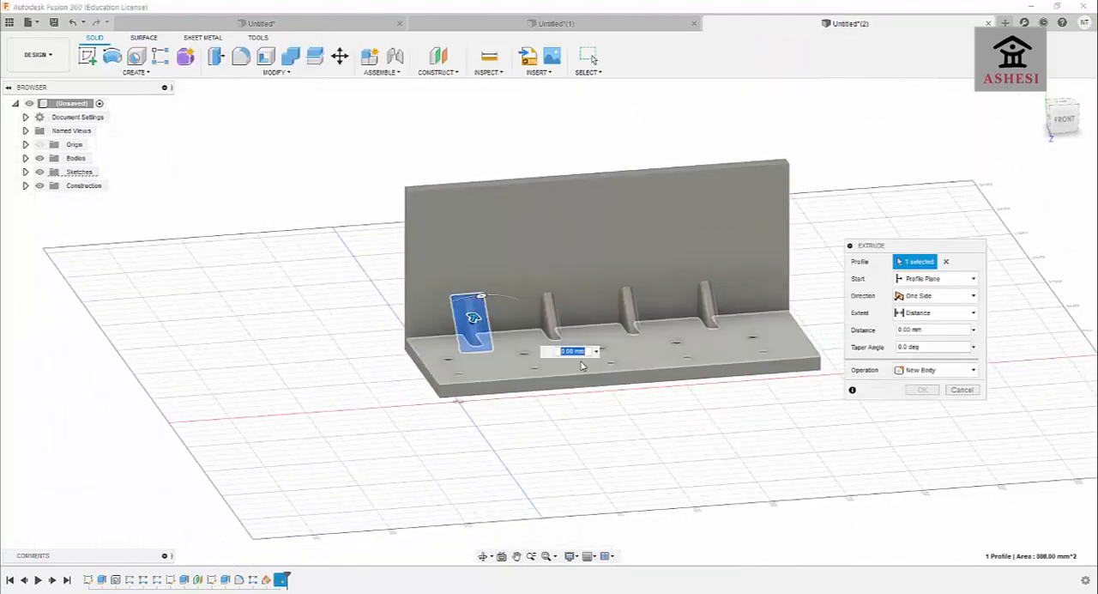
text(15)
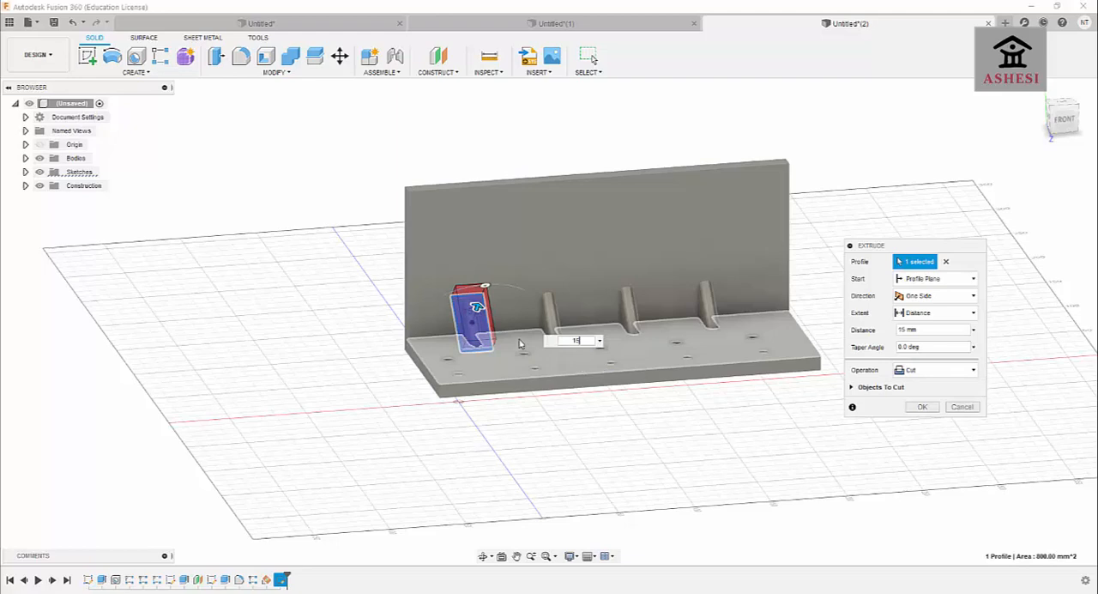
key(BackSpace)
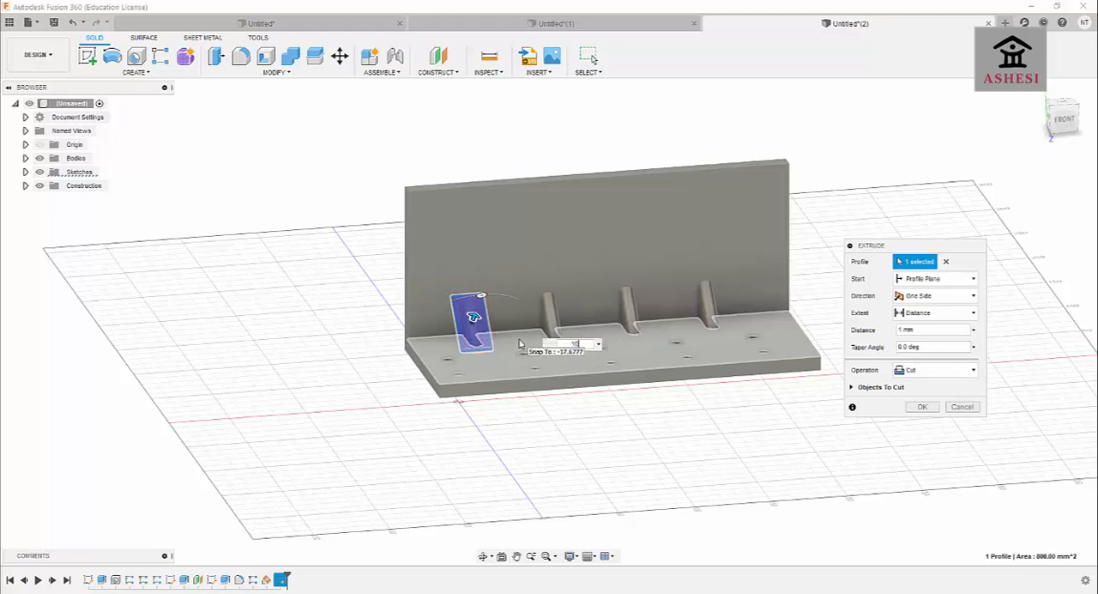
text(0)
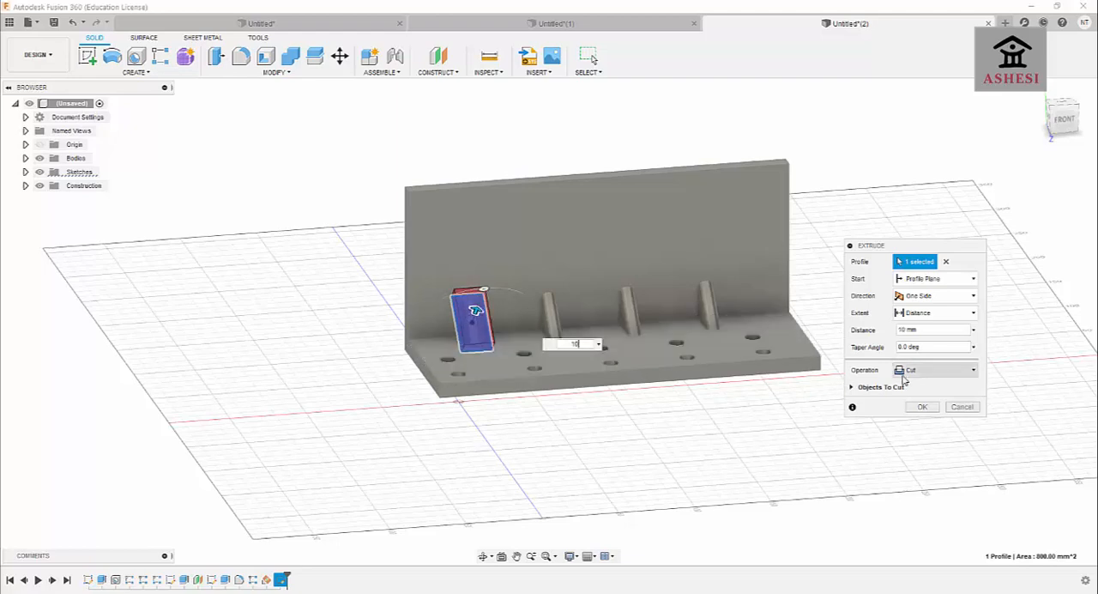
click(921, 407)
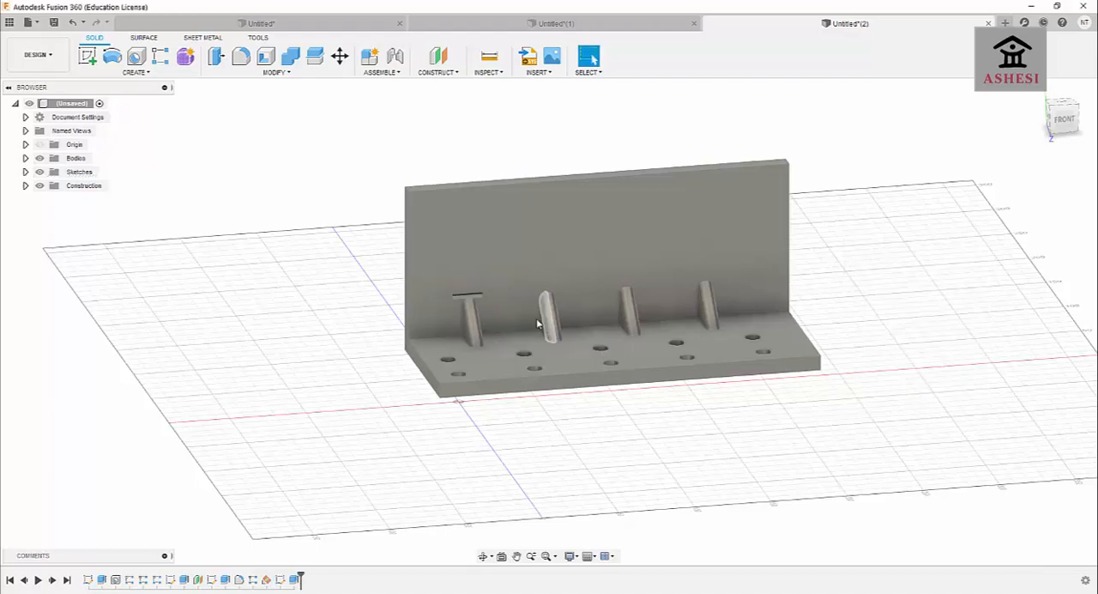
click(516, 307)
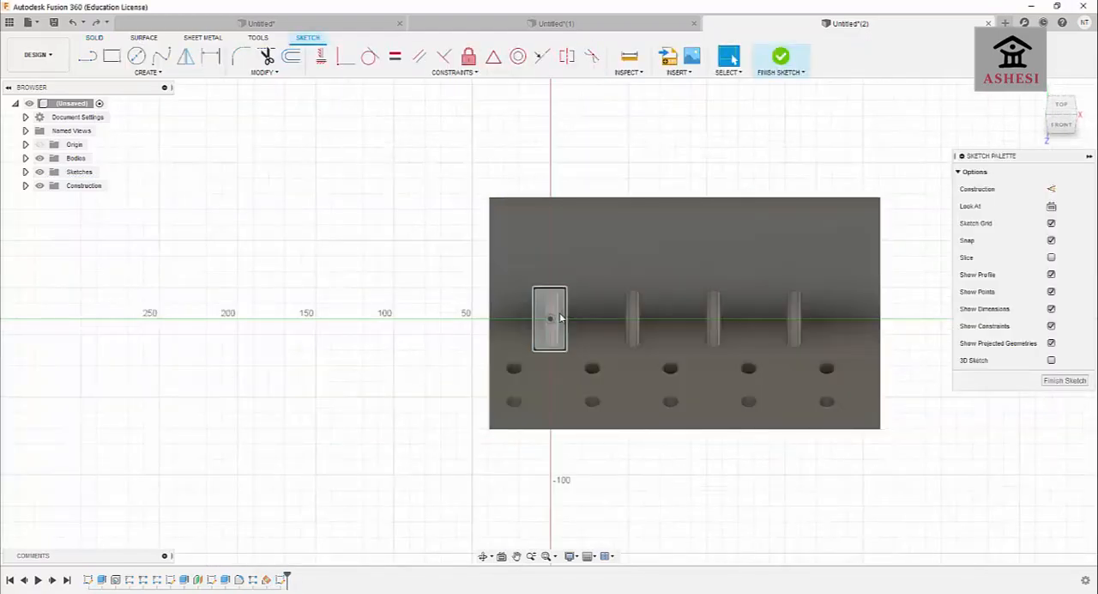
Extrude the rectangle over the first rib 10 mm from the angled plane, joining it to the bracket body.
click(550, 318)
key(e)
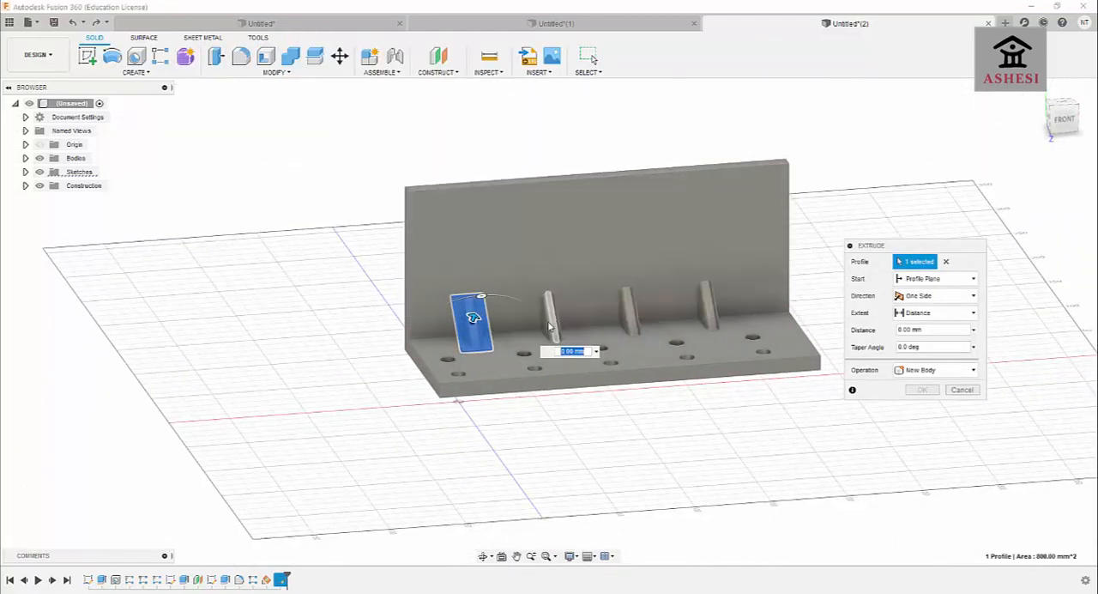
text(-10)
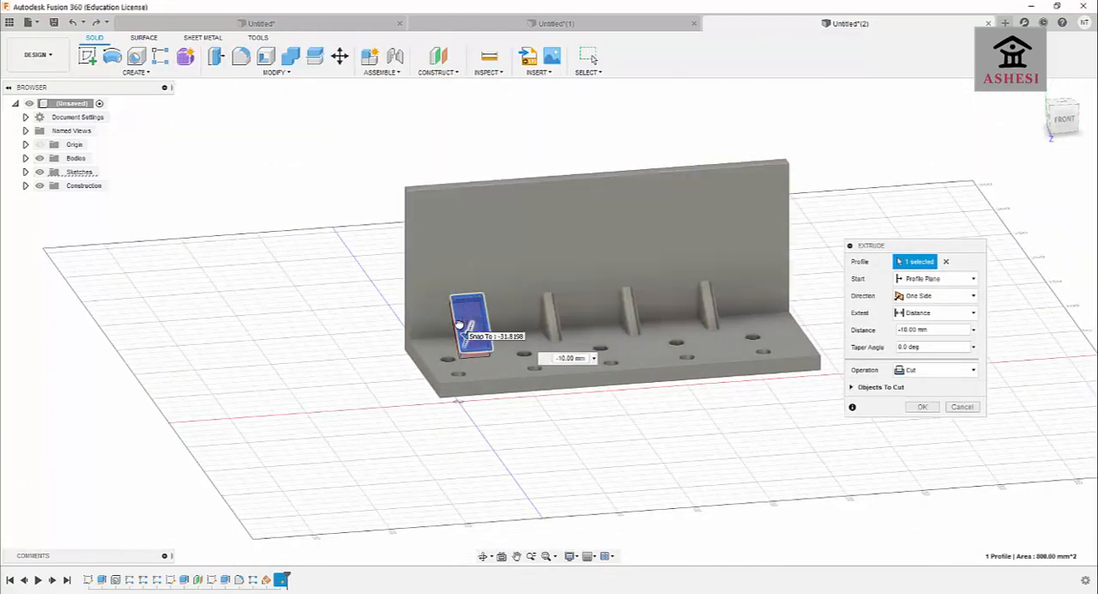
drag(459, 325, 481, 296)
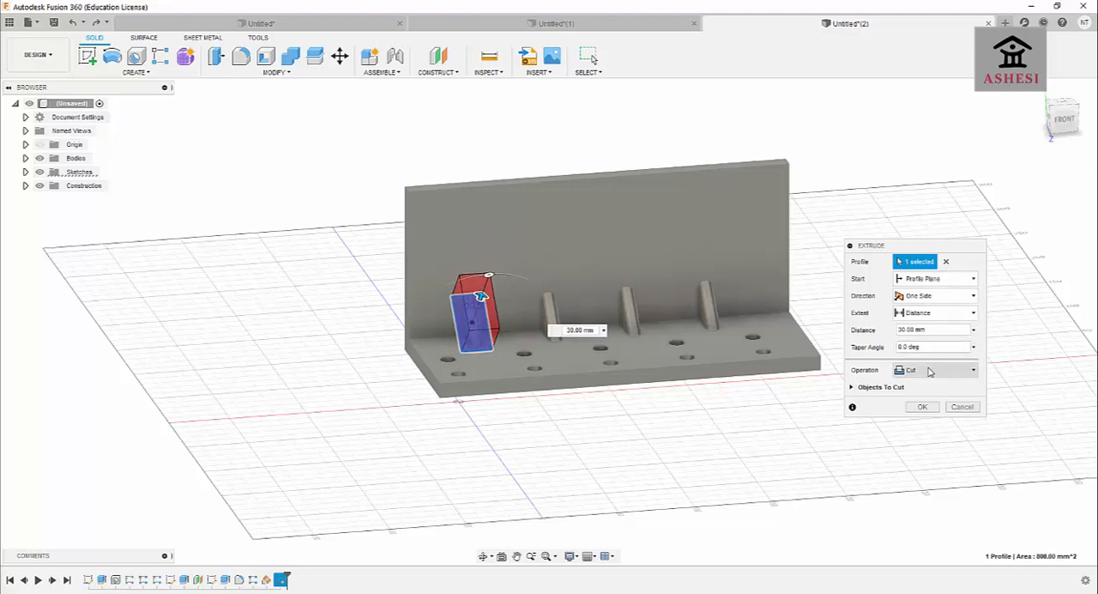
click(929, 370)
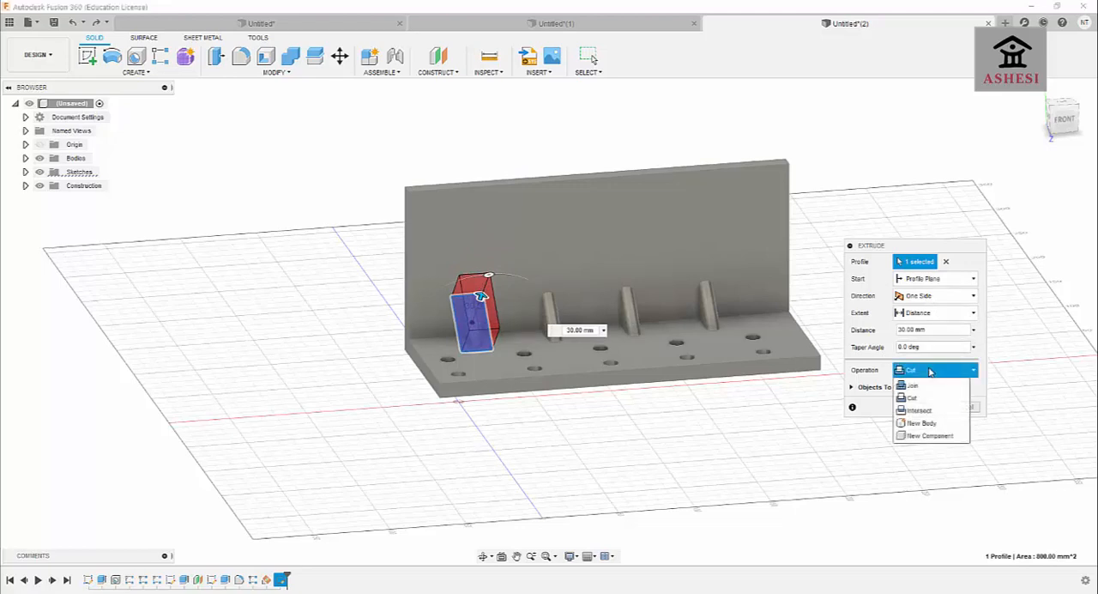
click(924, 386)
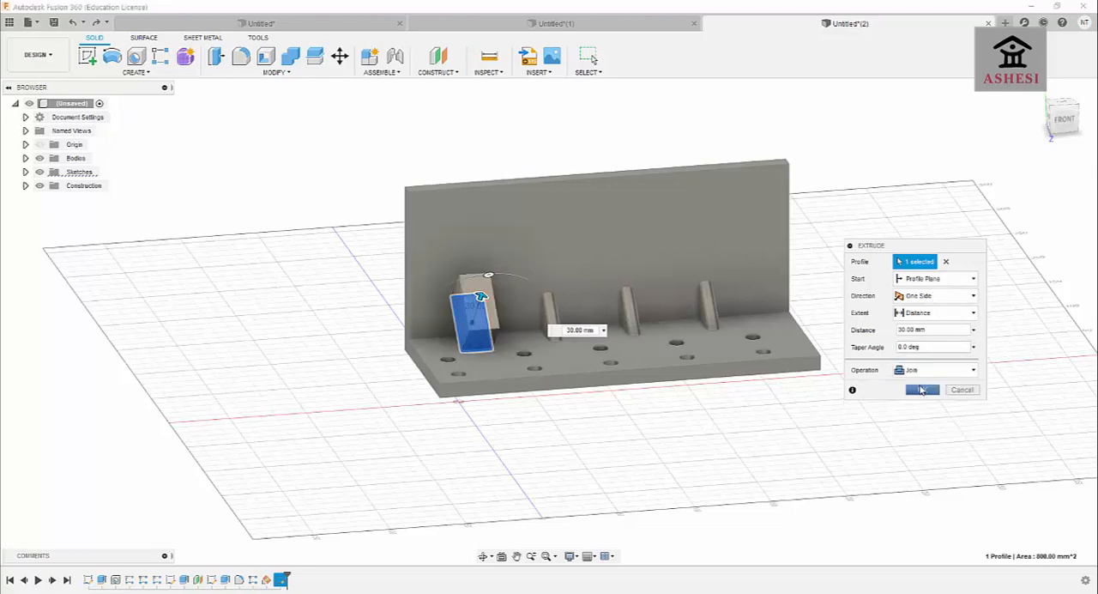
drag(479, 296, 477, 306)
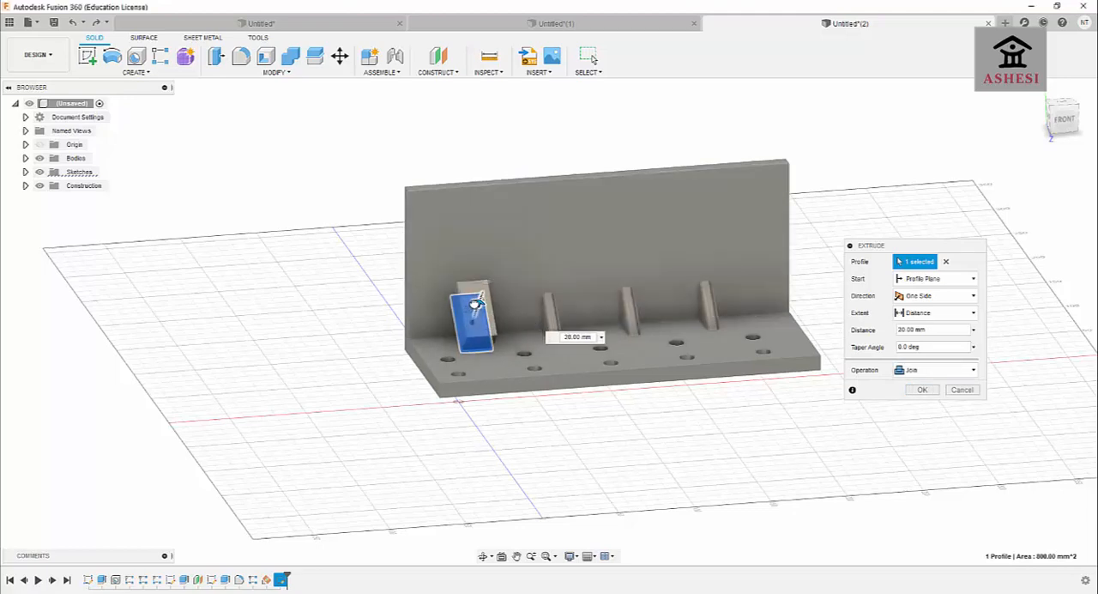
click(570, 337)
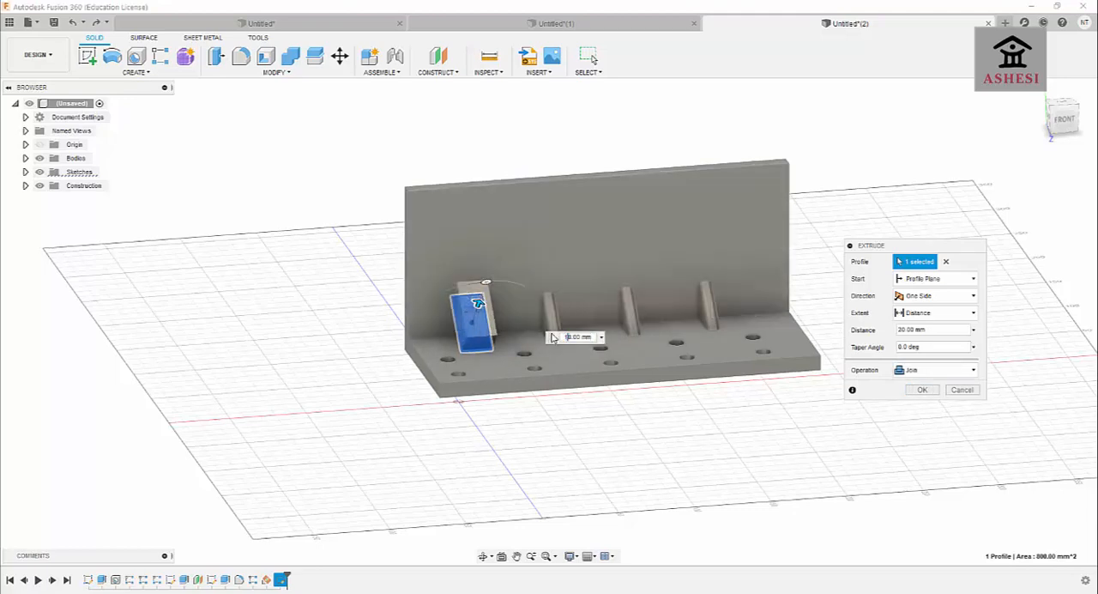
text(10)
key(Return)
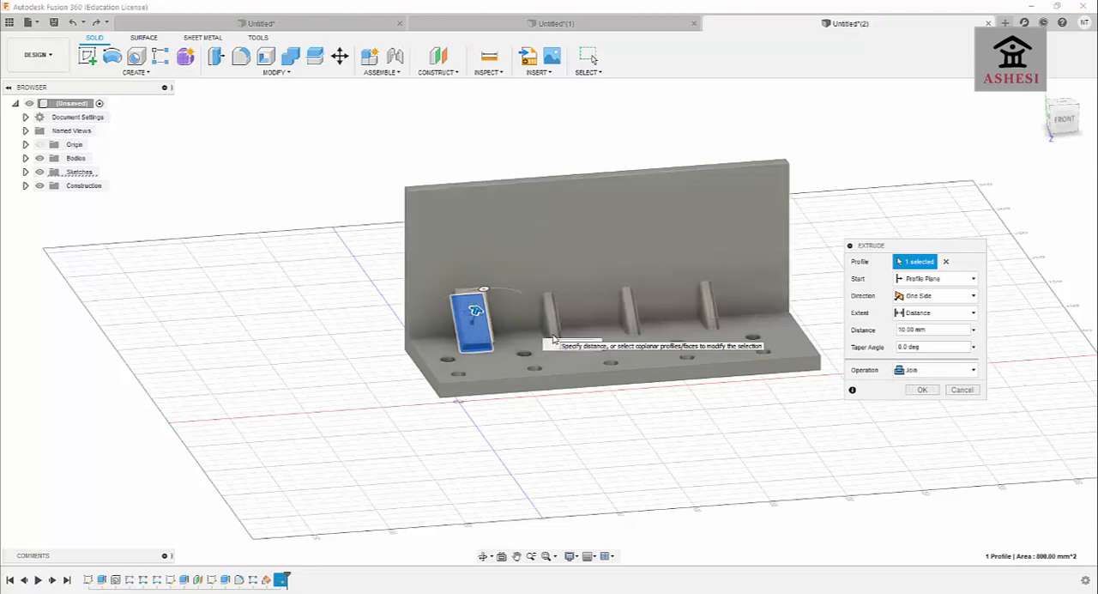
click(920, 389)
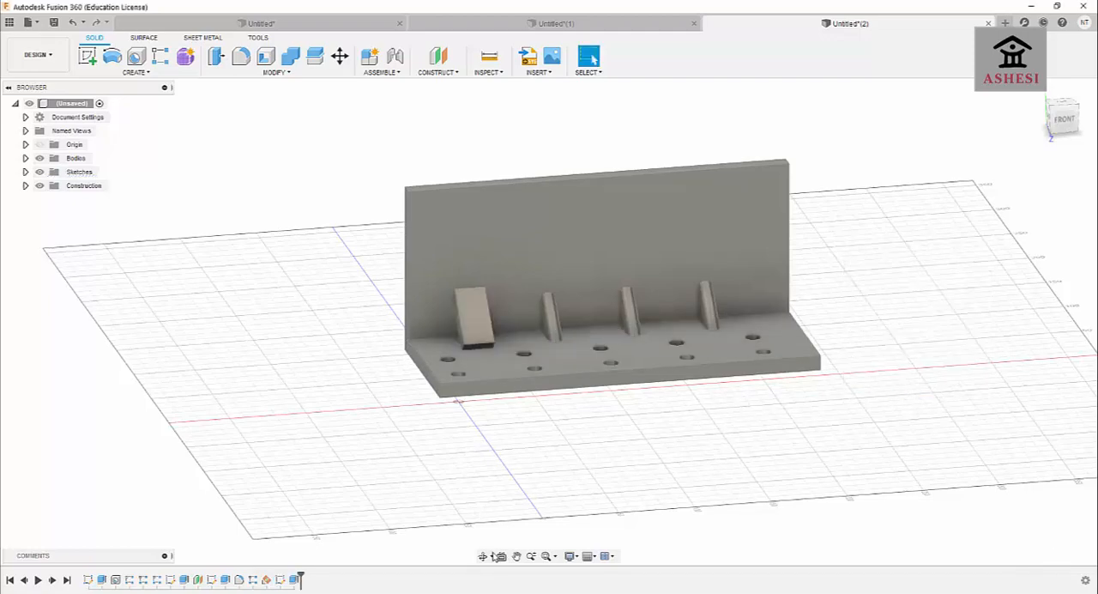
Create a midplane between the front and back faces of the vertical wall.
click(485, 556)
drag(483, 465, 500, 437)
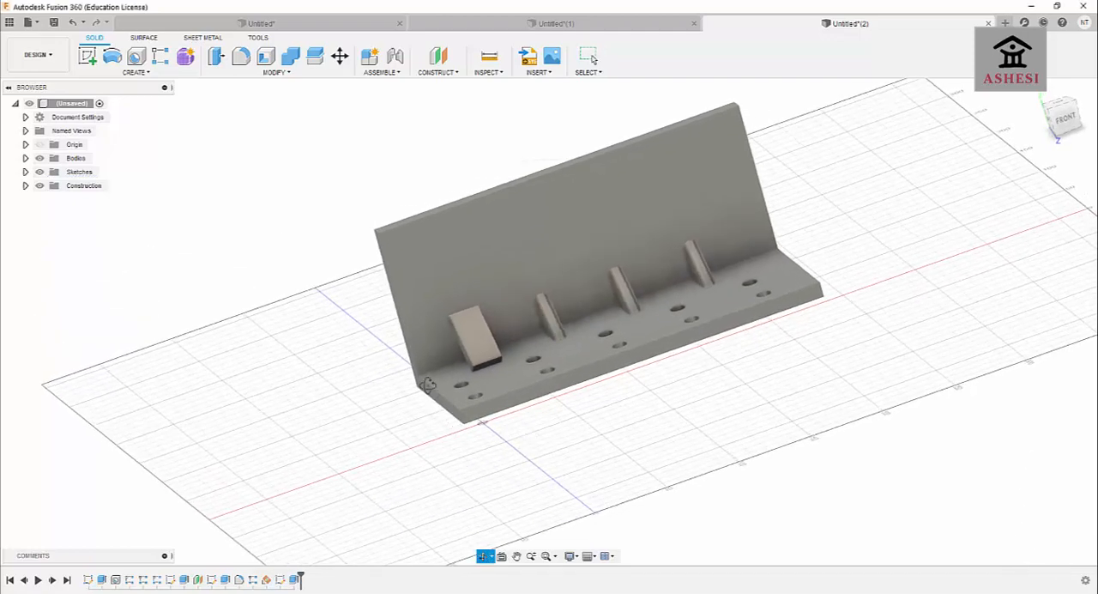
drag(427, 384, 440, 402)
click(438, 72)
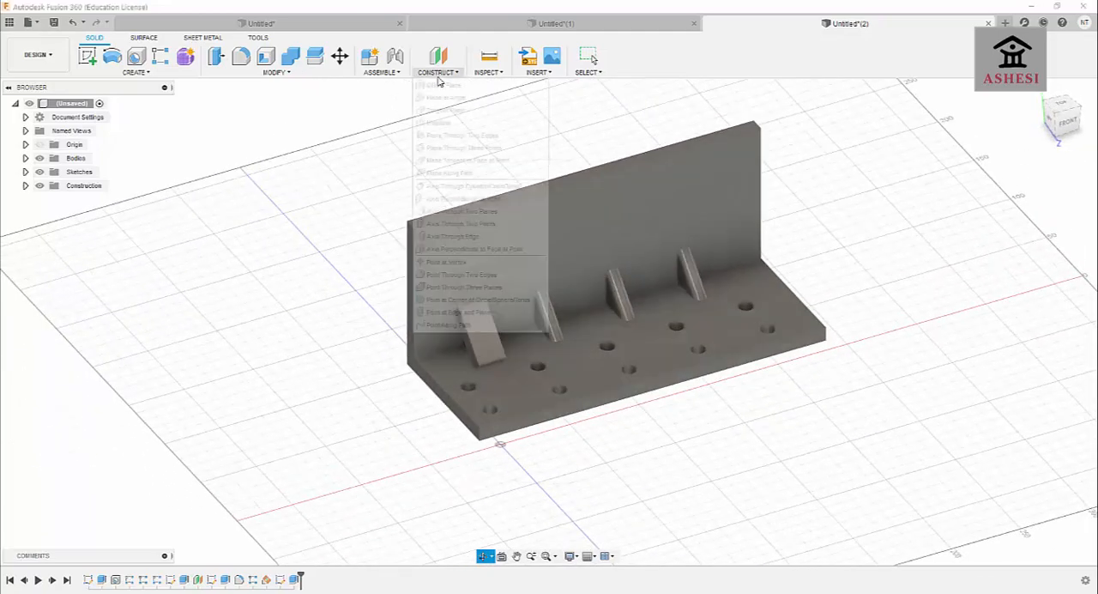
click(440, 122)
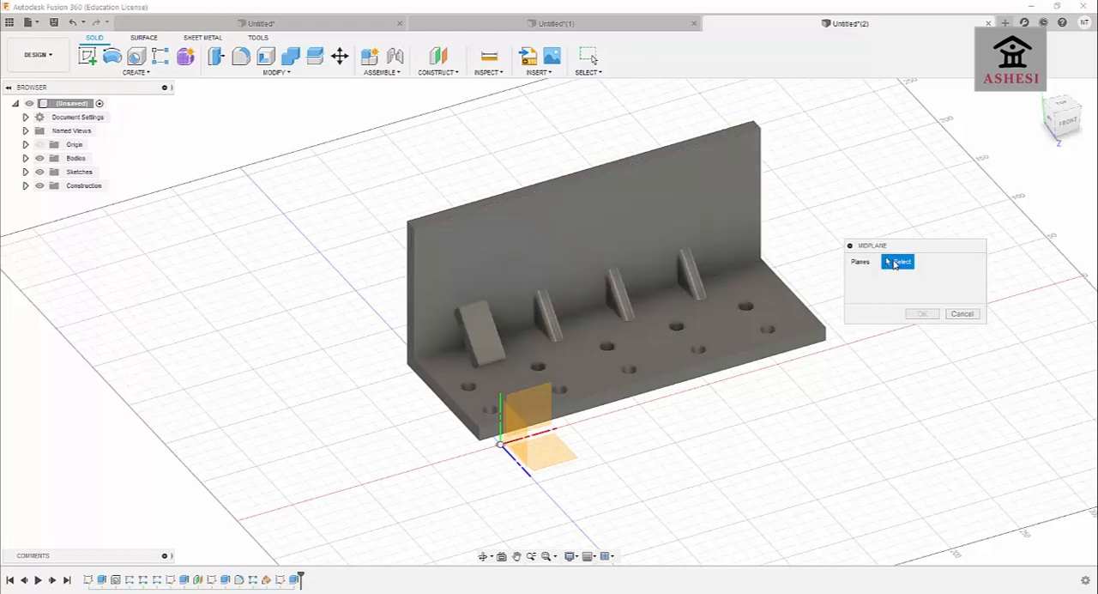
drag(892, 247, 855, 241)
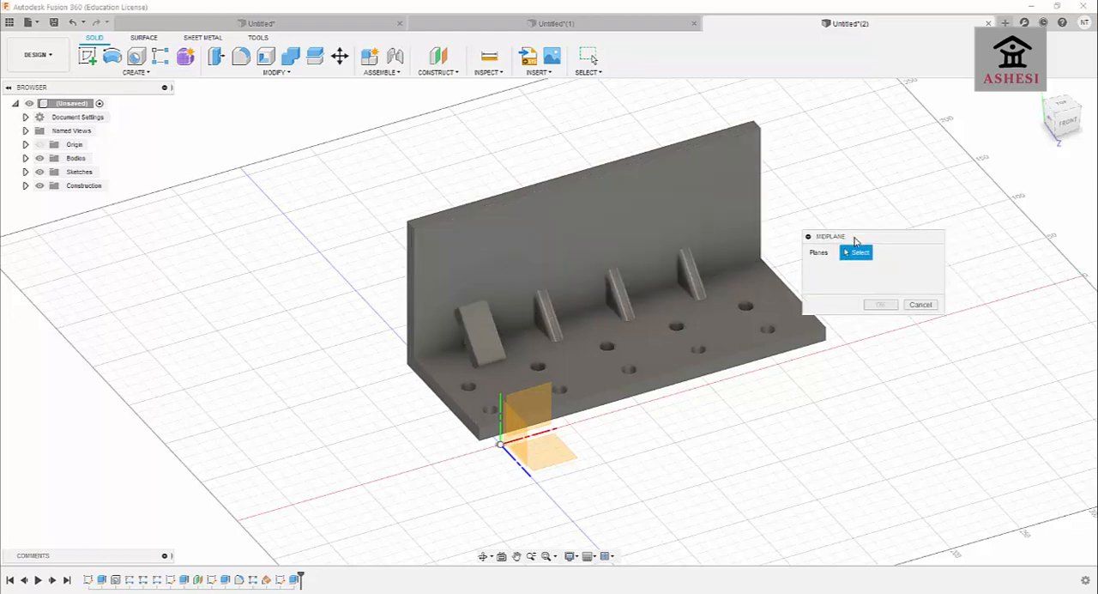
click(512, 250)
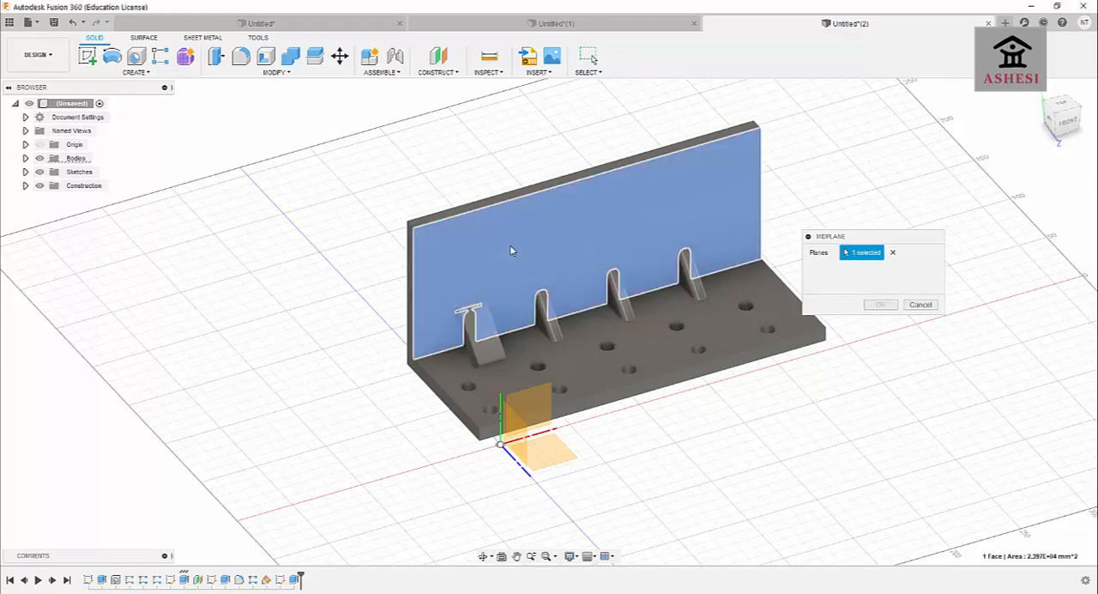
click(482, 555)
drag(476, 515, 573, 471)
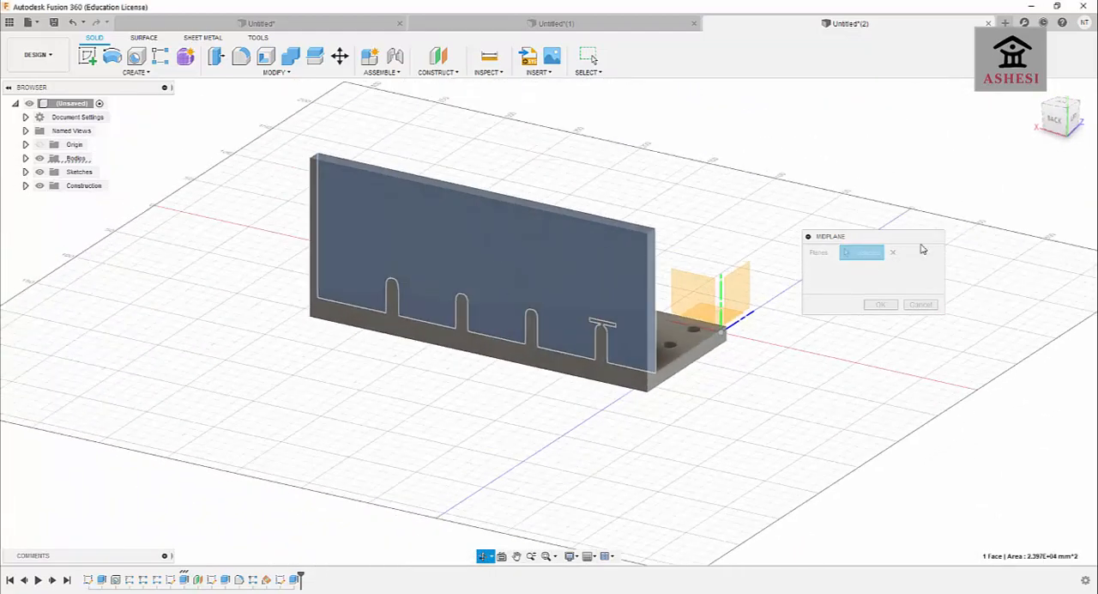
middle_drag(502, 283, 537, 314)
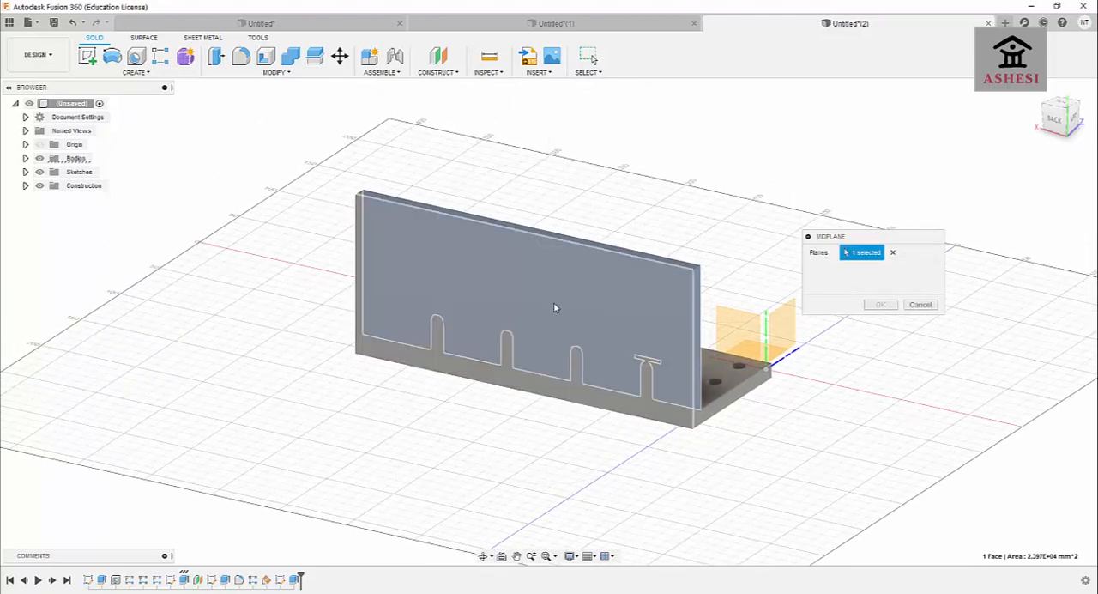
click(553, 301)
click(881, 305)
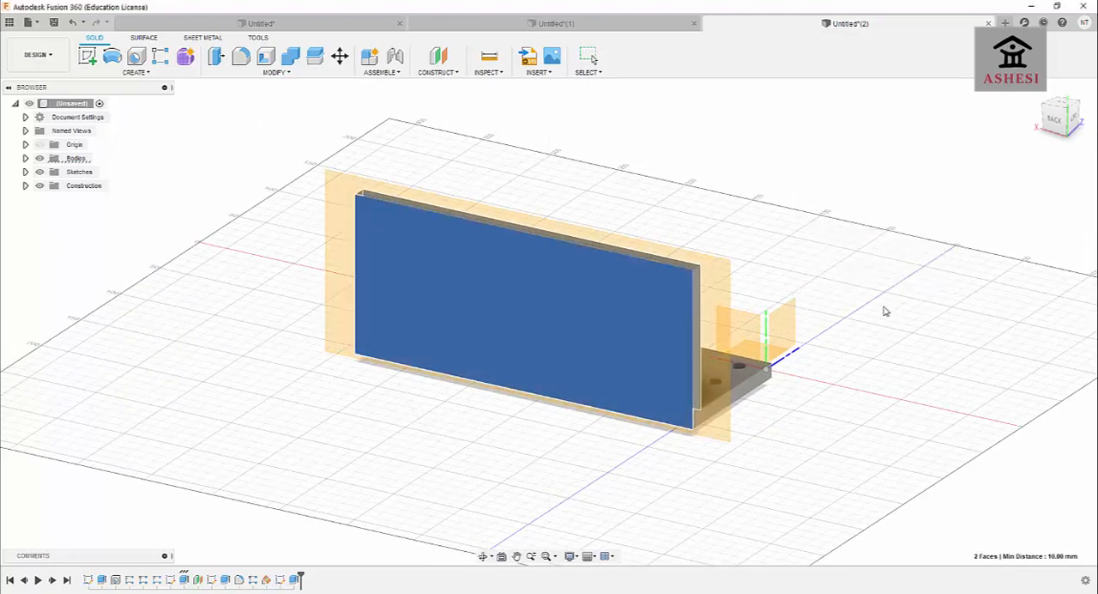
Sketch a circle about 19 mm in diameter on the midplane near the wall's corner above the first rib, and cut-extrude it 5 mm.
click(483, 556)
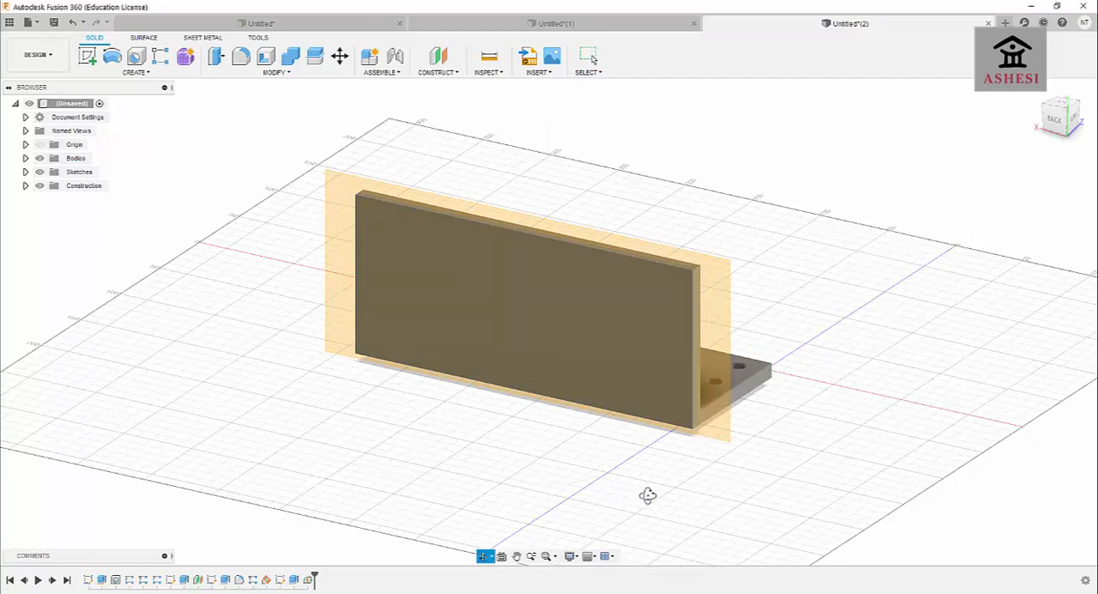
drag(646, 492, 571, 468)
click(87, 56)
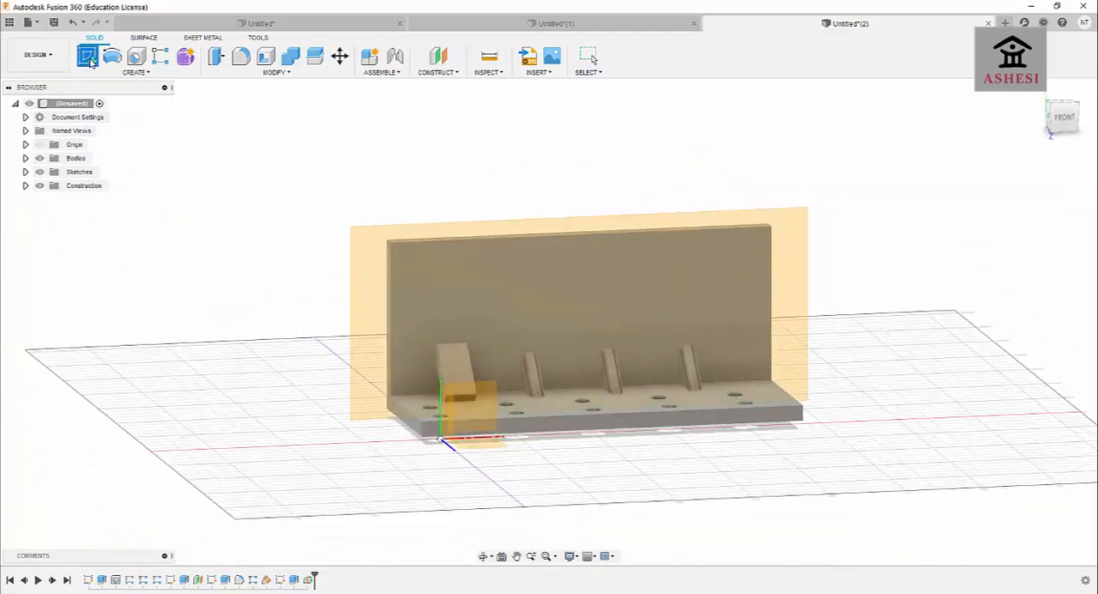
click(450, 403)
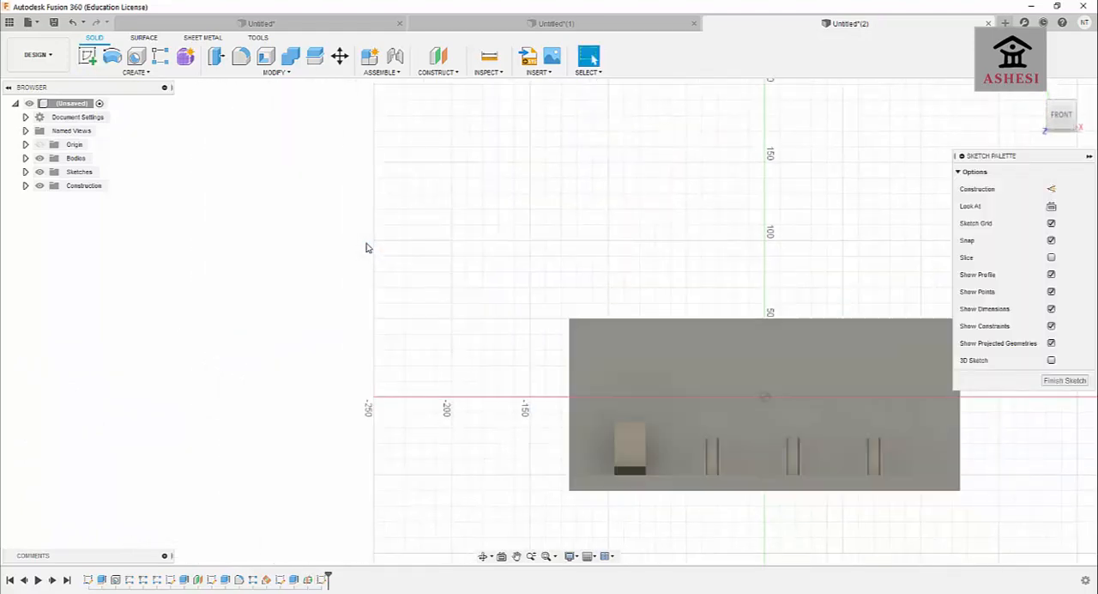
click(136, 56)
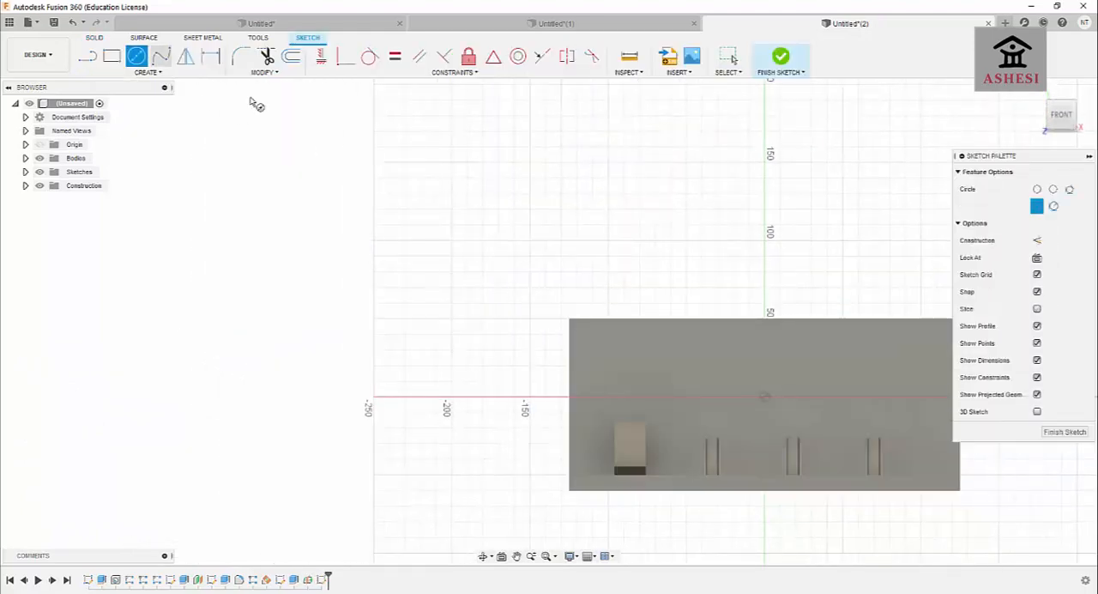
click(608, 349)
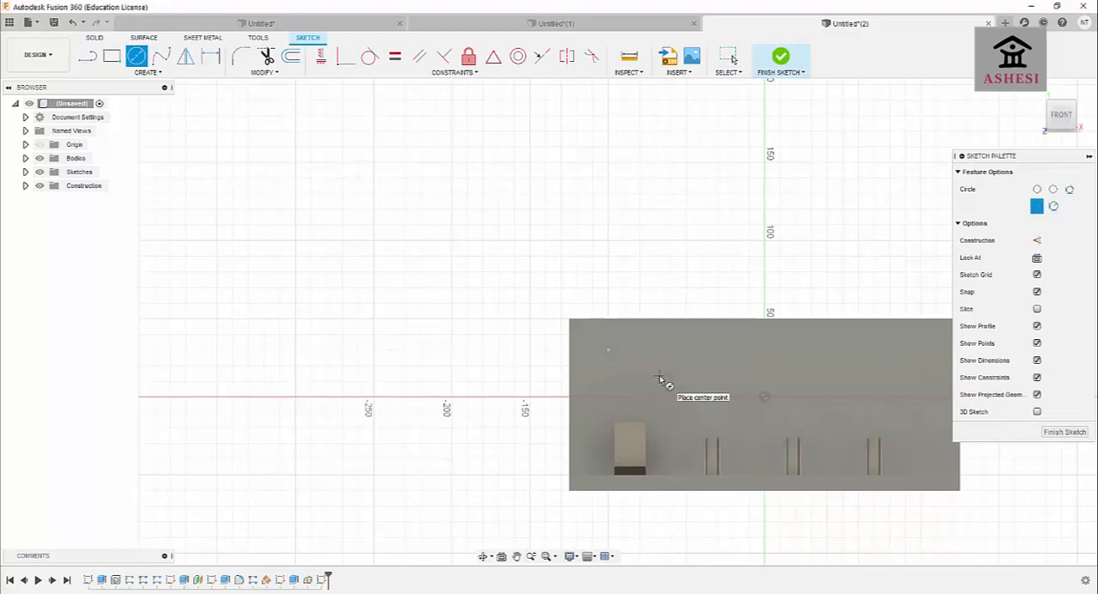
key(e)
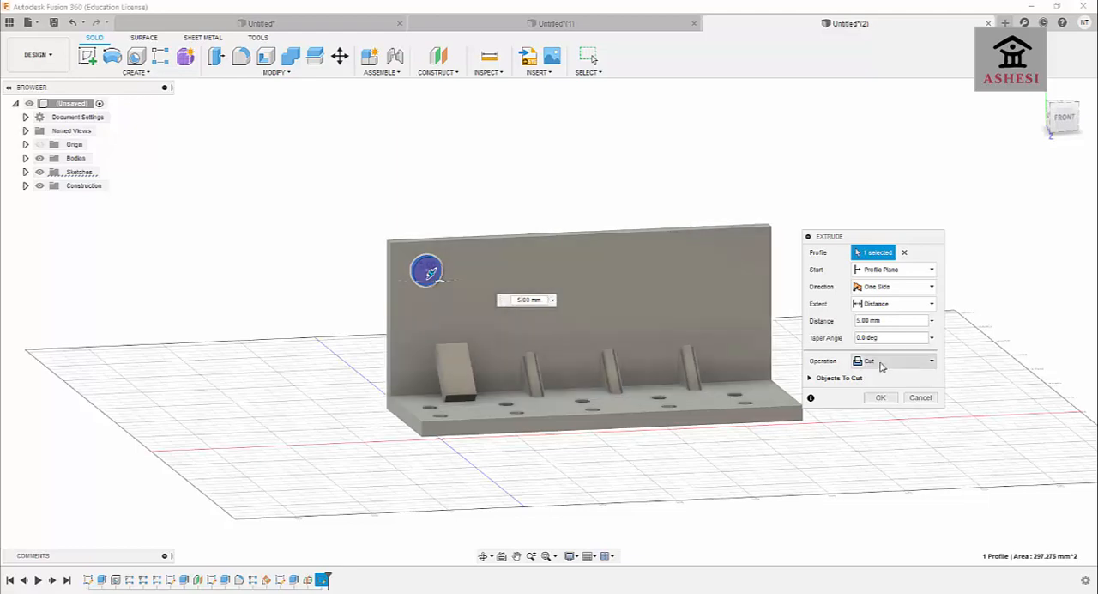
click(878, 399)
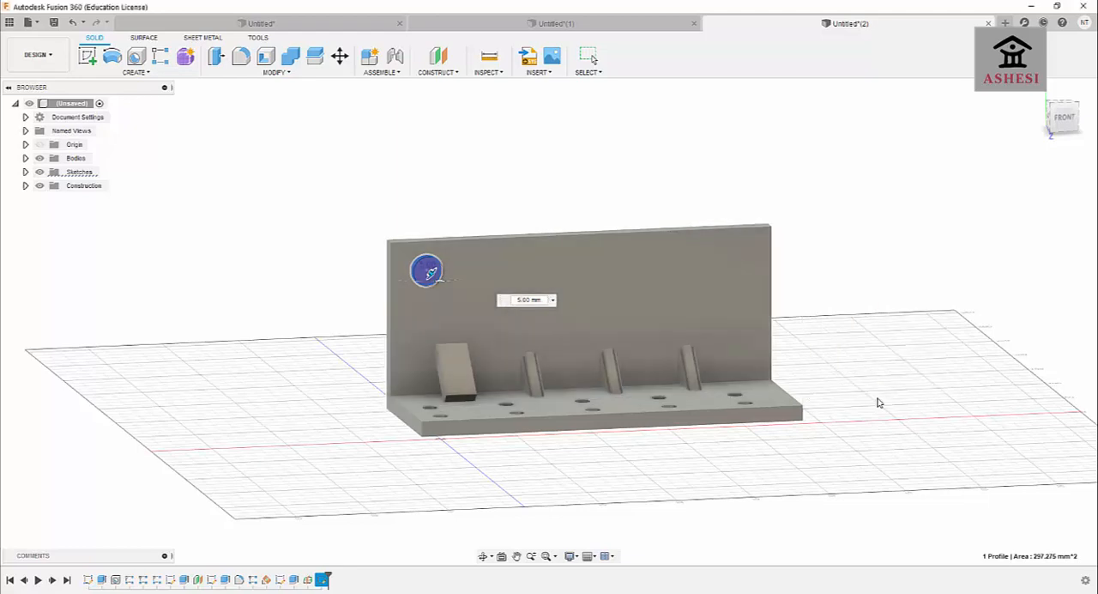
Examine the circular cut in the wall up close from the side to check its depth.
click(483, 556)
drag(456, 413, 502, 292)
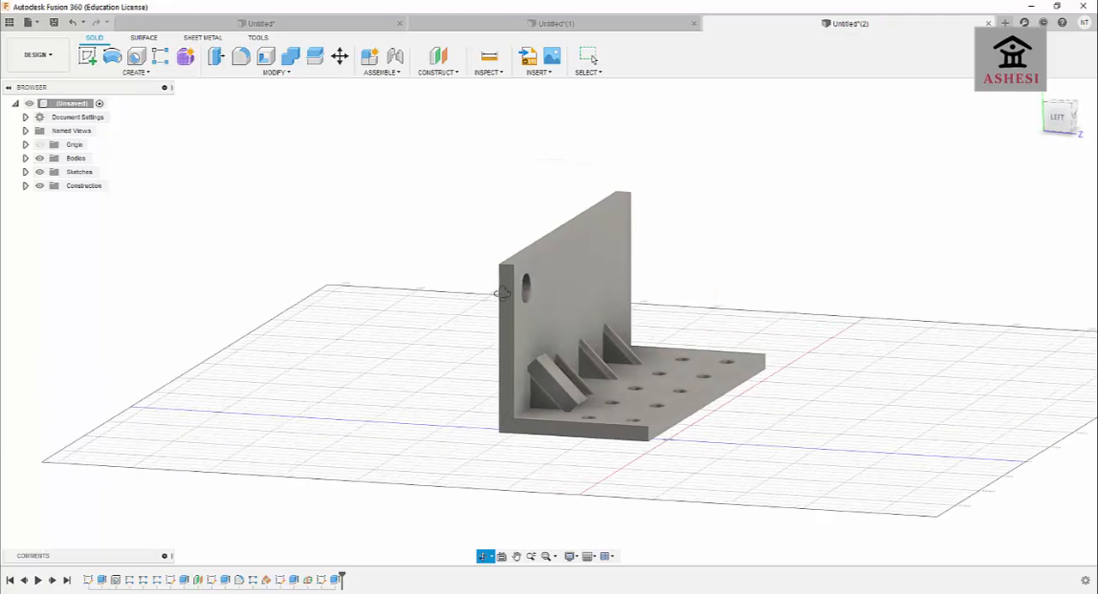
scroll(506, 292, up, 5)
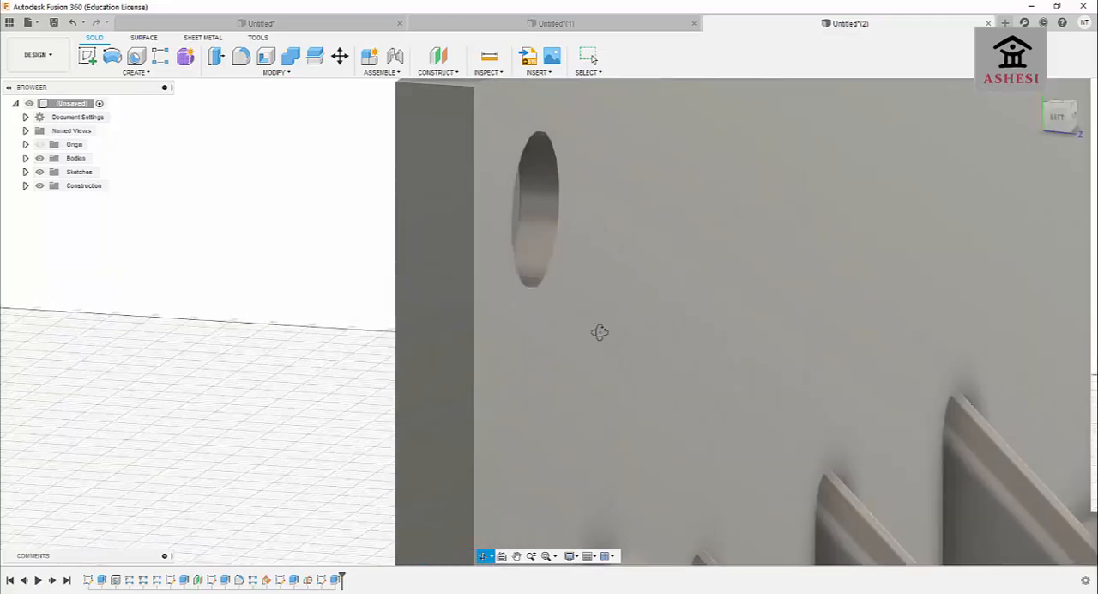
scroll(599, 332, up, 3)
scroll(564, 331, down, 3)
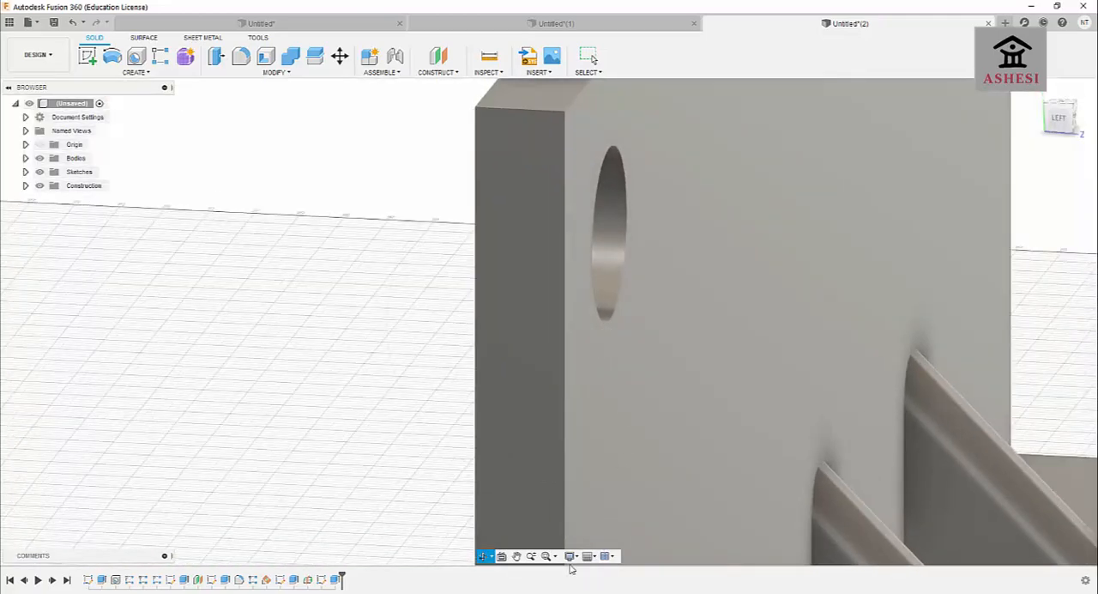
scroll(553, 504, up, 5)
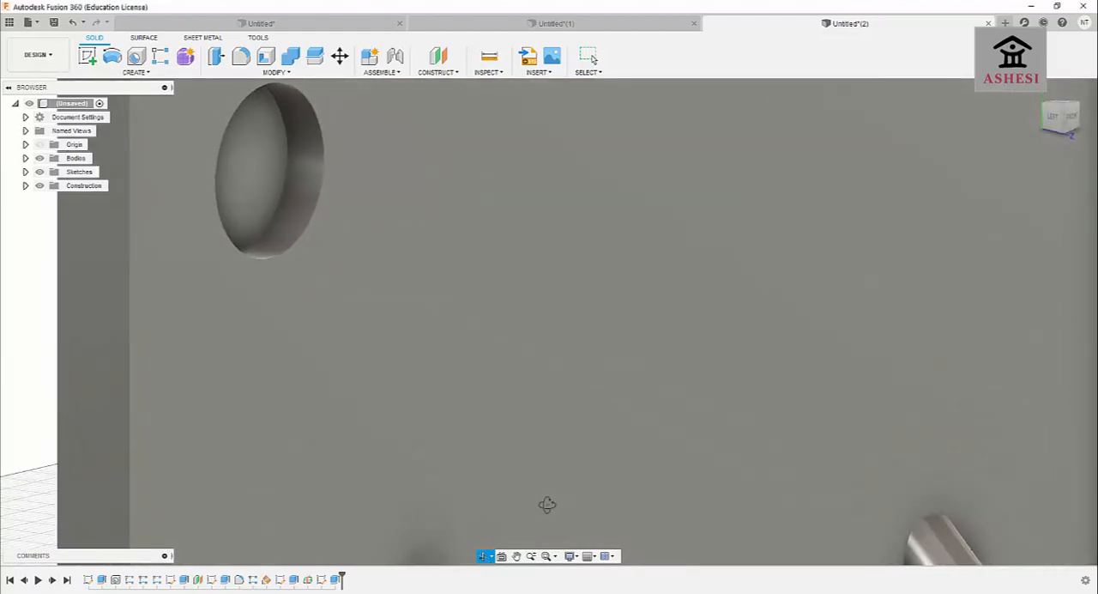
shift+middle_drag(547, 504, 386, 172)
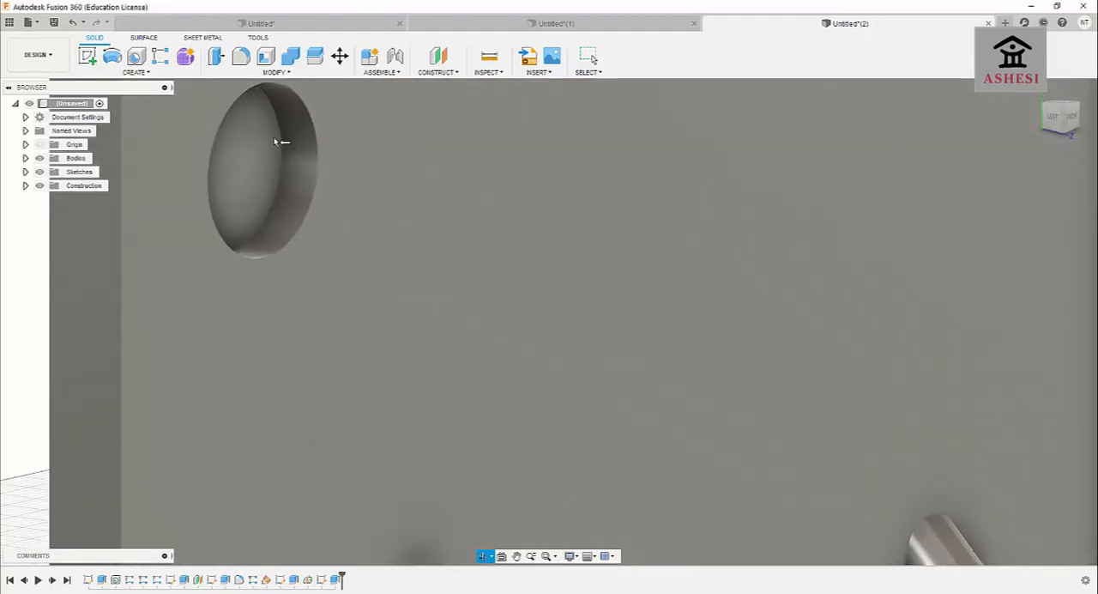
Examine the circular cut and the ribbed side of the bracket from several angles and distances.
shift+middle_drag(284, 142, 511, 237)
scroll(515, 240, down, 3)
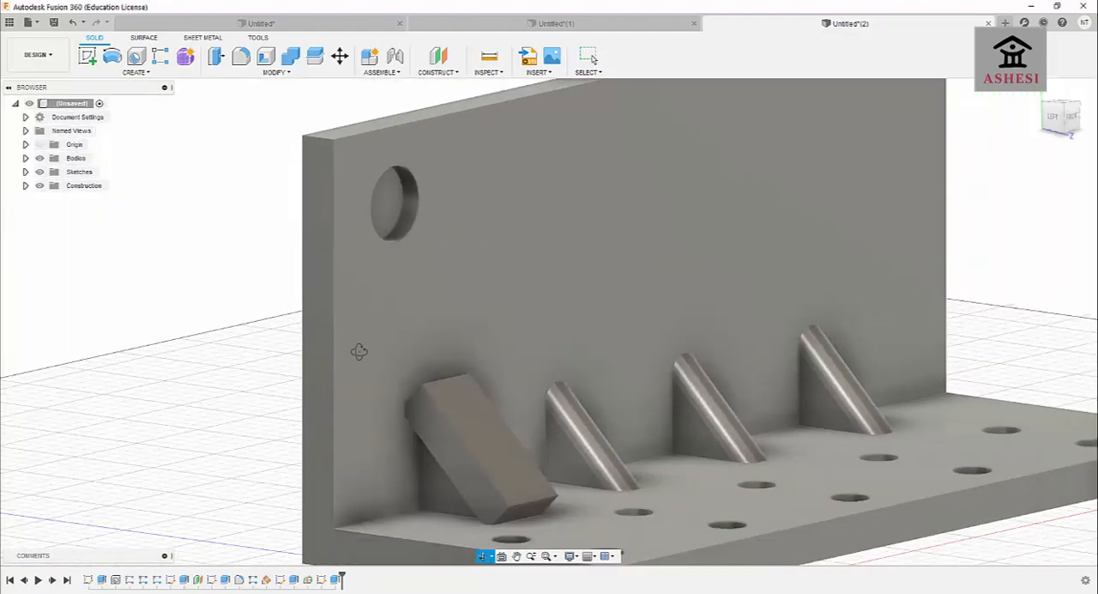
shift+middle_drag(349, 351, 318, 353)
scroll(322, 356, up, 2)
scroll(322, 356, down, 3)
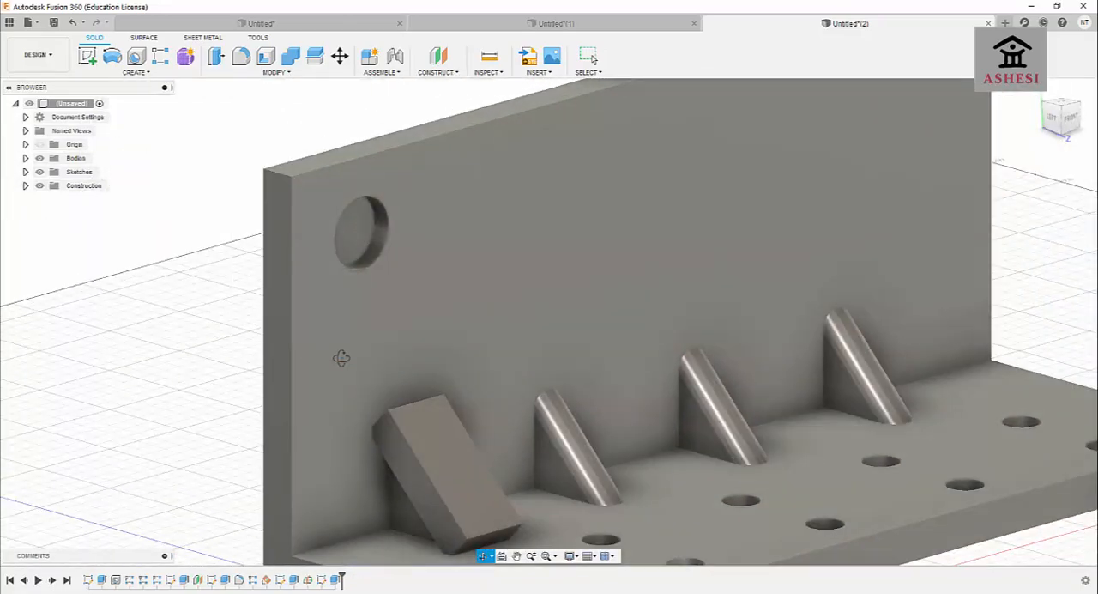
scroll(421, 292, up, 2)
scroll(421, 291, down, 4)
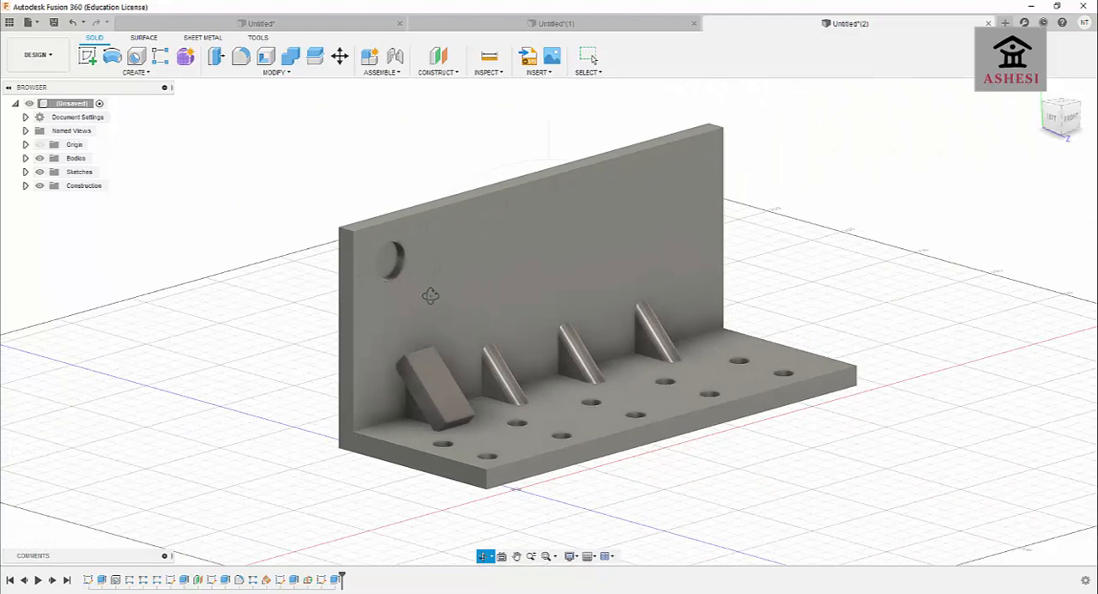
Create a Plane Through Two Edges using the wall's upper back edge and the base's lower front edge.
click(449, 75)
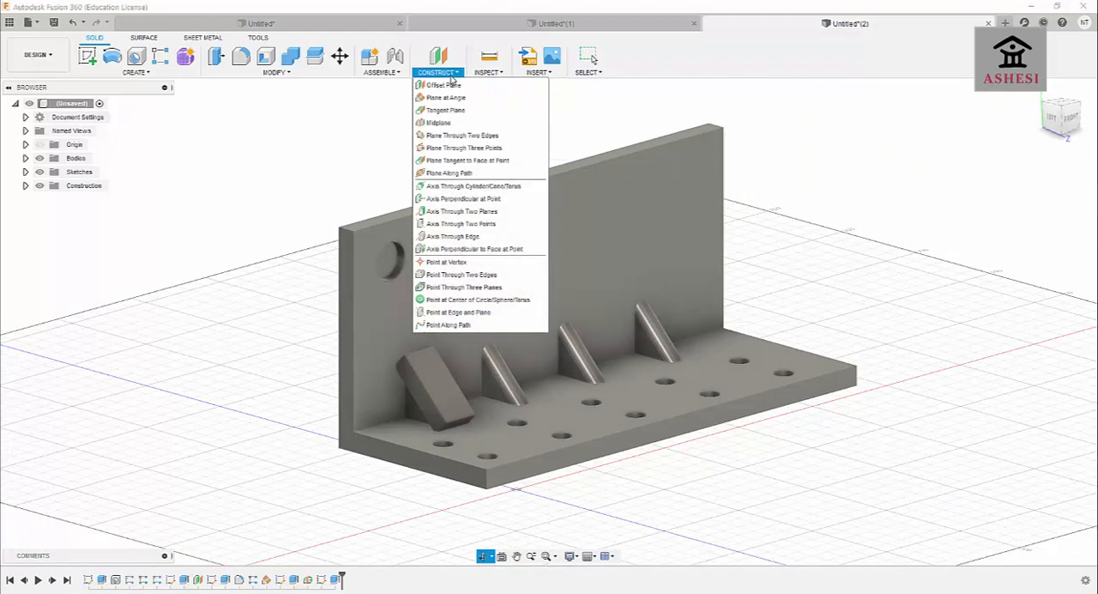
click(466, 135)
scroll(529, 175, down, 3)
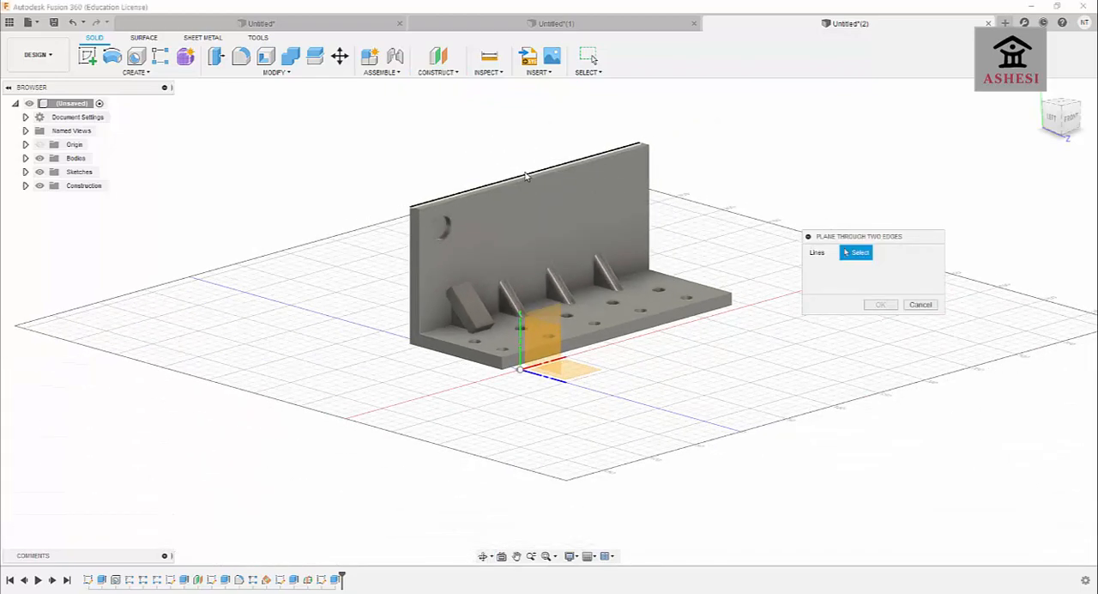
scroll(544, 221, down, 2)
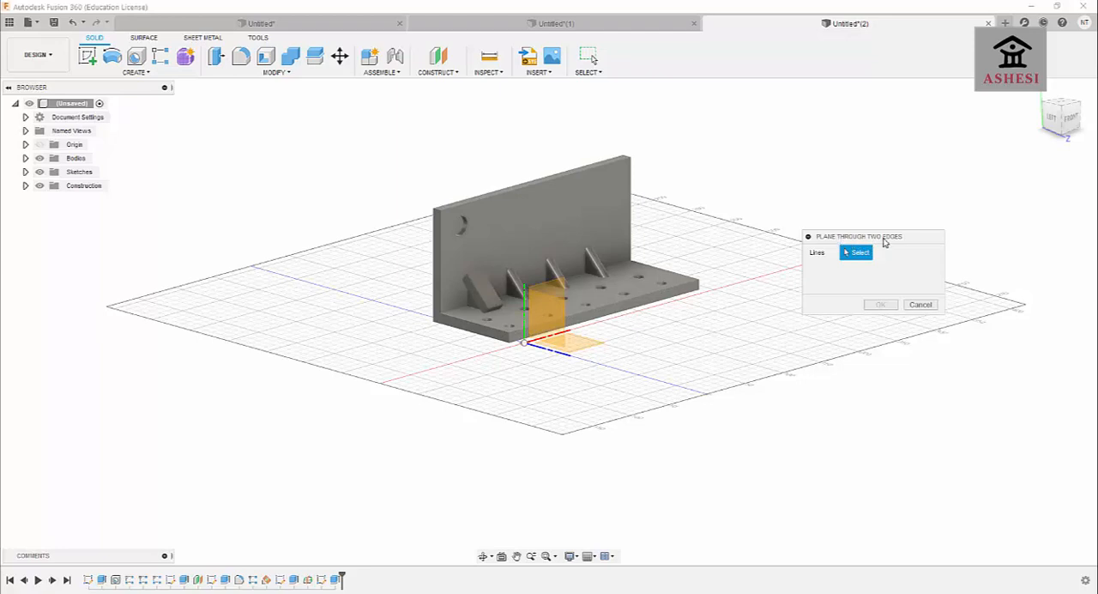
click(528, 183)
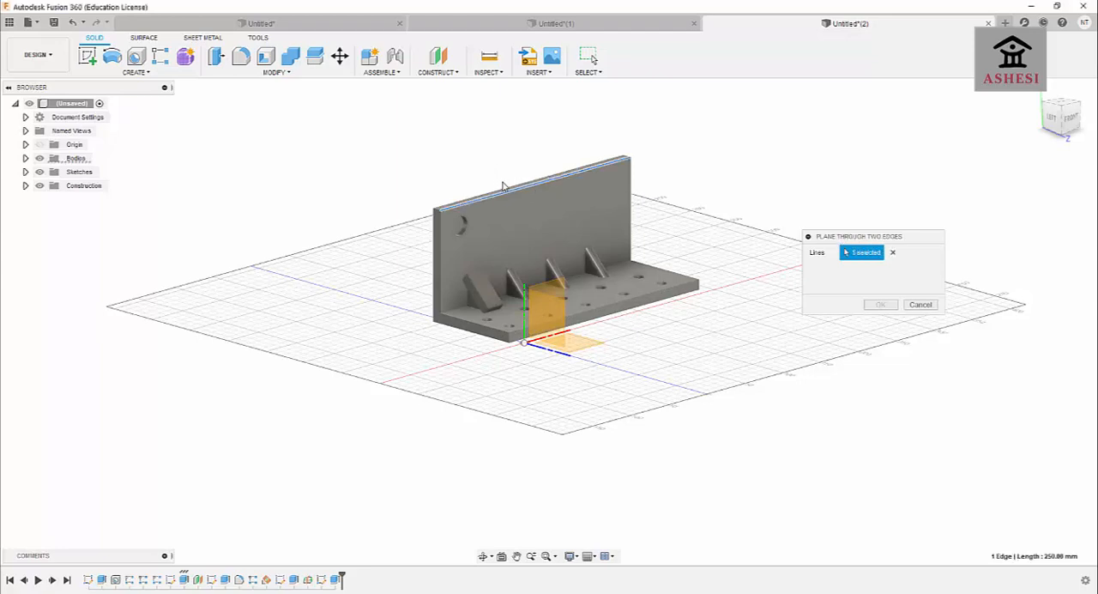
click(864, 254)
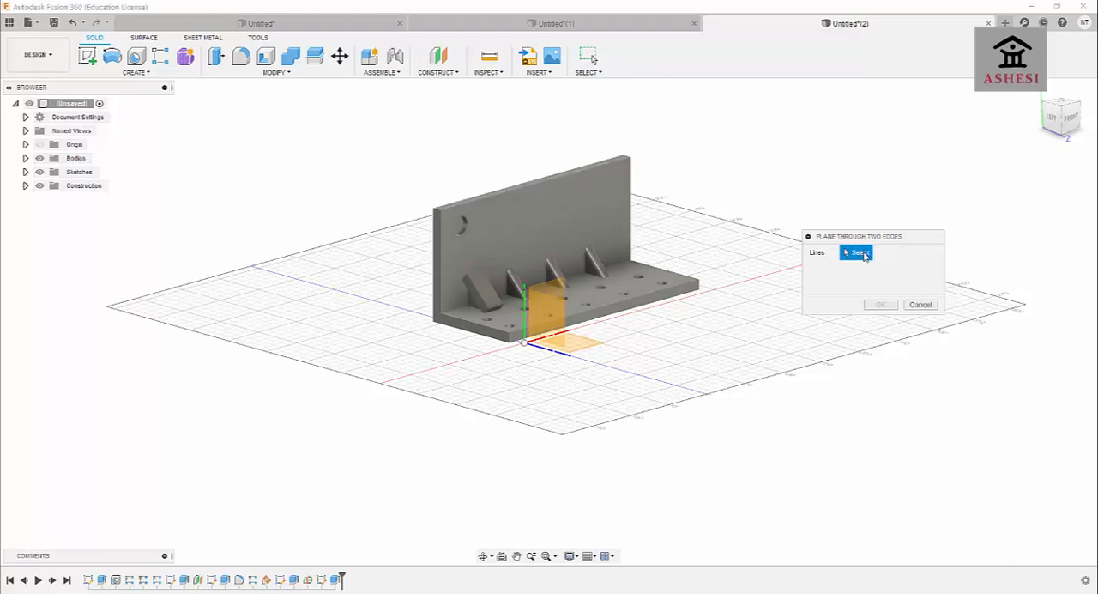
click(506, 189)
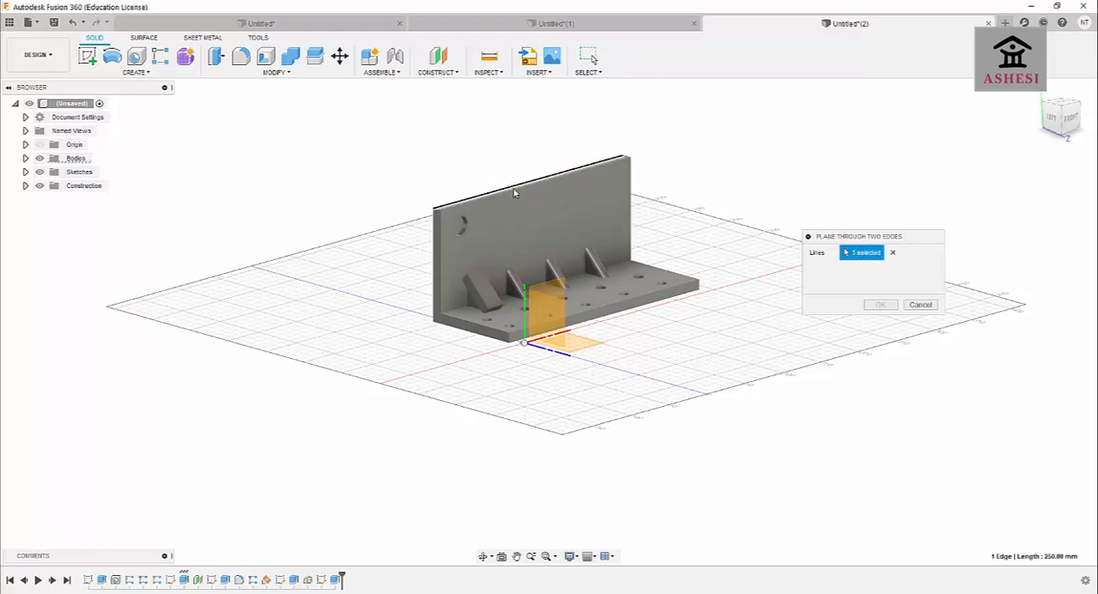
click(623, 312)
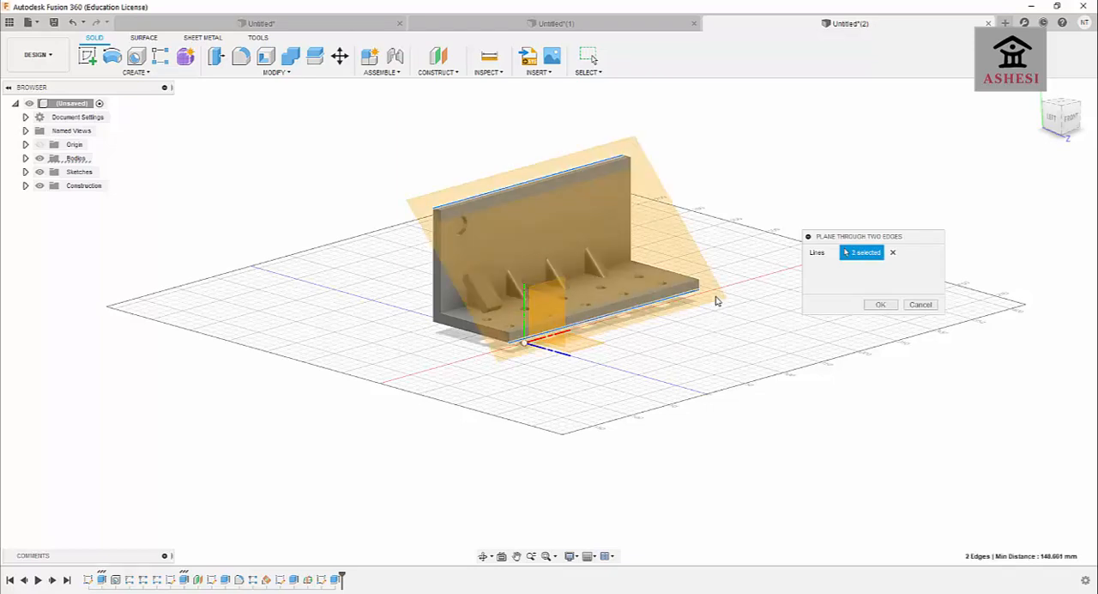
click(880, 304)
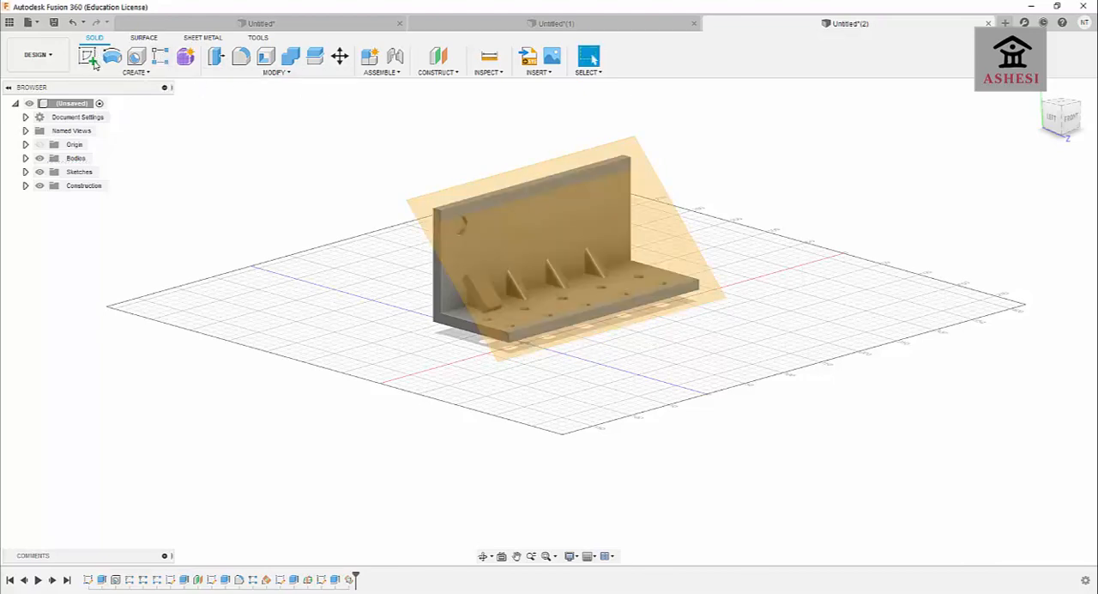
click(87, 57)
click(580, 168)
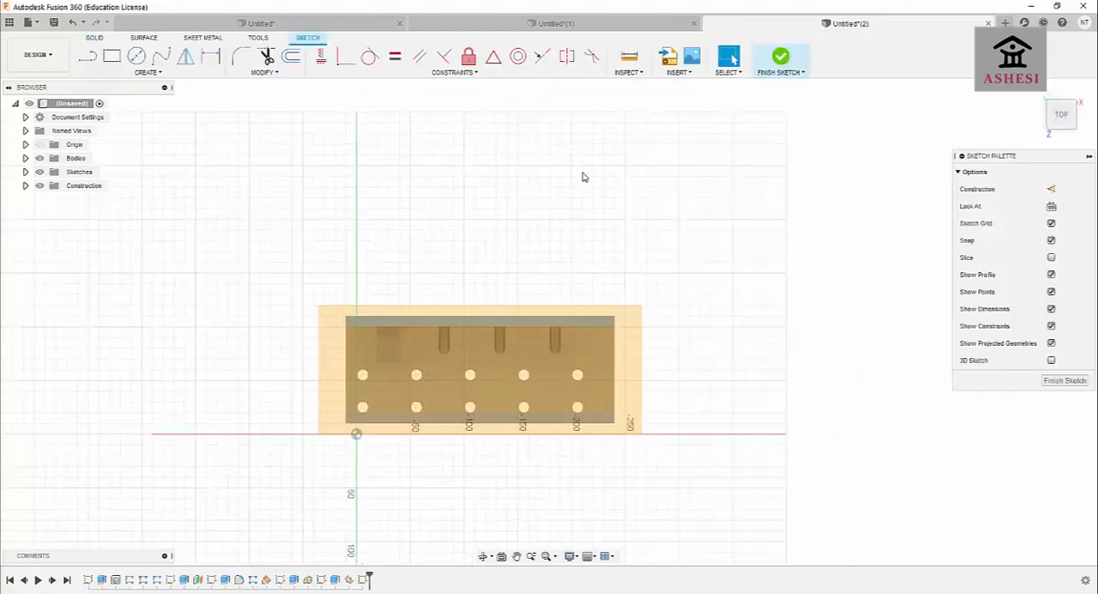
click(112, 56)
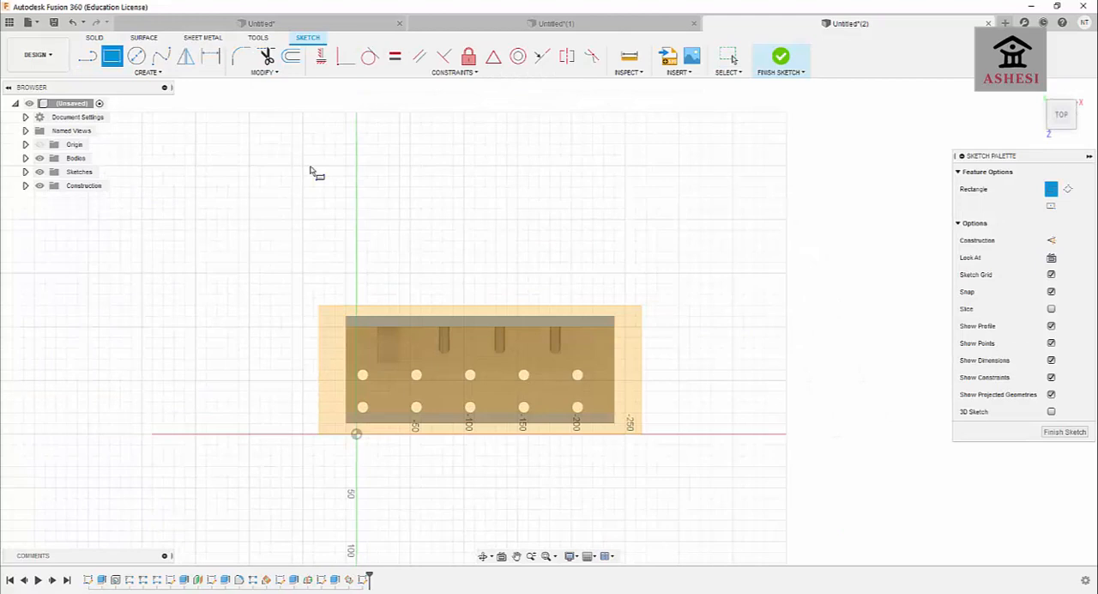
click(466, 306)
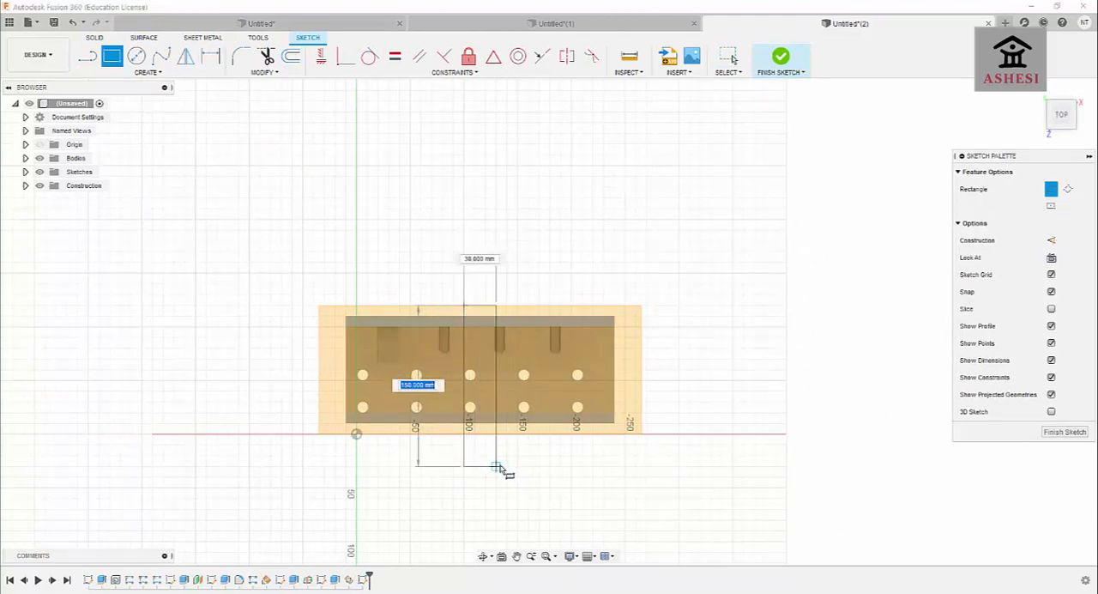
key(Escape)
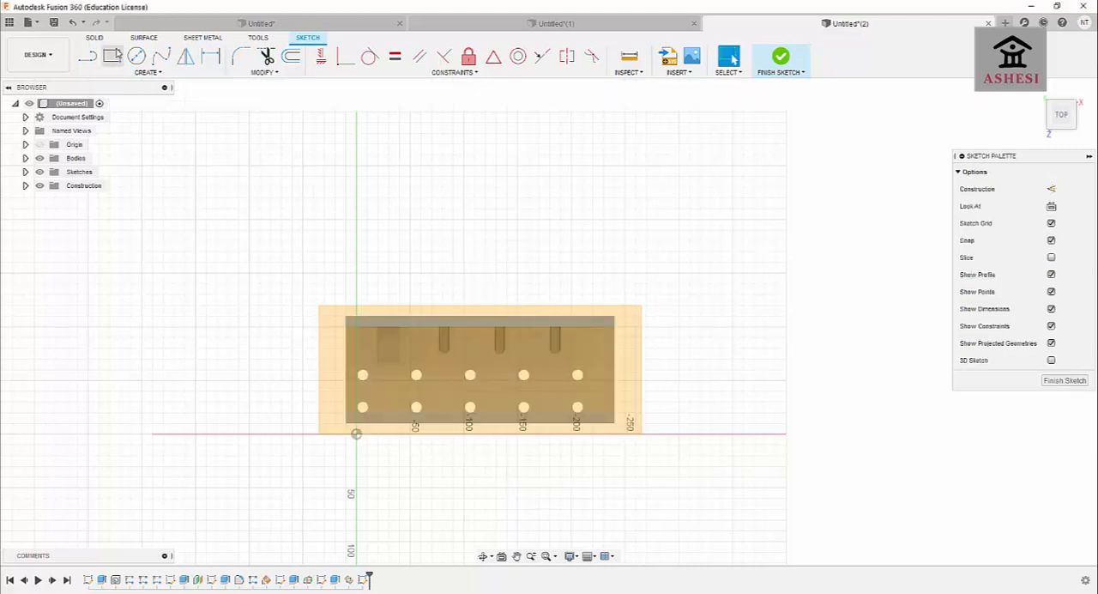
key(r)
click(464, 252)
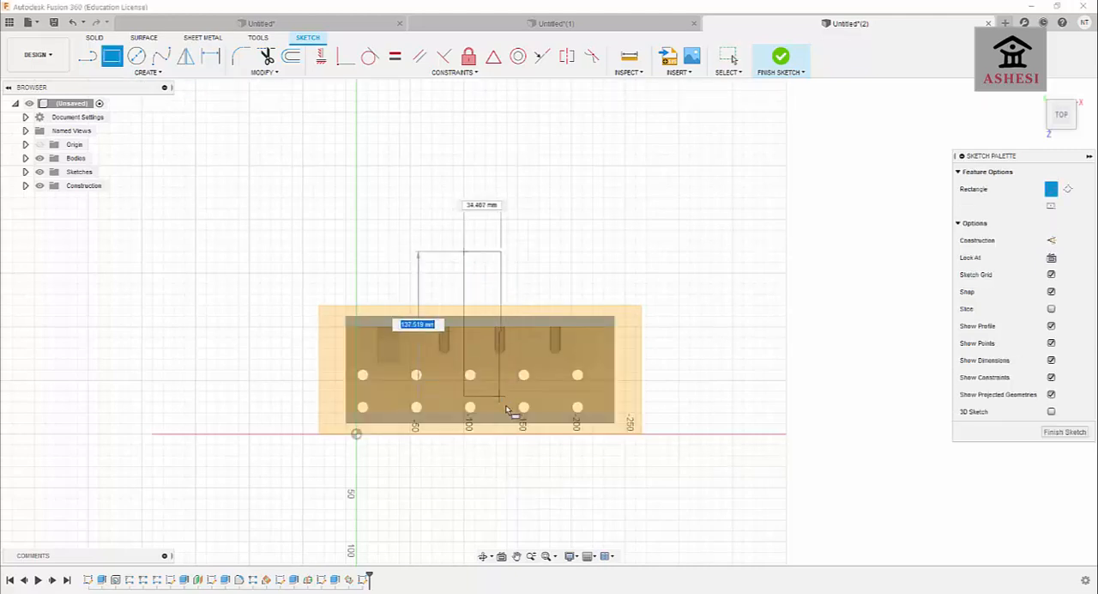
click(495, 532)
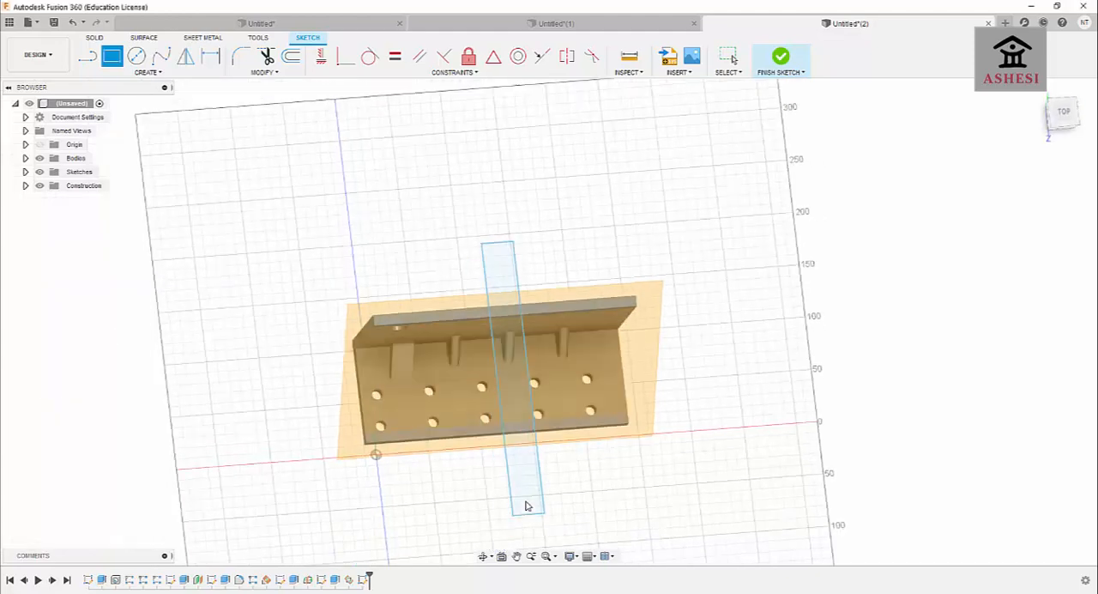
key(e)
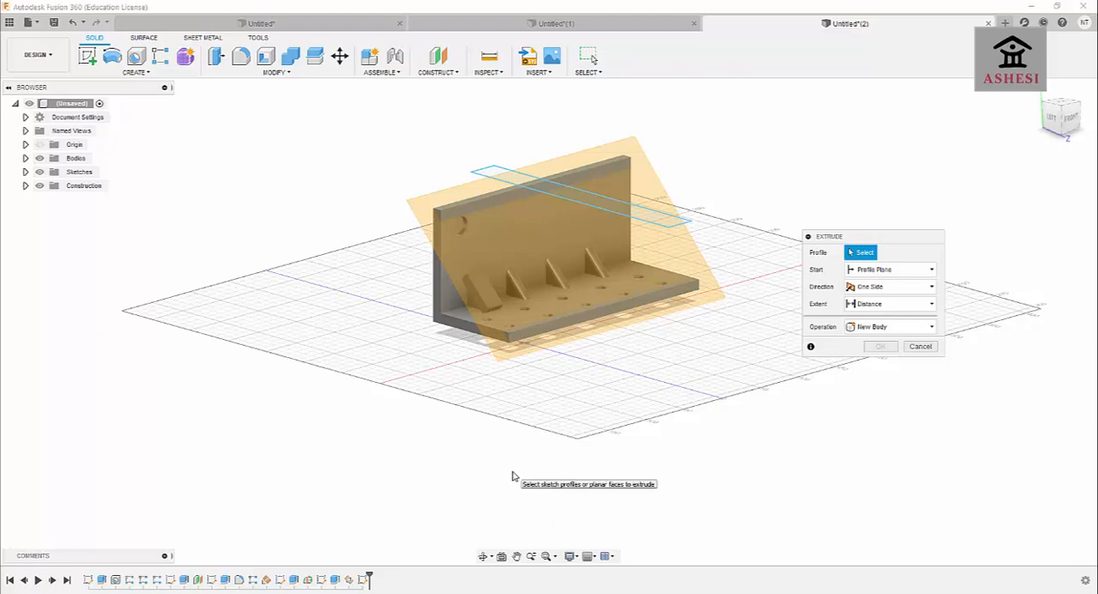
key(Escape)
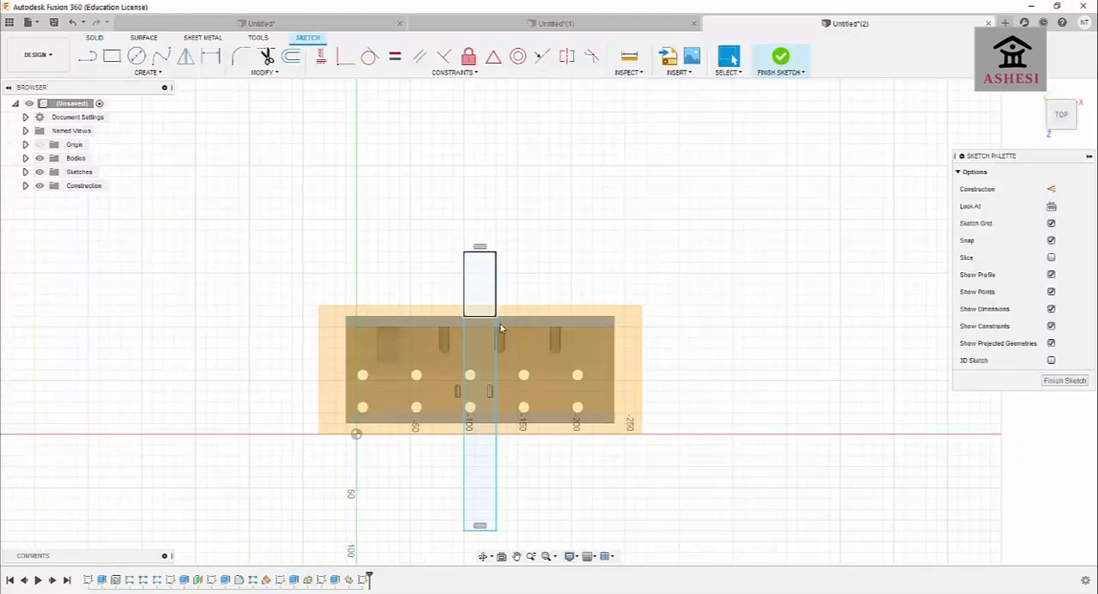
key(ctrl+z)
key(ctrl+z)
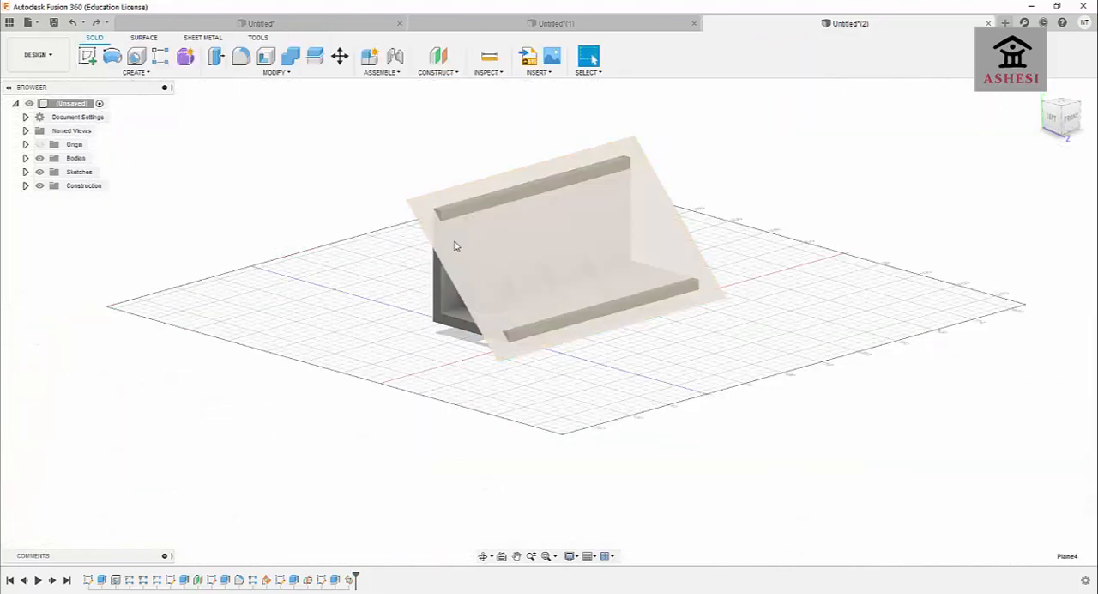
Sketch a rectangle about 30 mm wide and 260 mm long on the two-edge plane, overlapping the bracket at both ends near its middle.
click(439, 233)
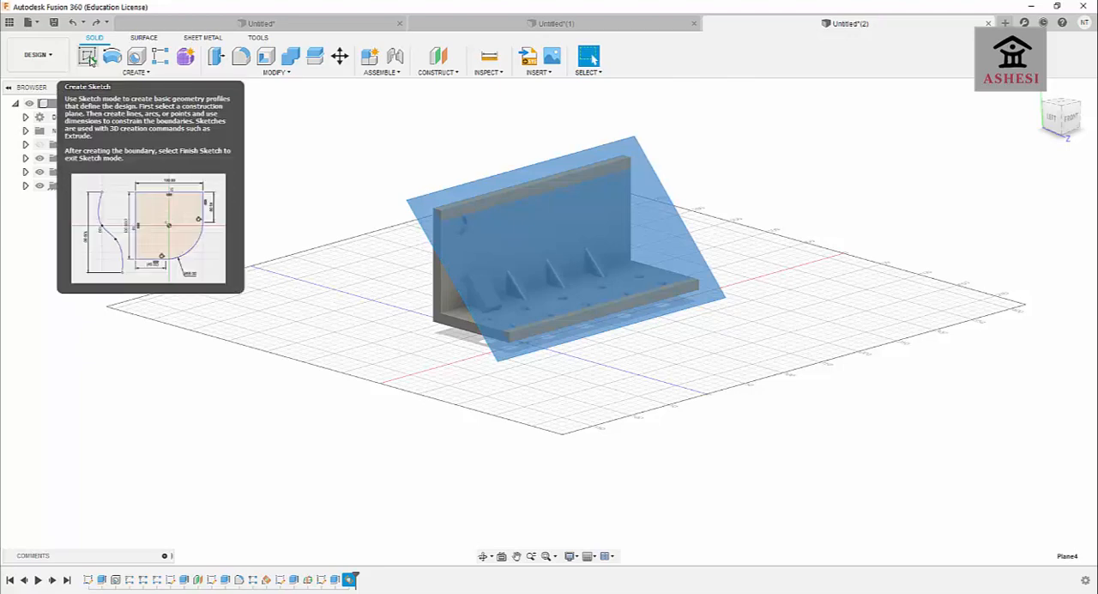
click(88, 58)
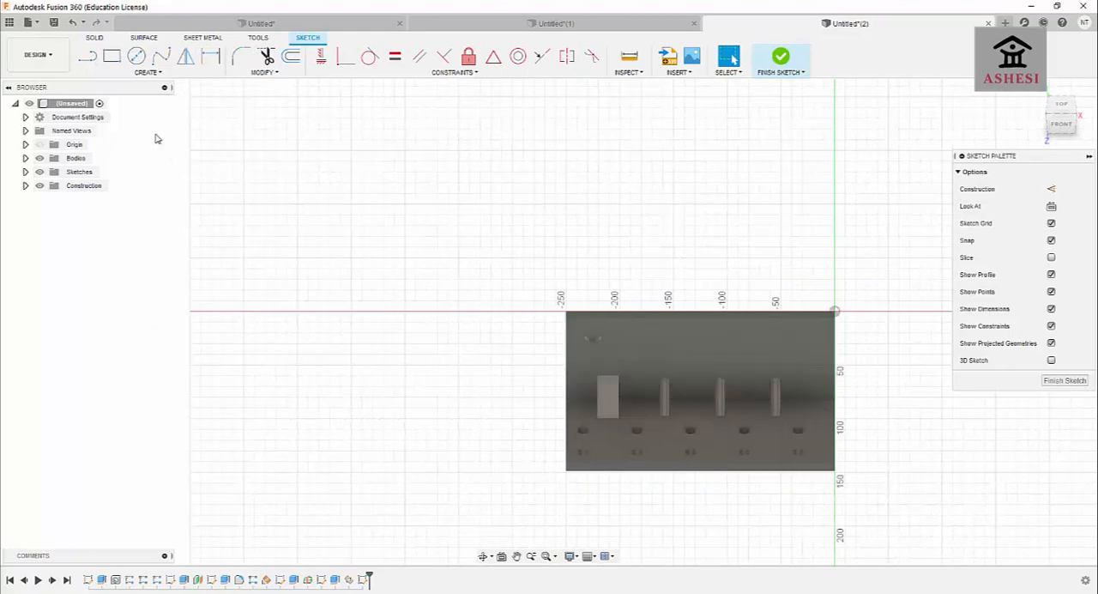
click(112, 57)
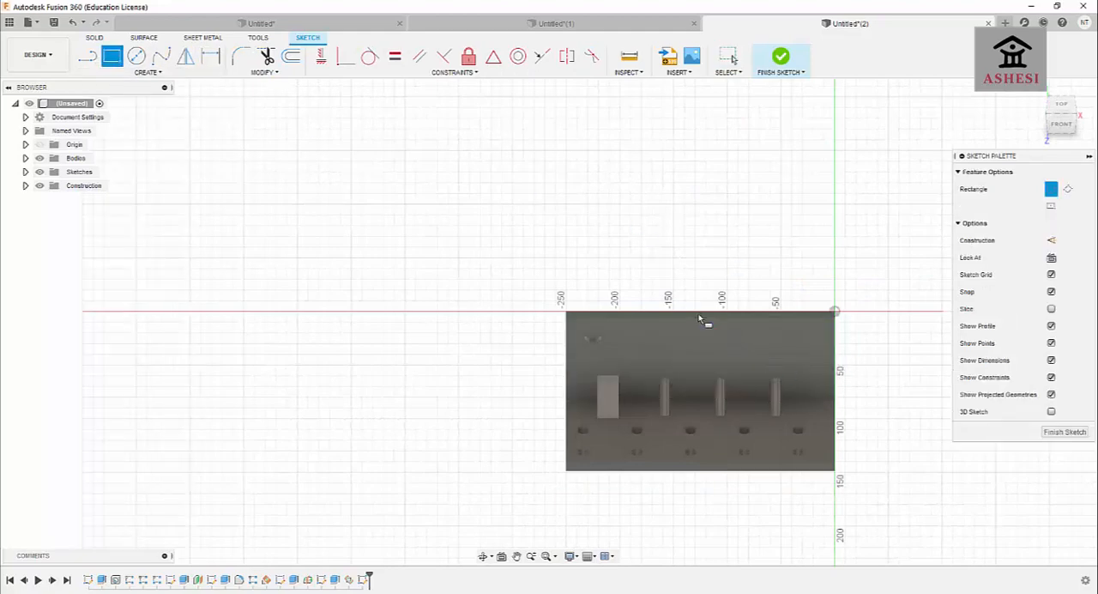
click(673, 258)
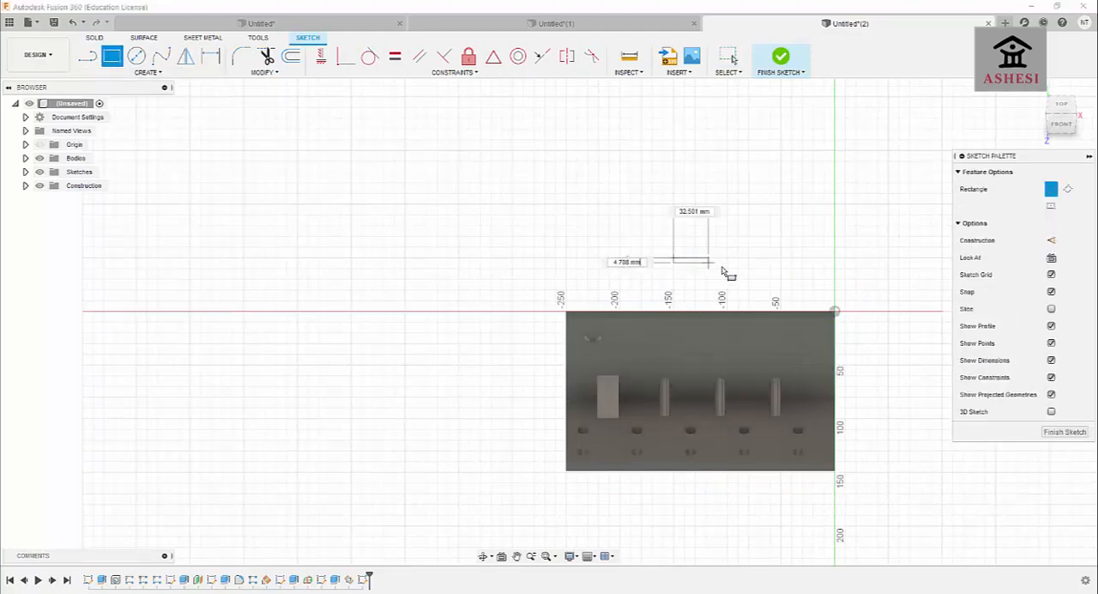
click(706, 536)
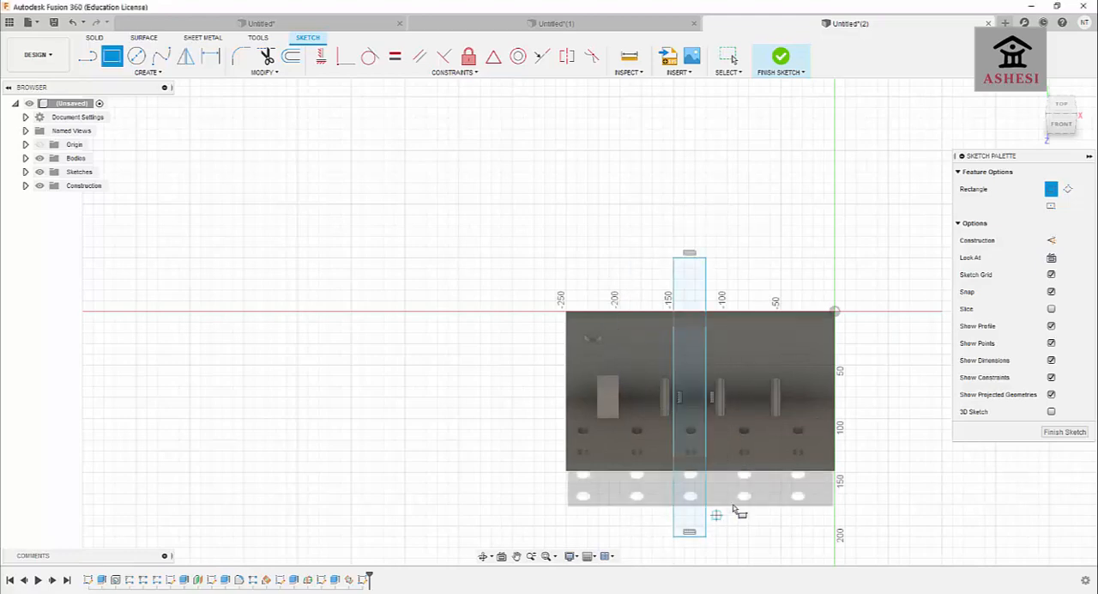
Extrude the long rectangle 10 mm from the slanted plane, joining it to the bracket body.
key(e)
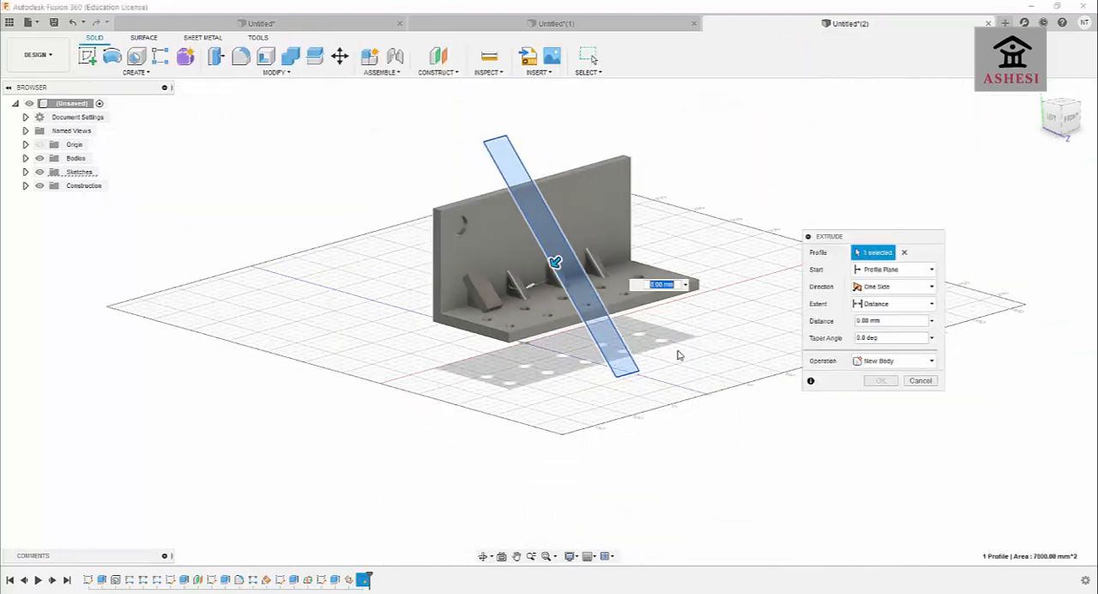
text(10)
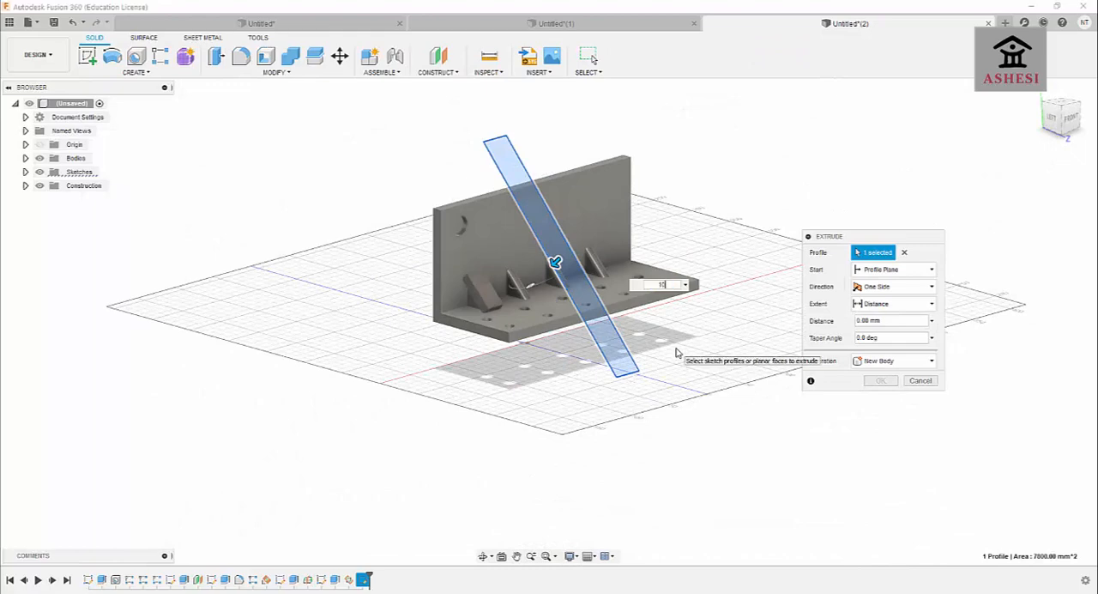
click(888, 360)
click(883, 383)
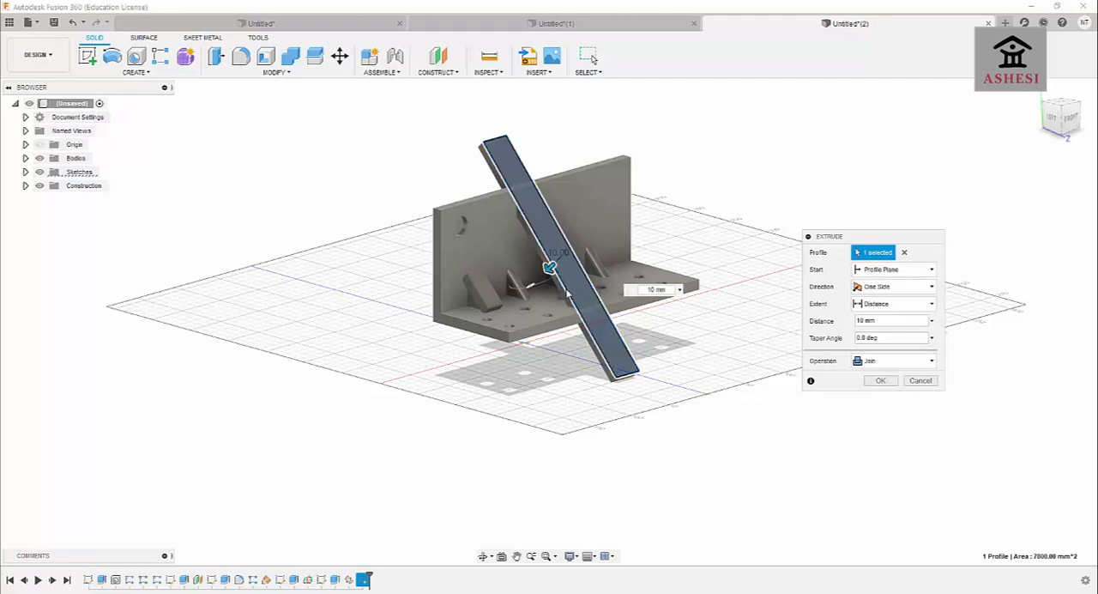
key(Return)
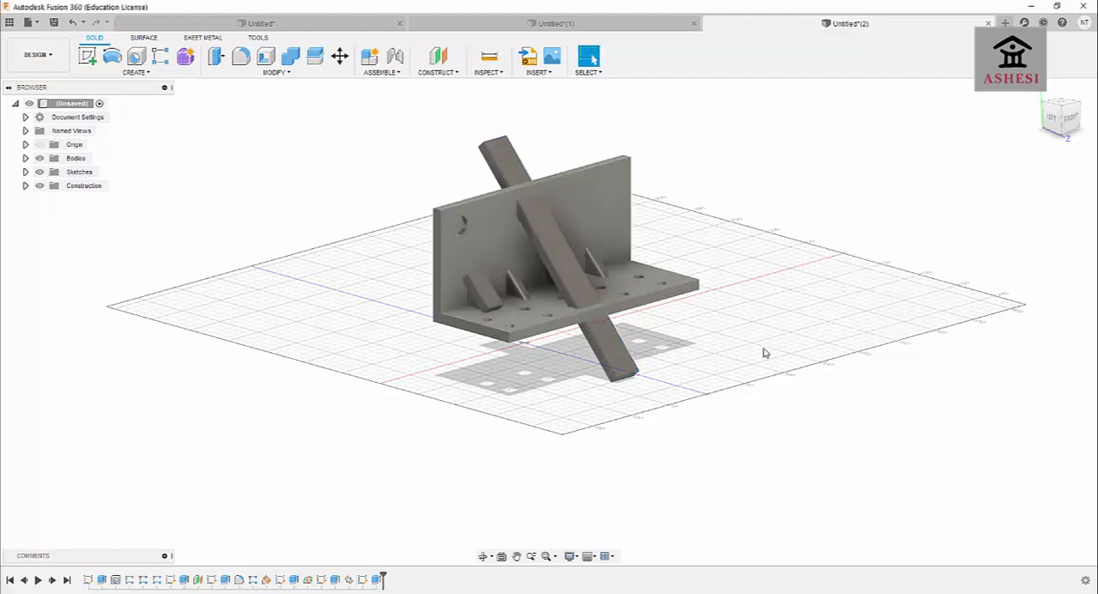
click(483, 556)
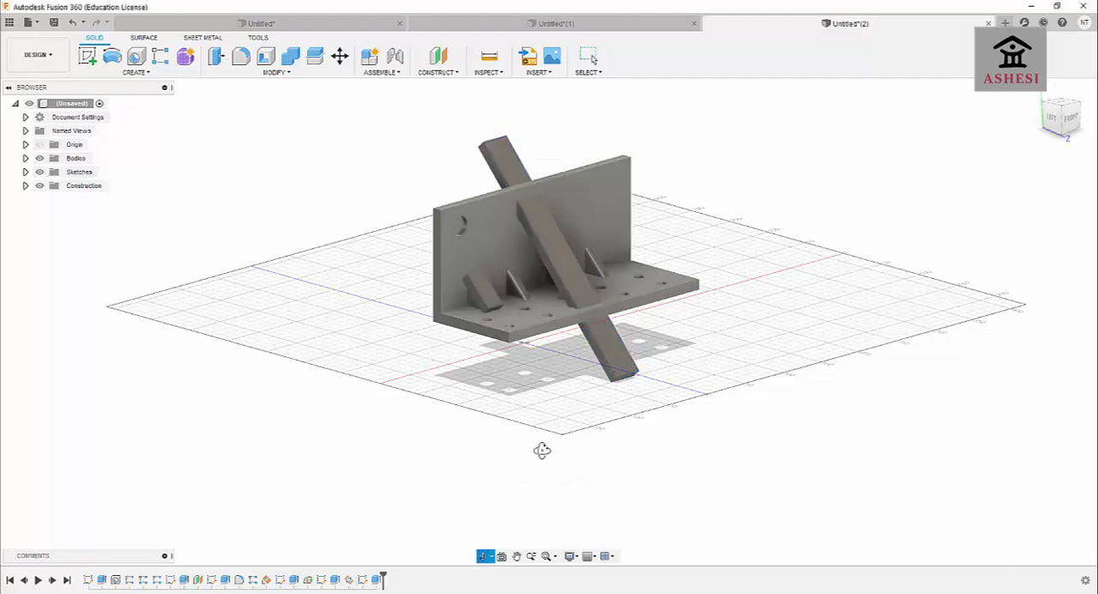
drag(541, 449, 600, 455)
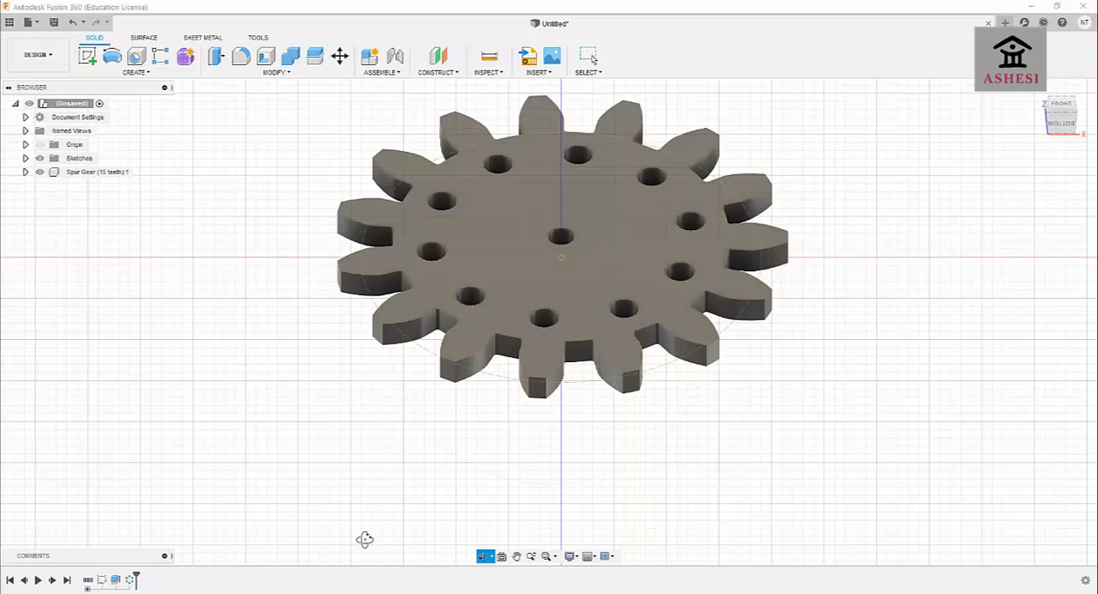
Create a new empty design and open the Scripts and Add-Ins manager.
click(484, 557)
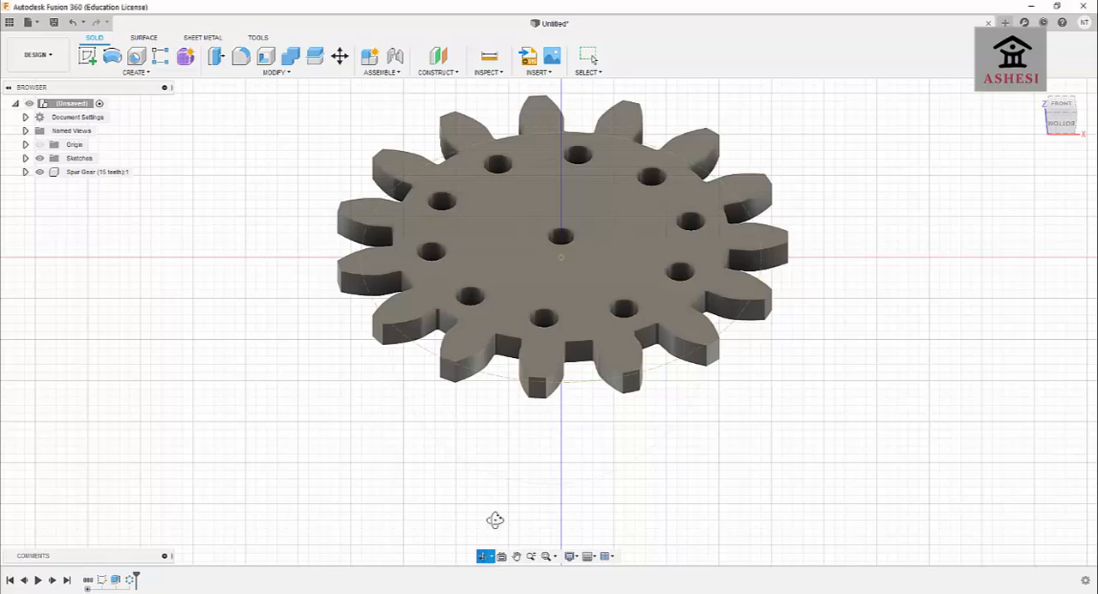
drag(510, 486, 534, 385)
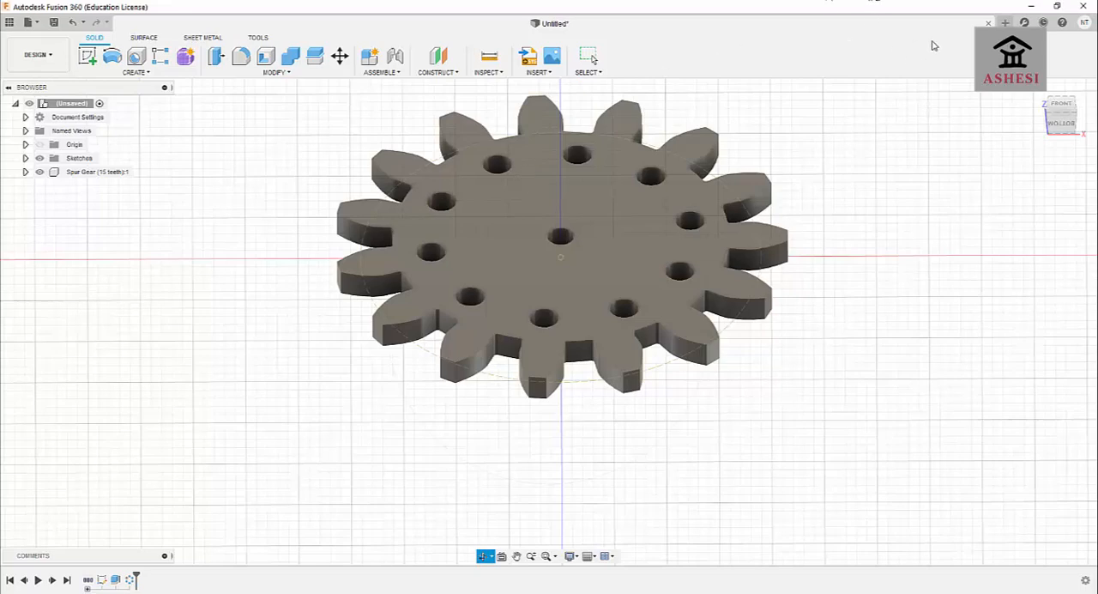
click(1006, 22)
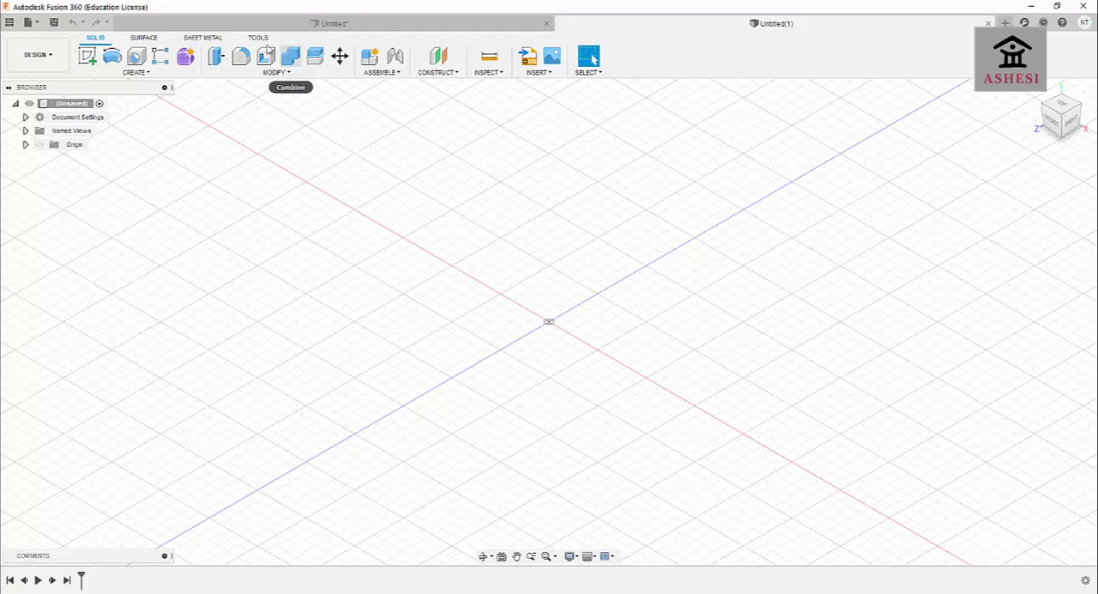
click(258, 38)
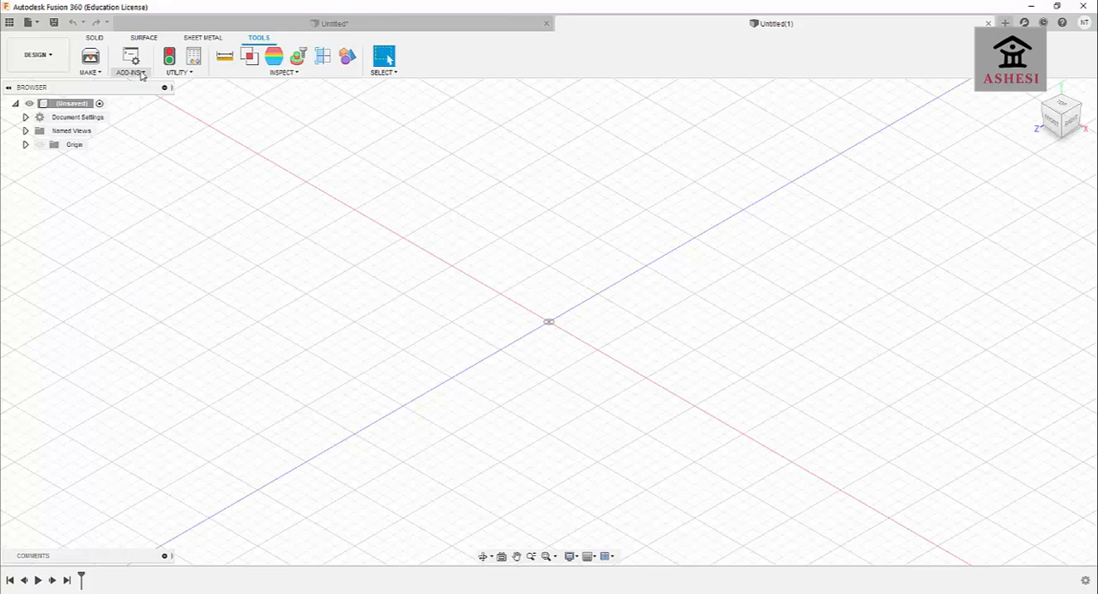
click(141, 74)
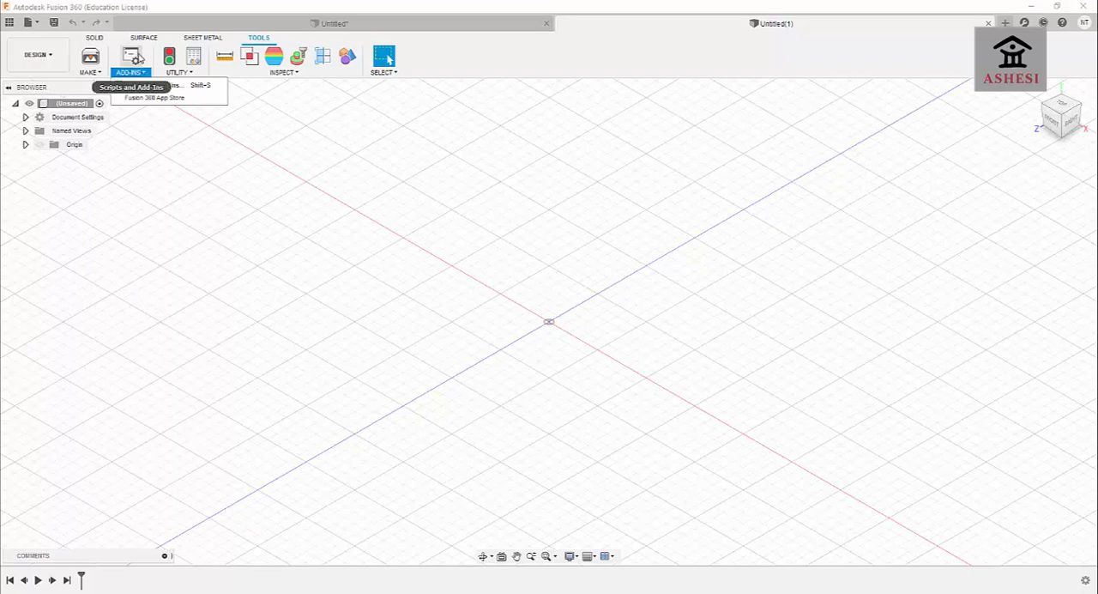
click(135, 73)
click(134, 74)
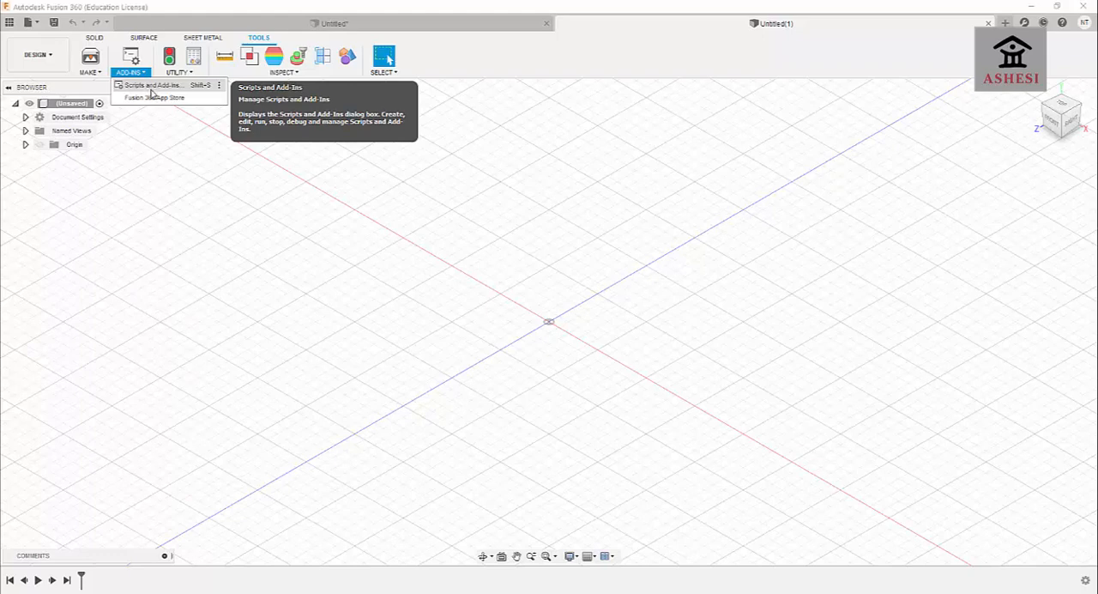
click(152, 89)
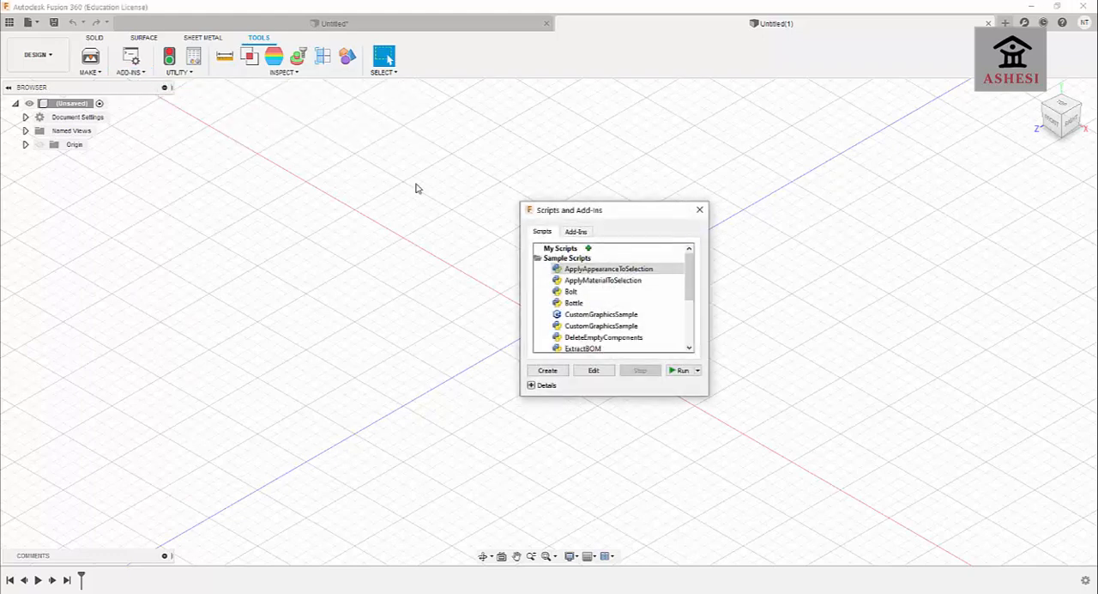
Run the Python version of the SpurGear sample script.
drag(613, 211, 517, 141)
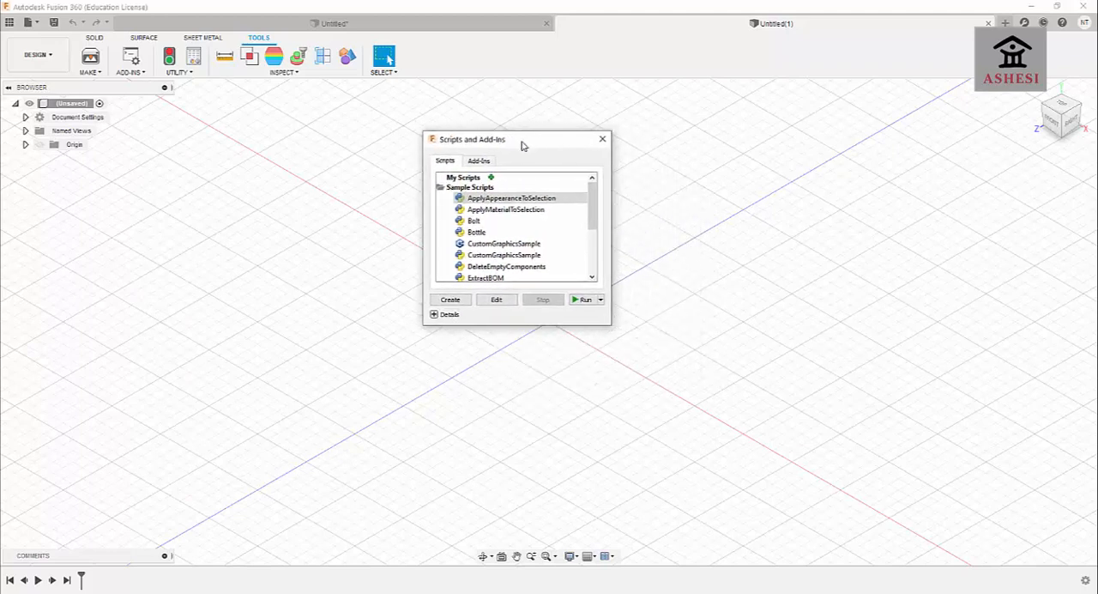
mouse_move(592, 198)
mouse_down()
mouse_move(592, 222)
mouse_move(586, 182)
mouse_up()
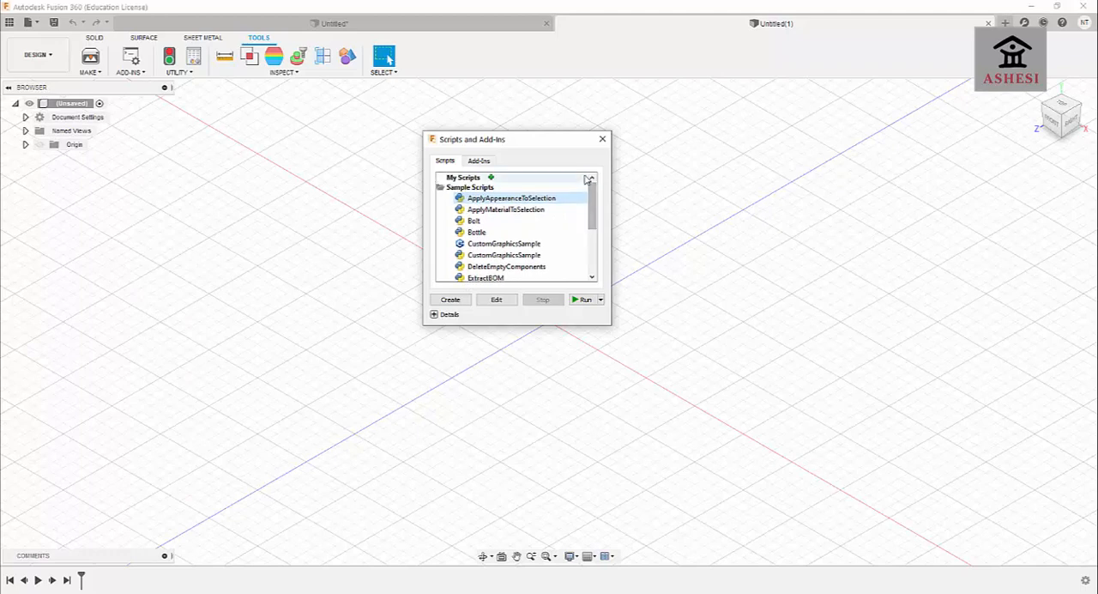
click(493, 233)
click(486, 222)
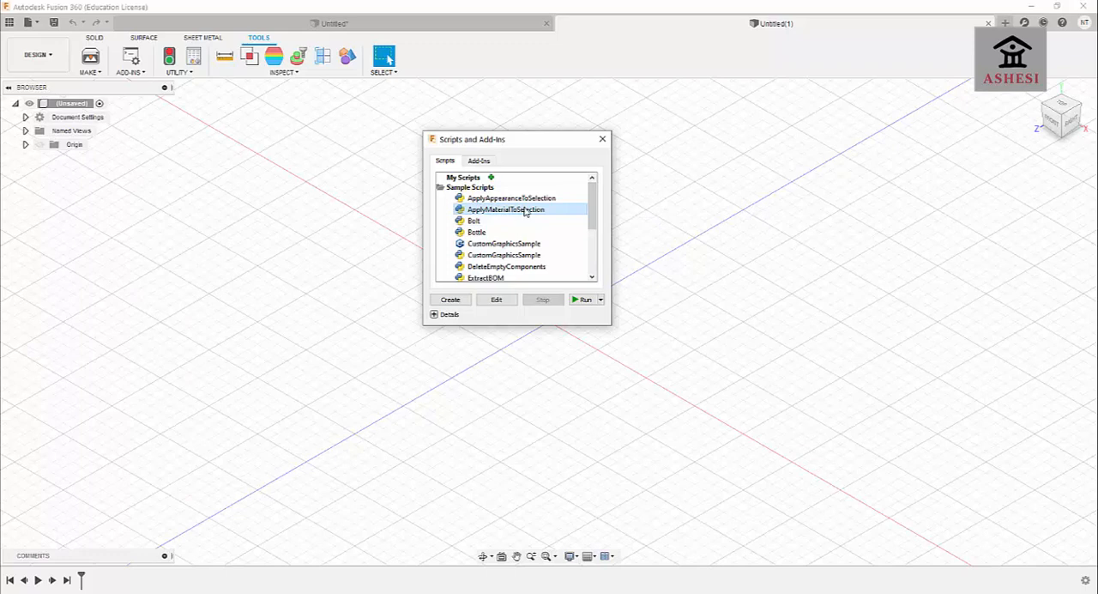
drag(592, 196, 593, 243)
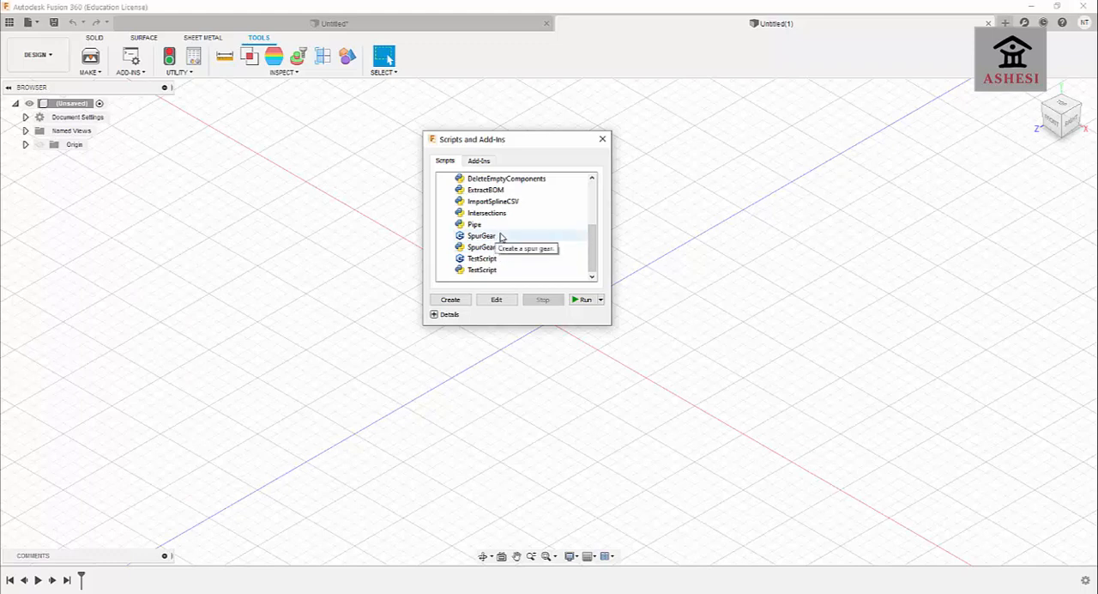
click(489, 236)
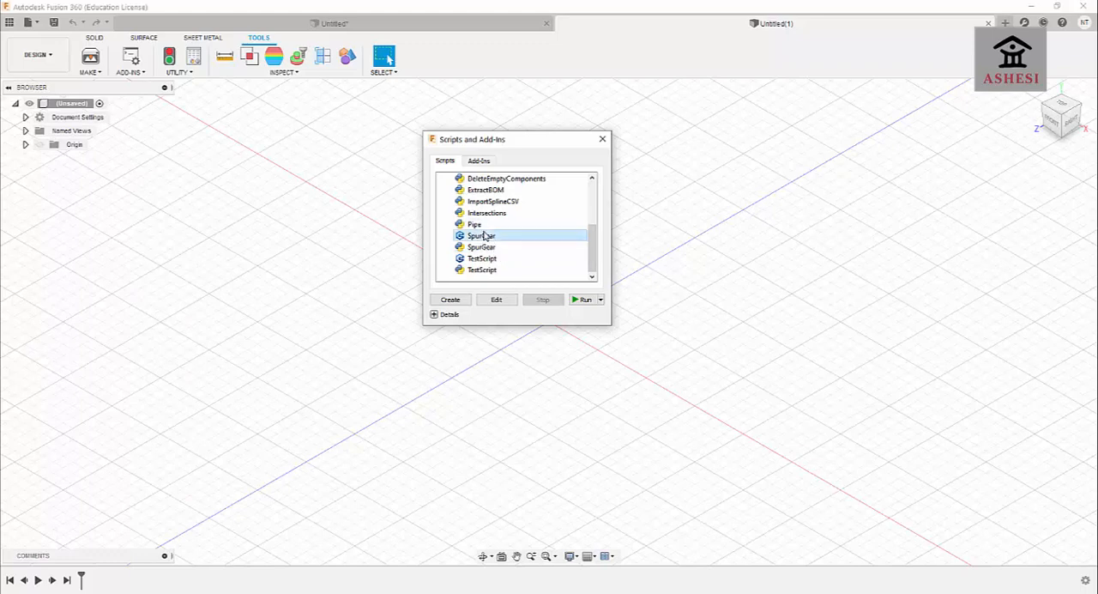
click(487, 247)
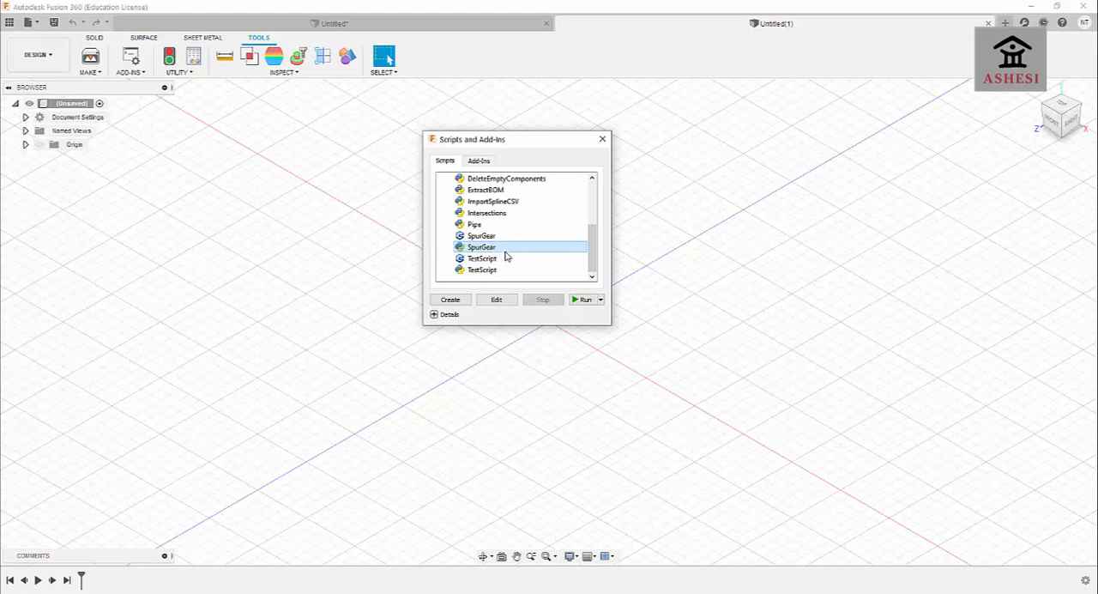
click(582, 299)
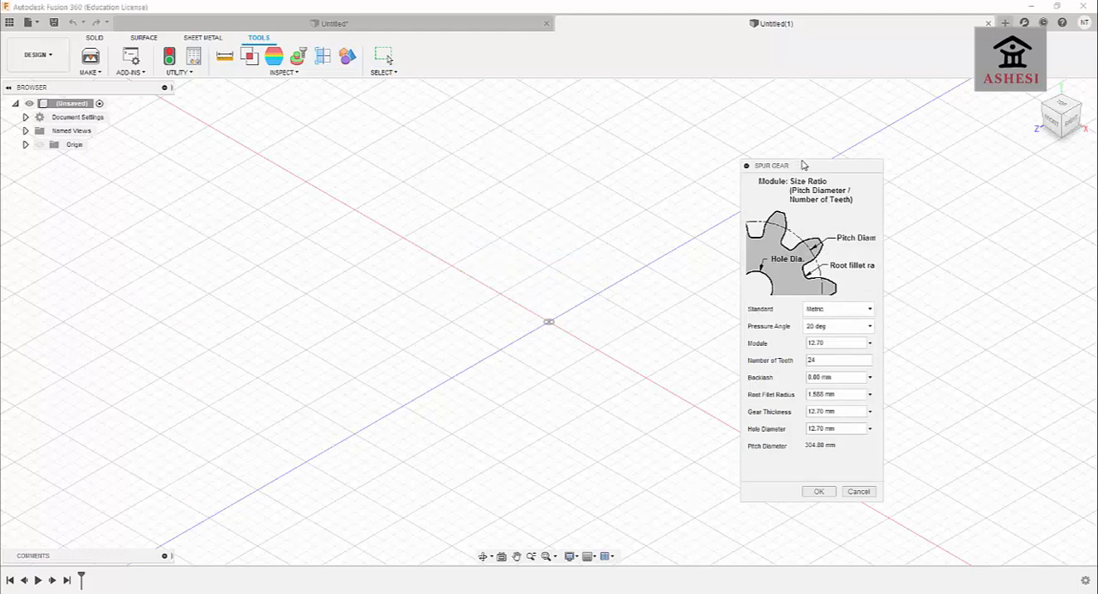
Keep the Metric standard for the spur gear and set its number of teeth to 16.
drag(800, 166, 823, 62)
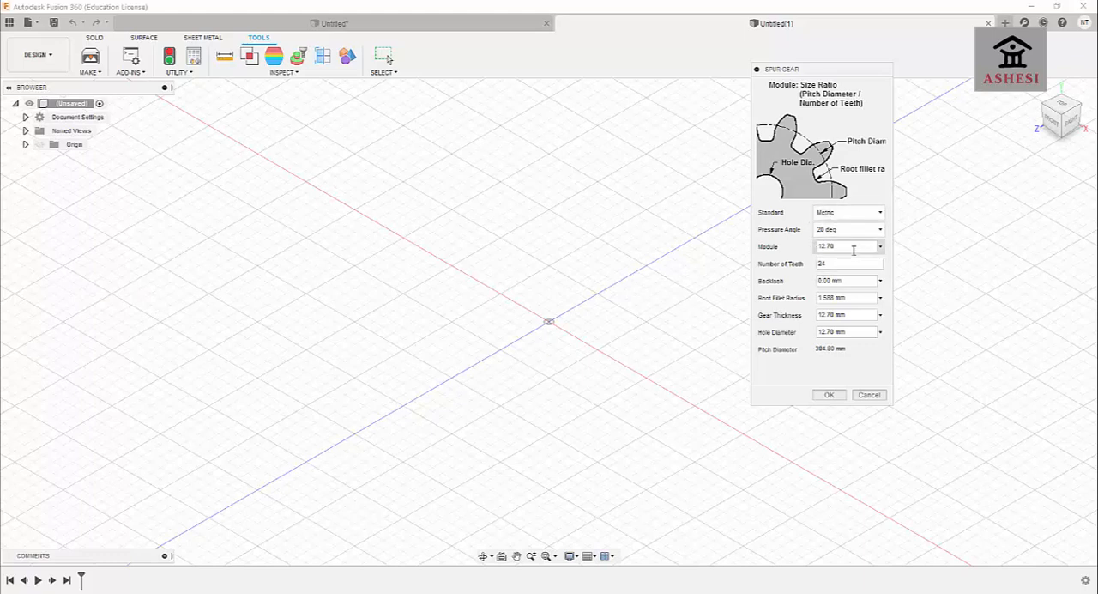
click(851, 215)
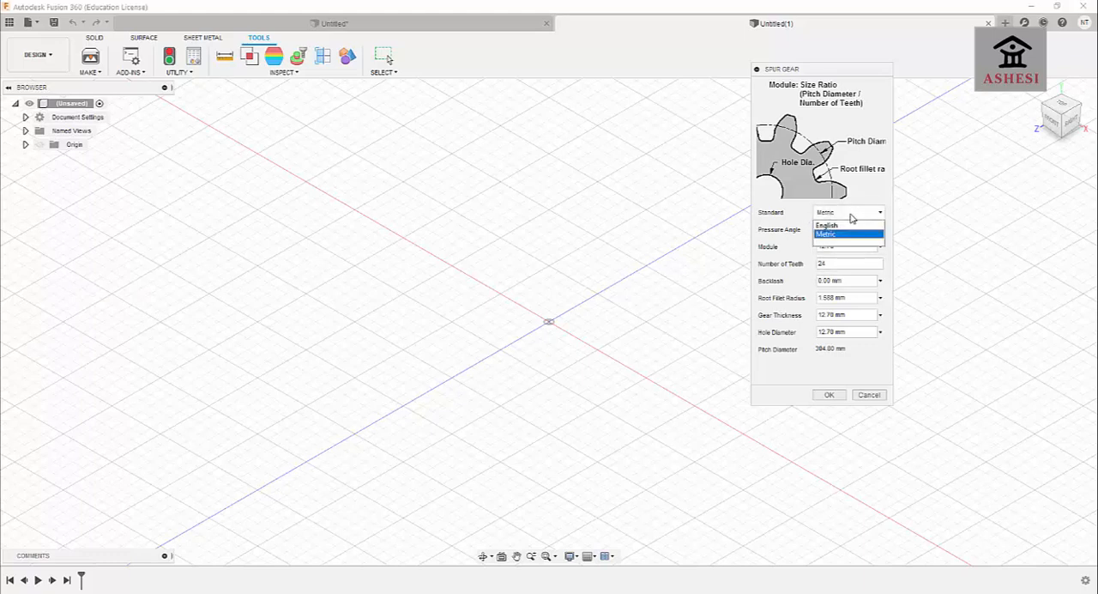
click(851, 216)
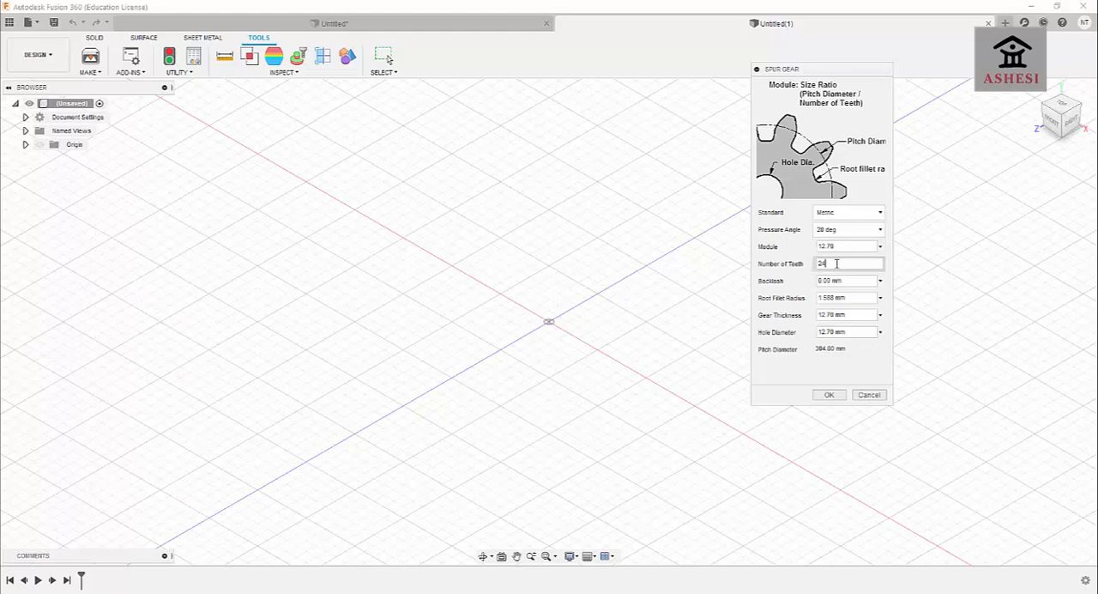
drag(838, 264, 782, 278)
key(BackSpace)
text(1)
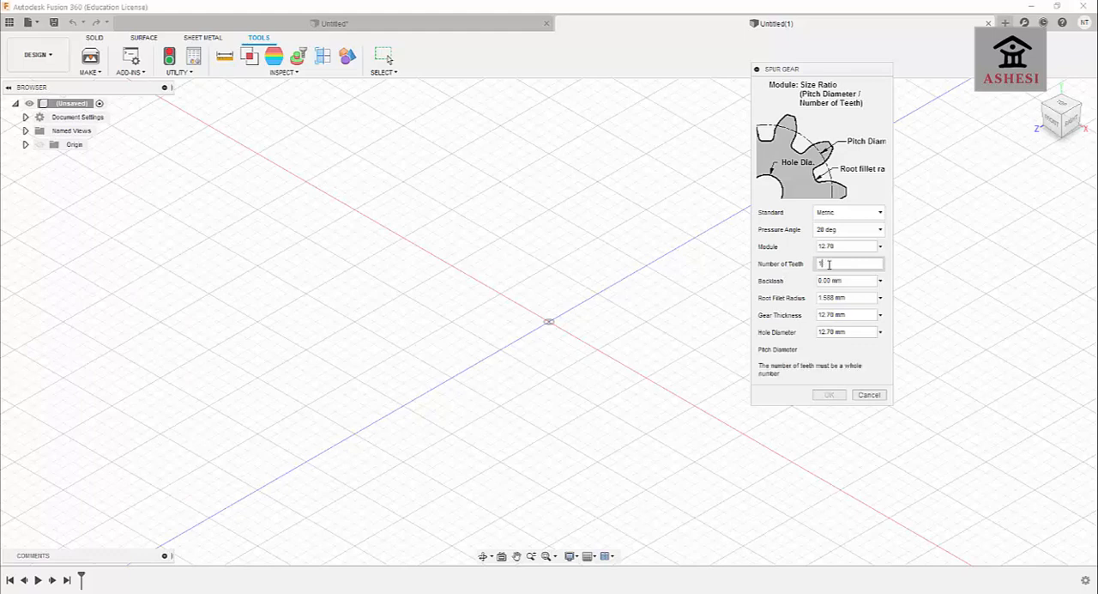
text(6)
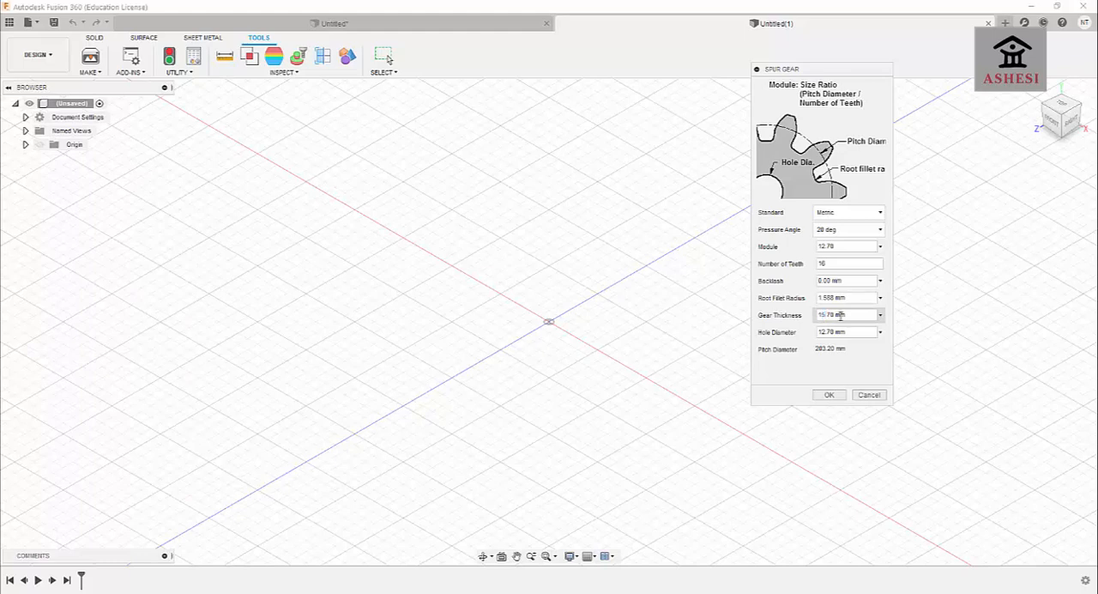
Set the gear thickness to 15 mm, change the hole diameter, and create the spur gear.
key(BackSpace)
click(844, 331)
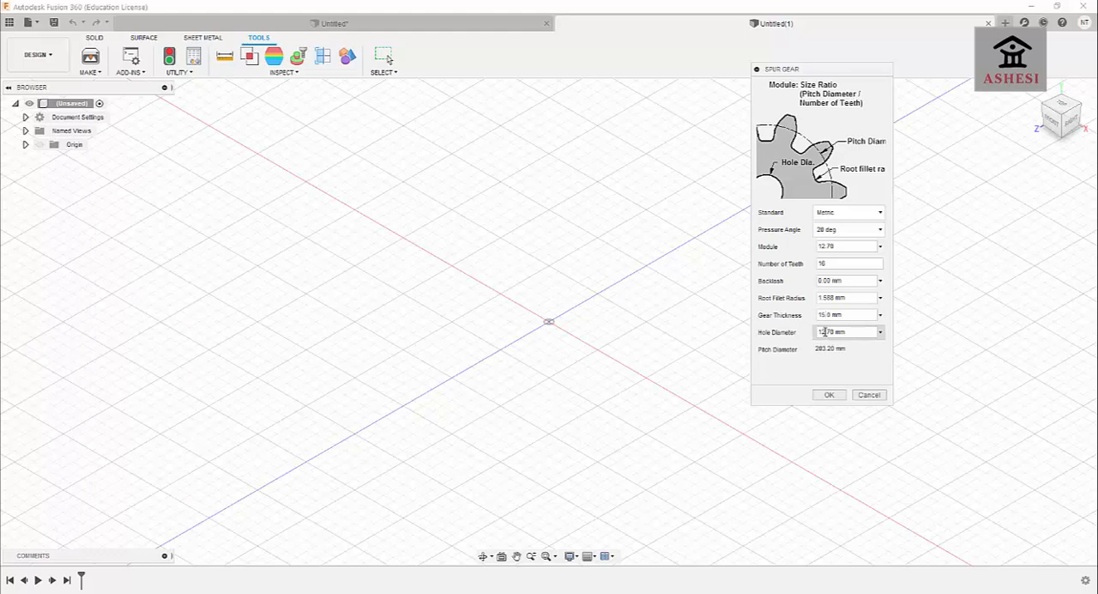
drag(824, 332, 815, 333)
text(5.)
text(0)
click(829, 394)
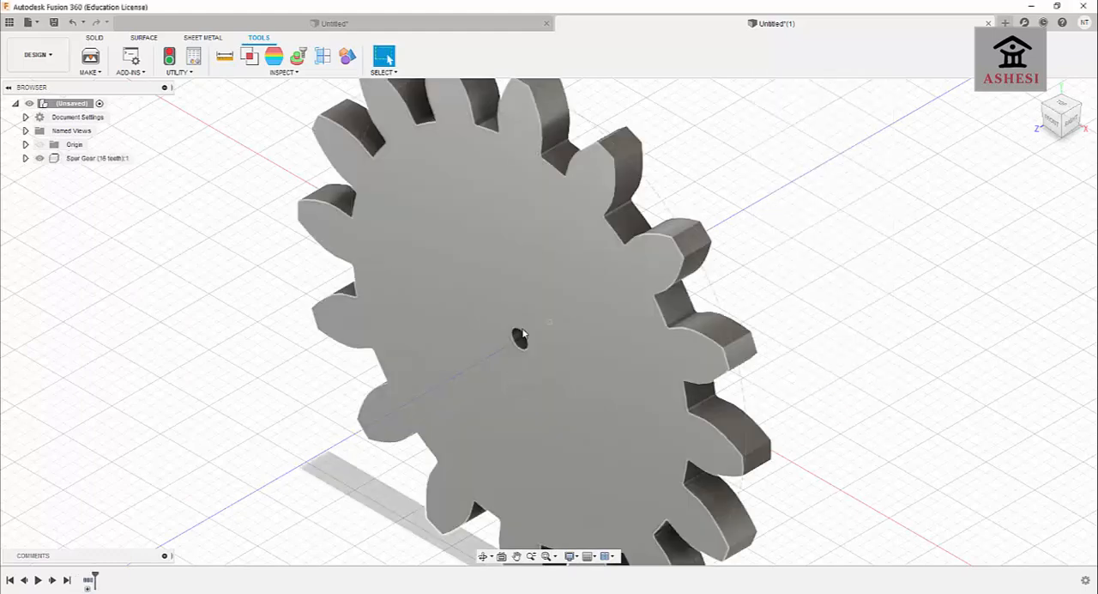
Place a single simple hole on the gear's flat face near the tooth roots and set its diameter to 10 mm.
click(484, 557)
drag(488, 458, 520, 333)
scroll(519, 333, down, 3)
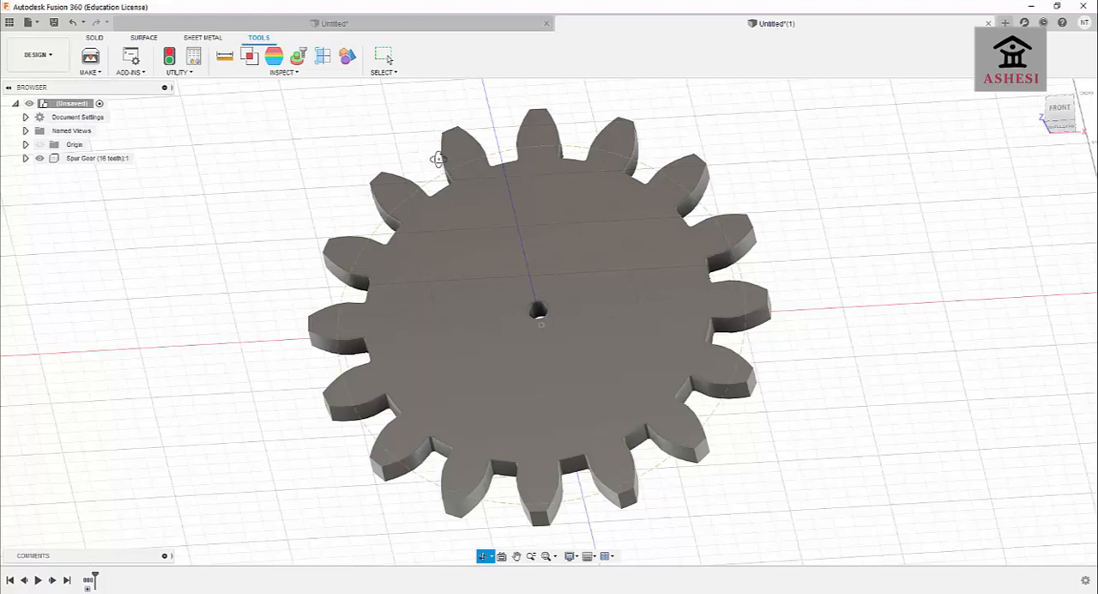
click(100, 38)
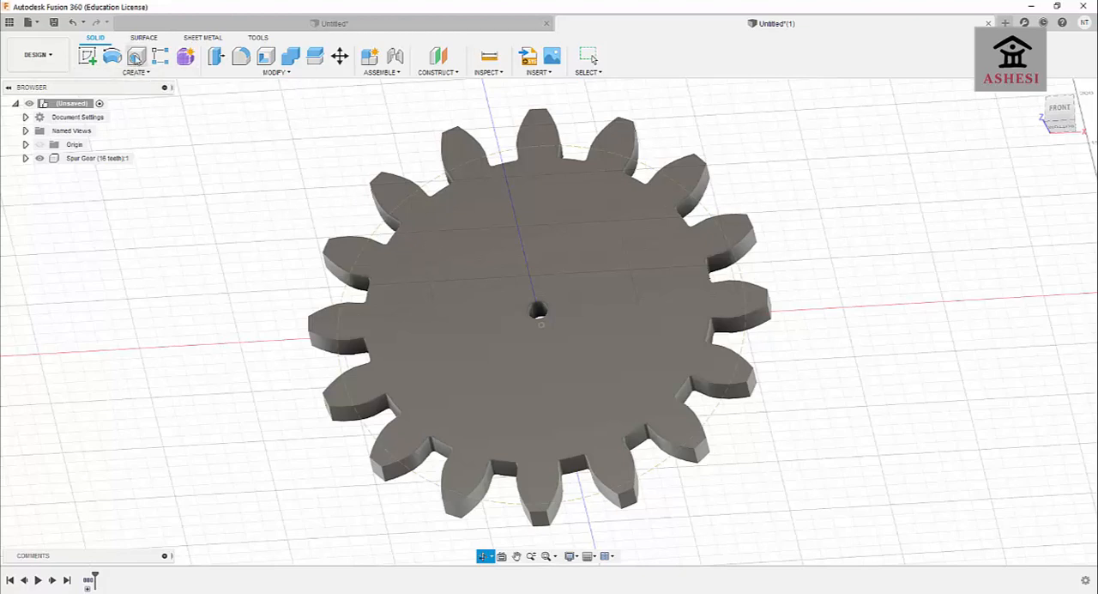
click(136, 57)
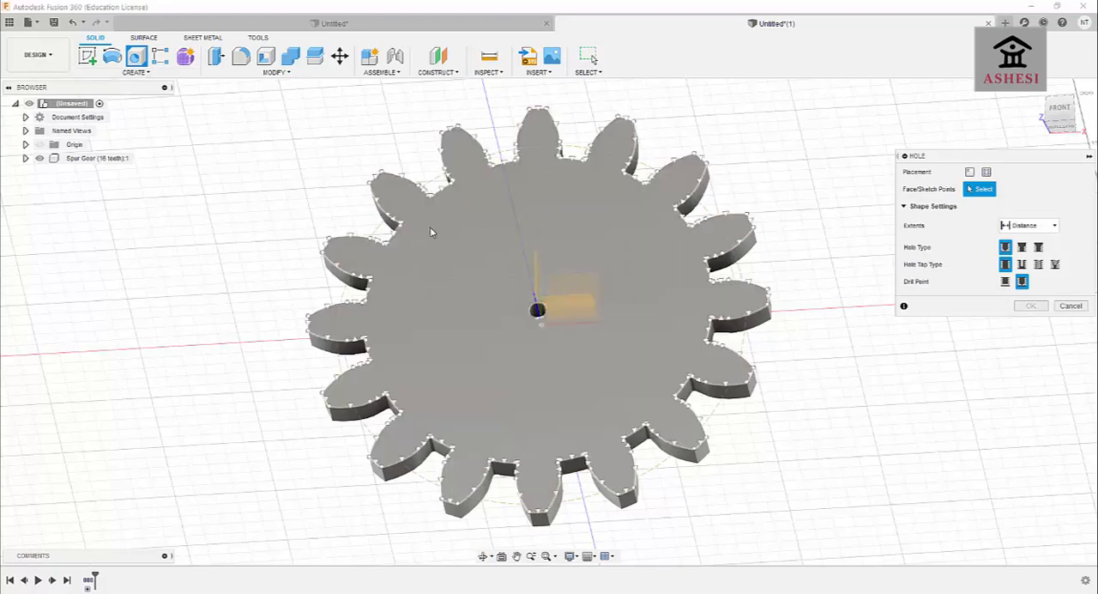
click(432, 226)
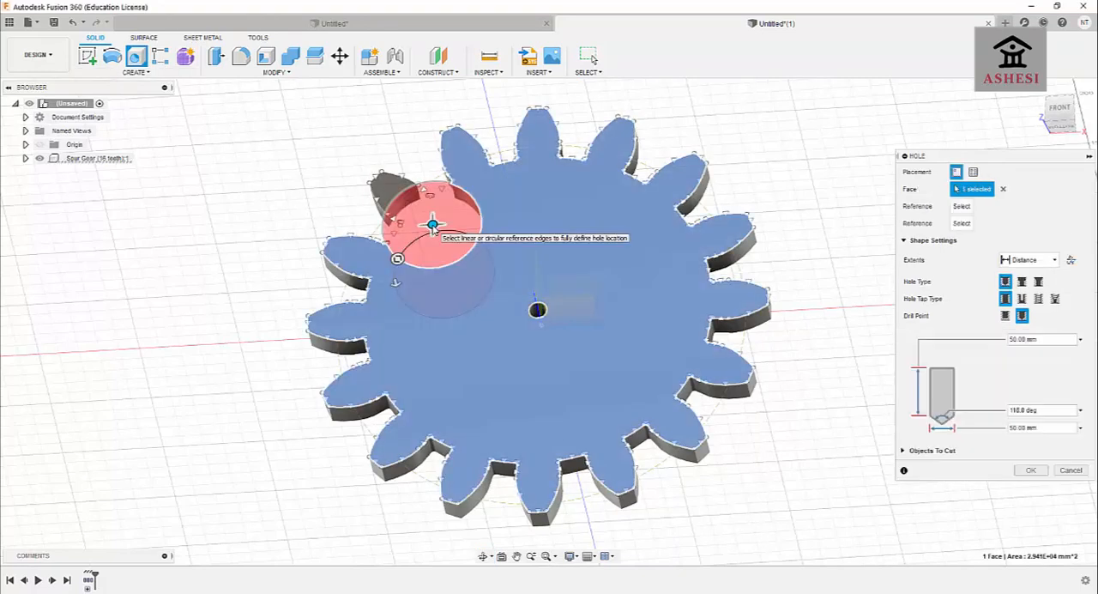
drag(987, 158, 799, 119)
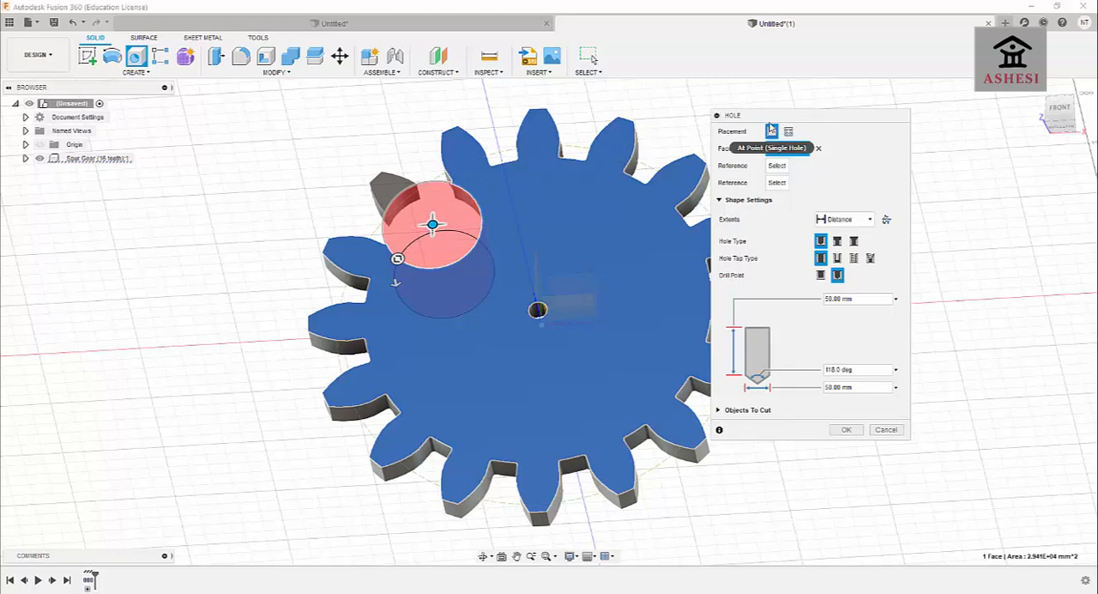
drag(770, 126, 758, 92)
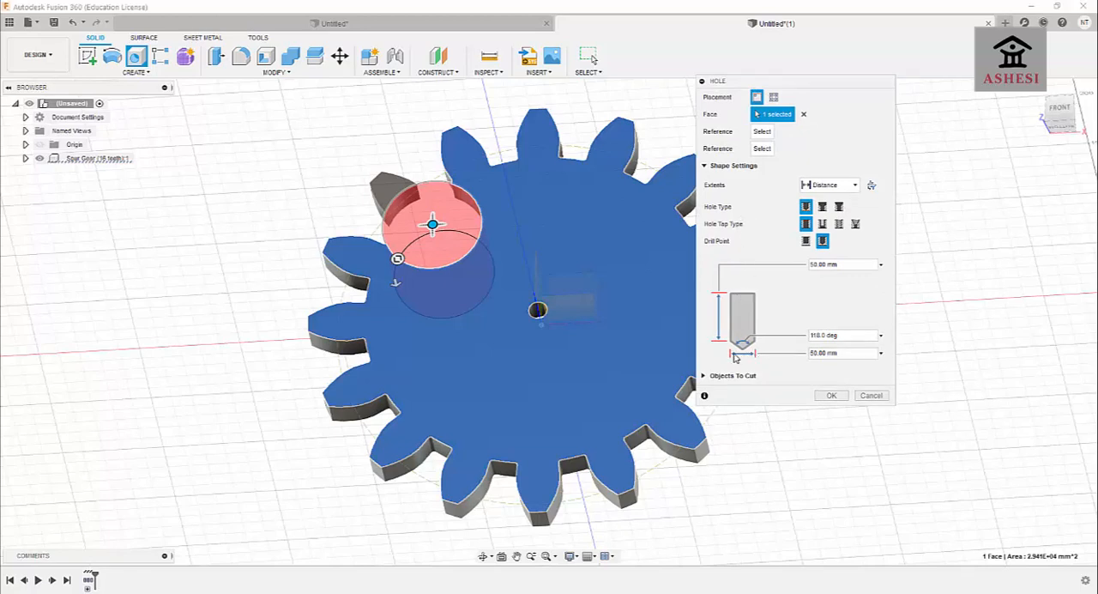
click(812, 352)
text(1)
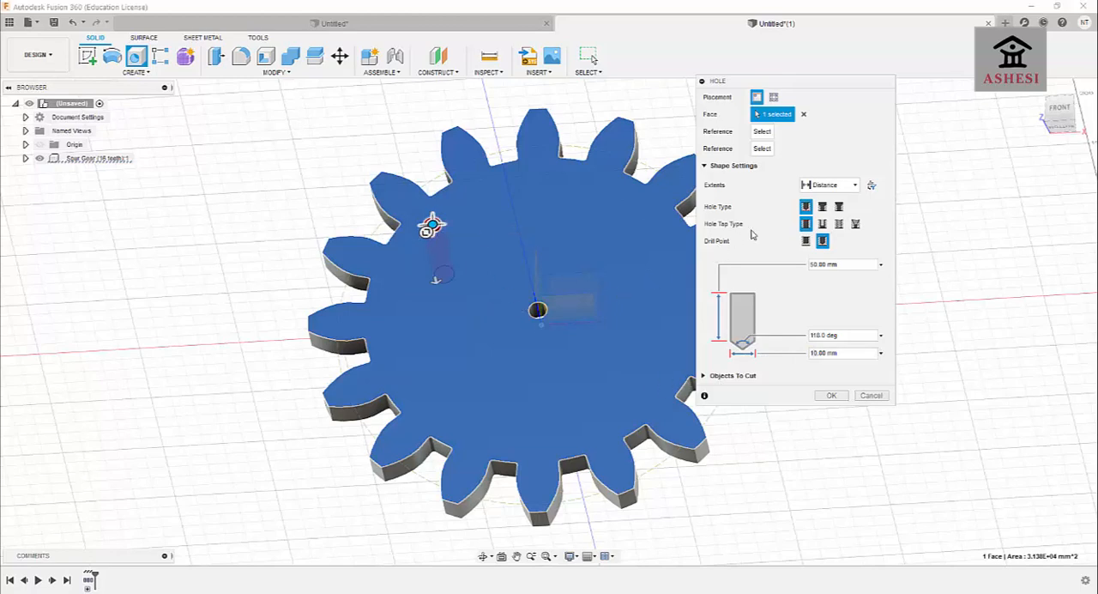
Set the hole's extents to All, shift its position slightly on the gear face, and create it.
click(845, 187)
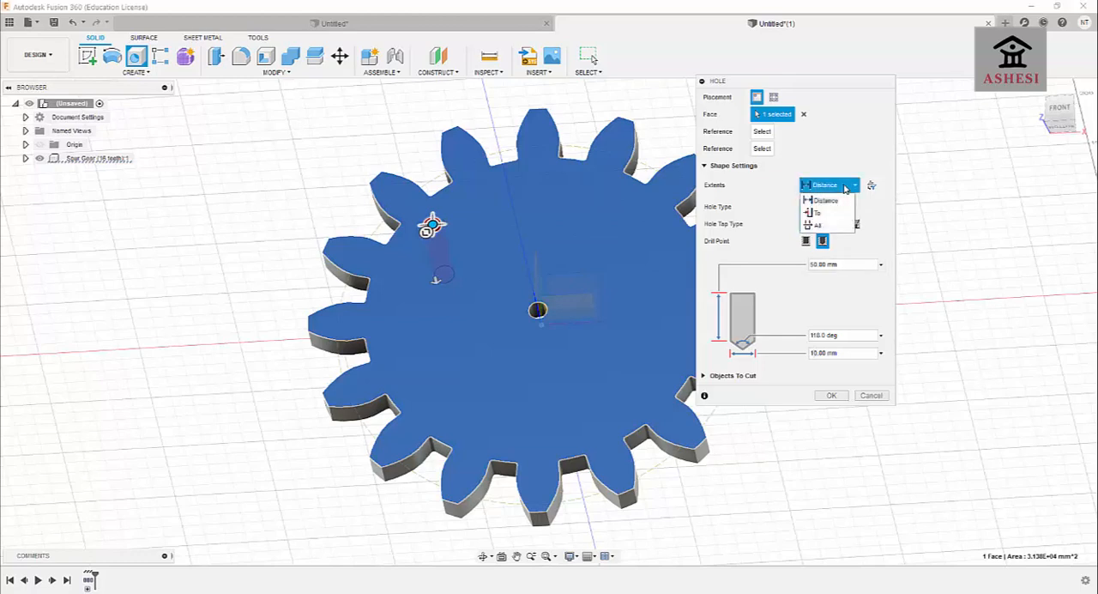
click(825, 226)
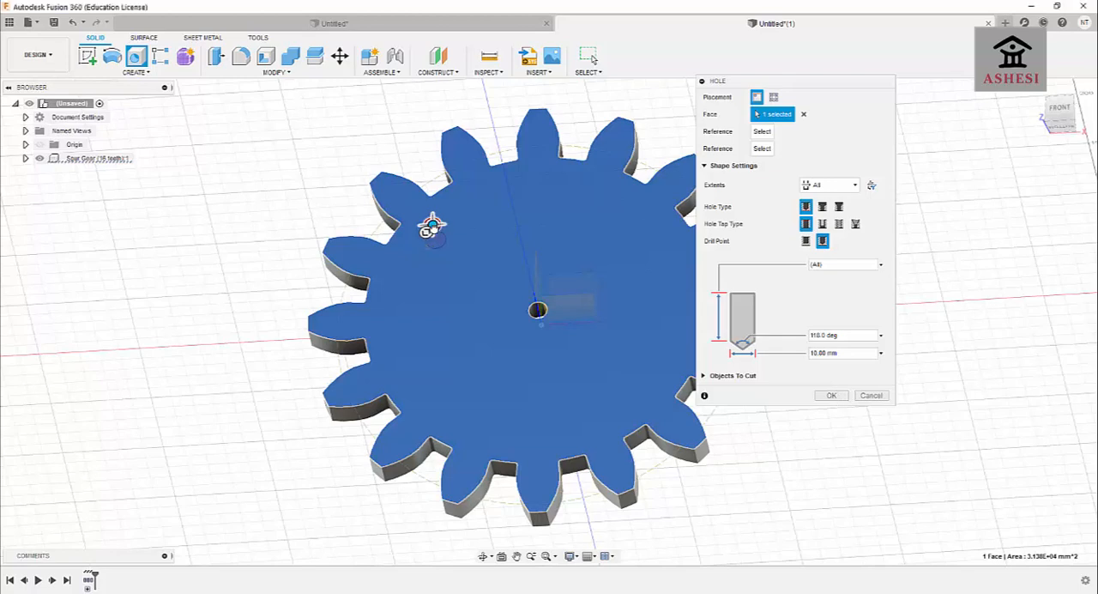
drag(435, 227, 433, 228)
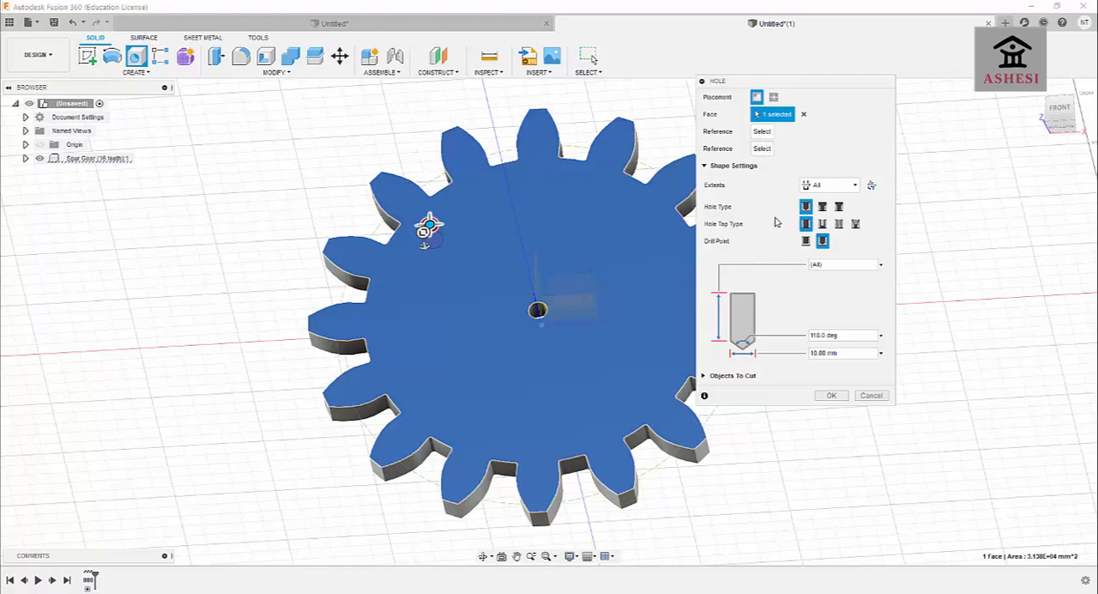
click(830, 396)
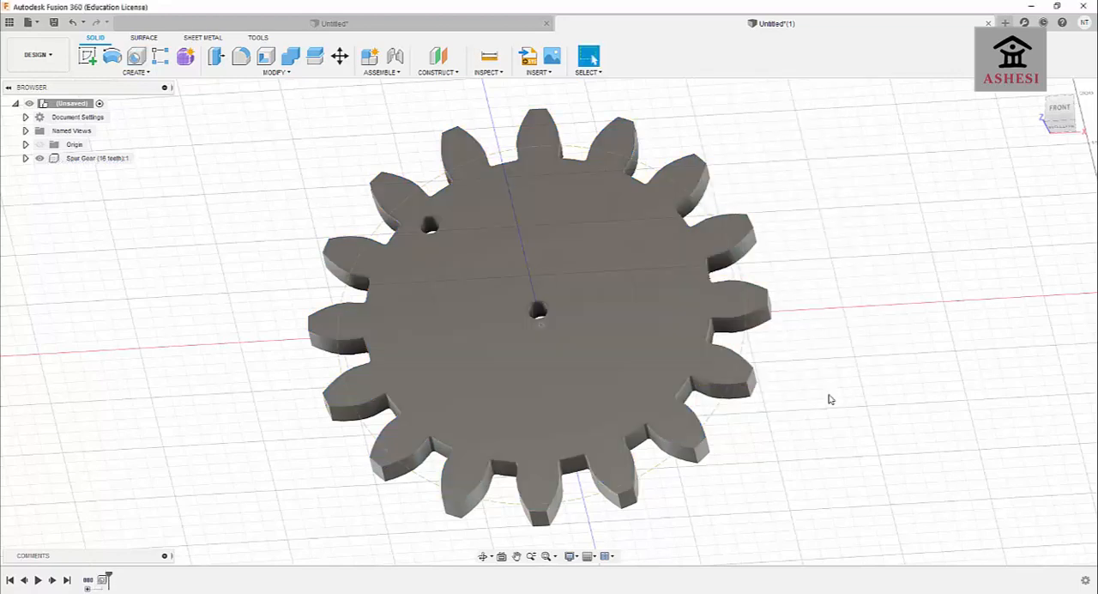
Start a circular pattern of type Features and select the through hole near the gear's tooth roots as its object.
click(482, 556)
mouse_move(346, 483)
mouse_down()
mouse_move(351, 460)
mouse_move(396, 492)
mouse_move(363, 468)
mouse_move(351, 490)
mouse_up()
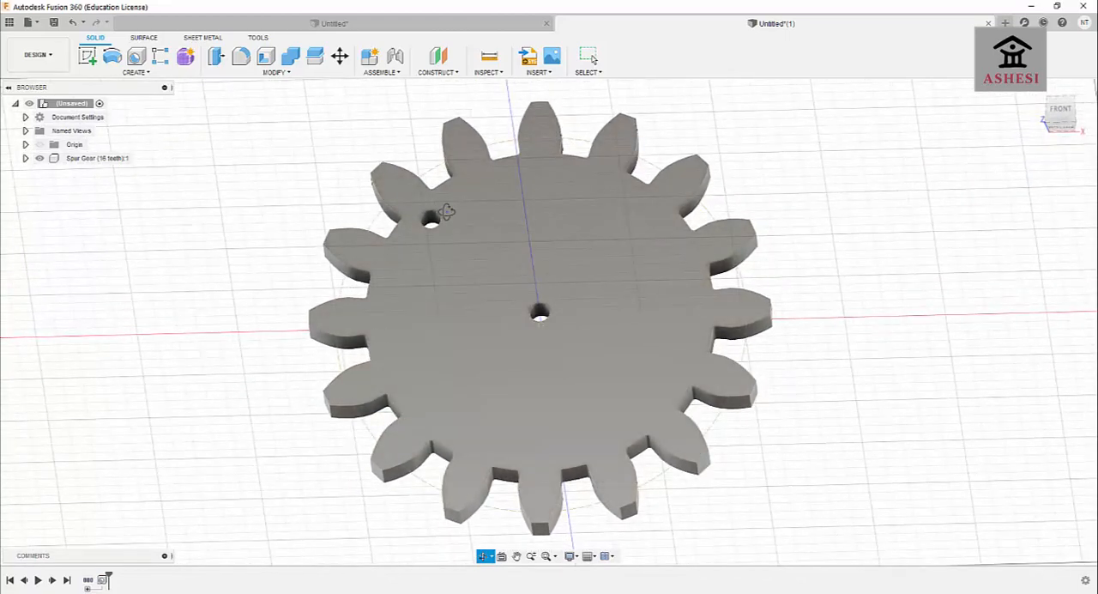
click(151, 74)
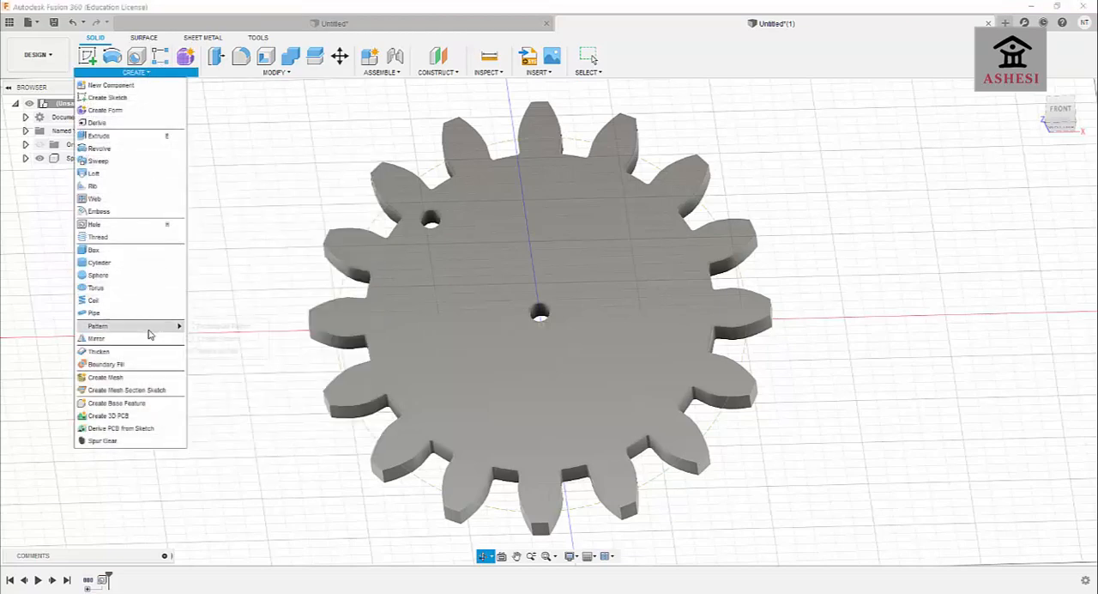
mouse_move(149, 329)
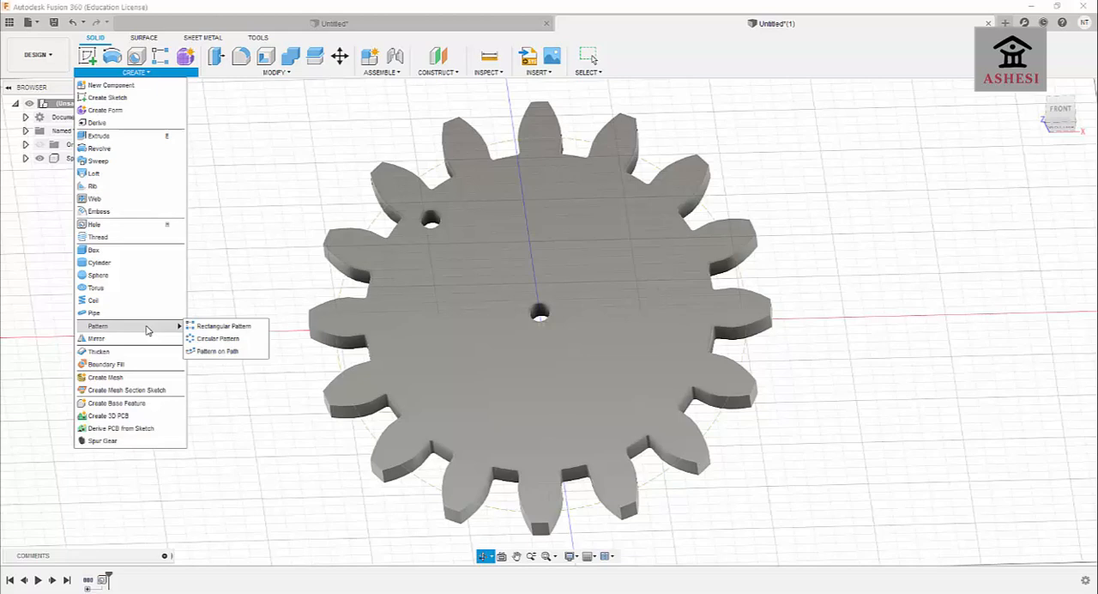
click(207, 338)
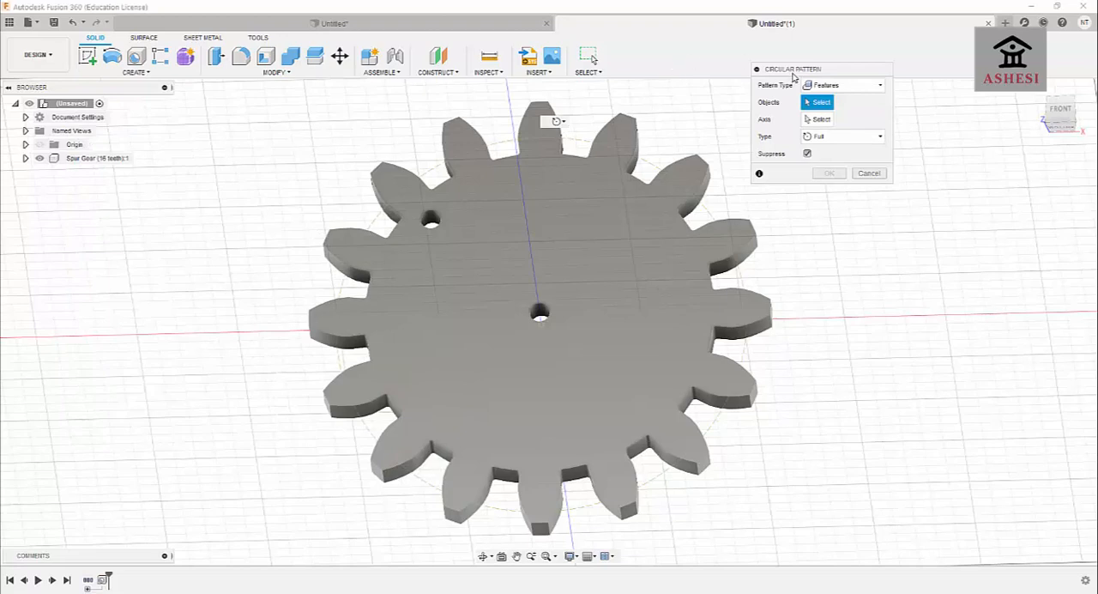
drag(795, 72, 820, 148)
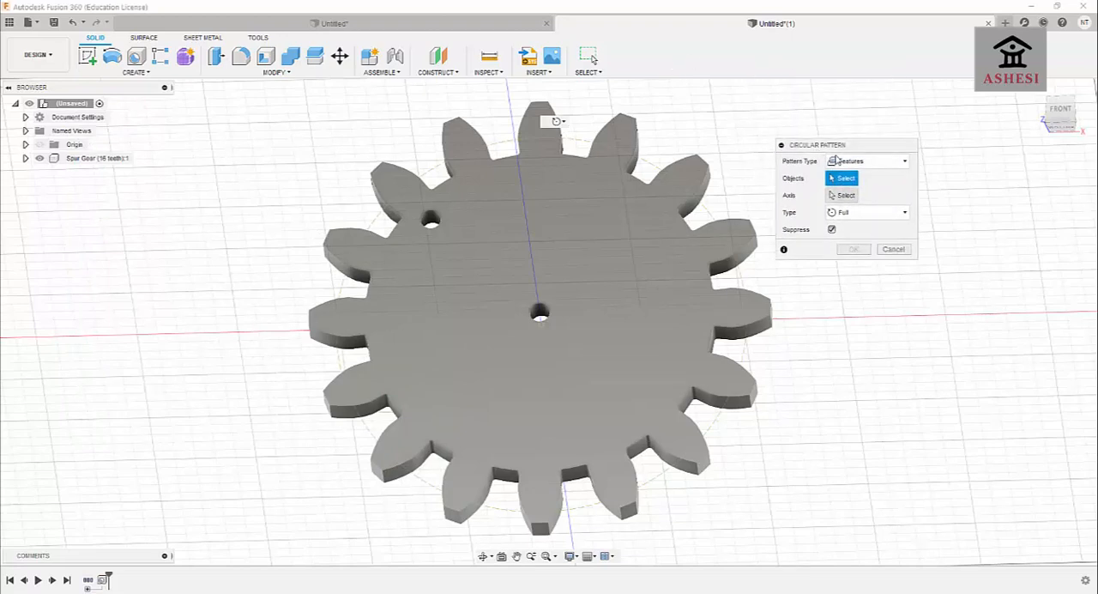
click(840, 160)
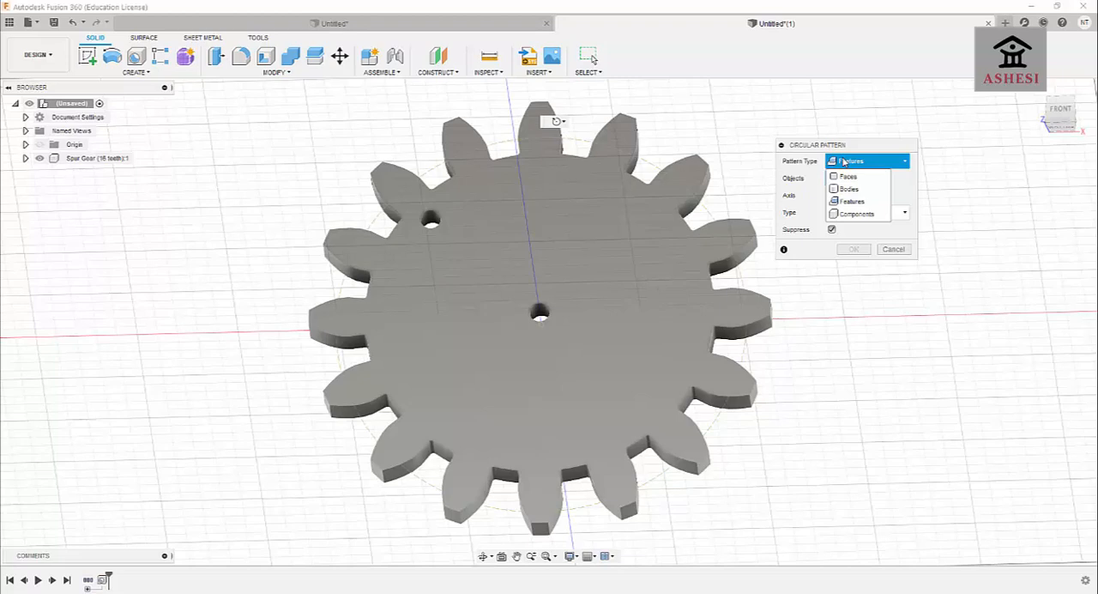
click(845, 162)
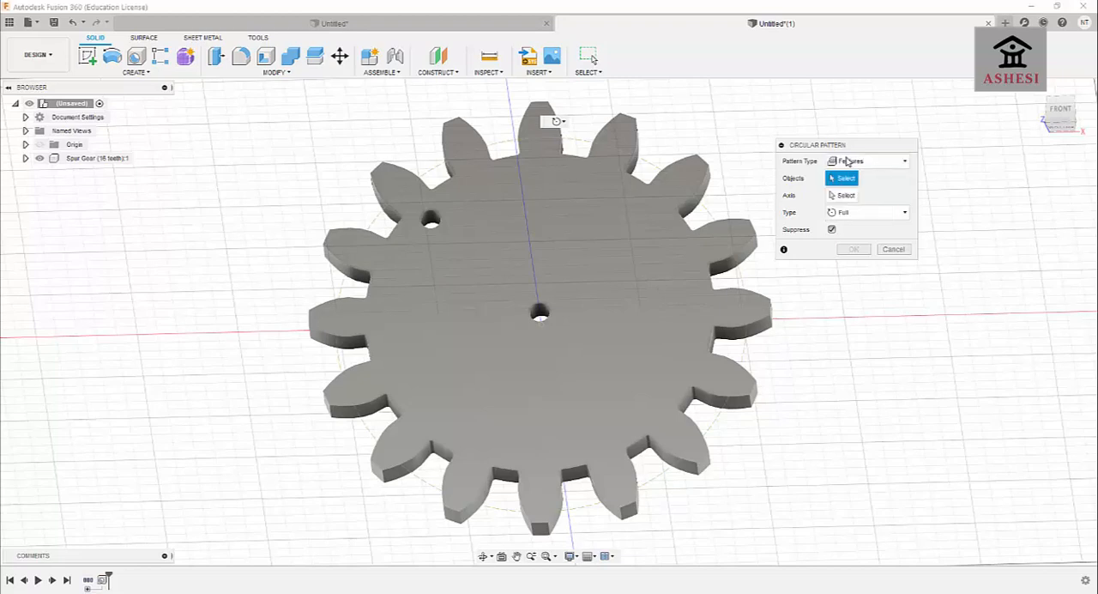
click(847, 161)
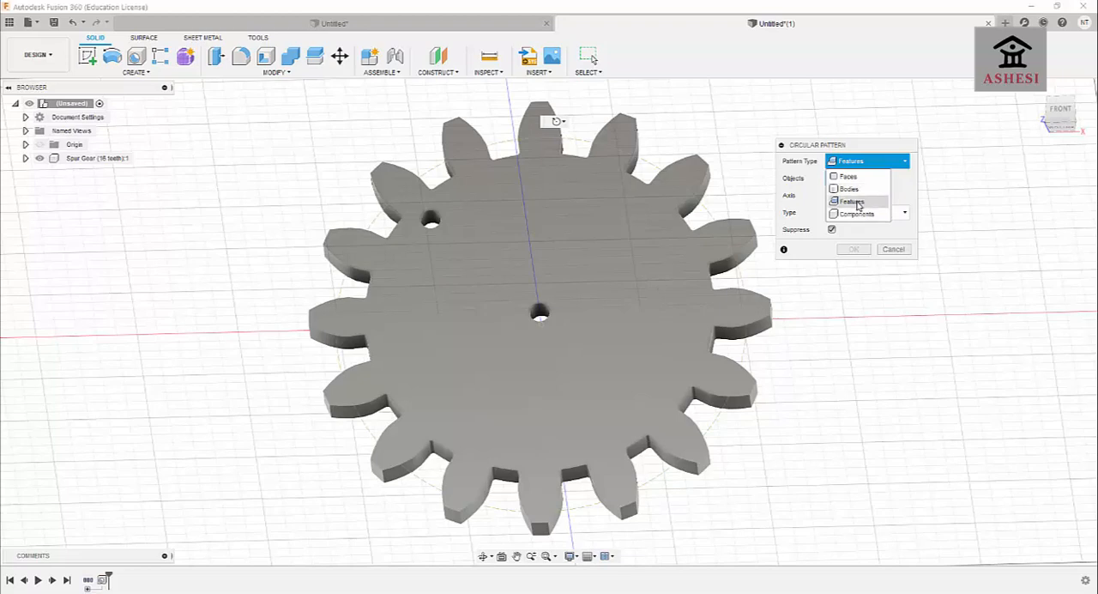
click(858, 202)
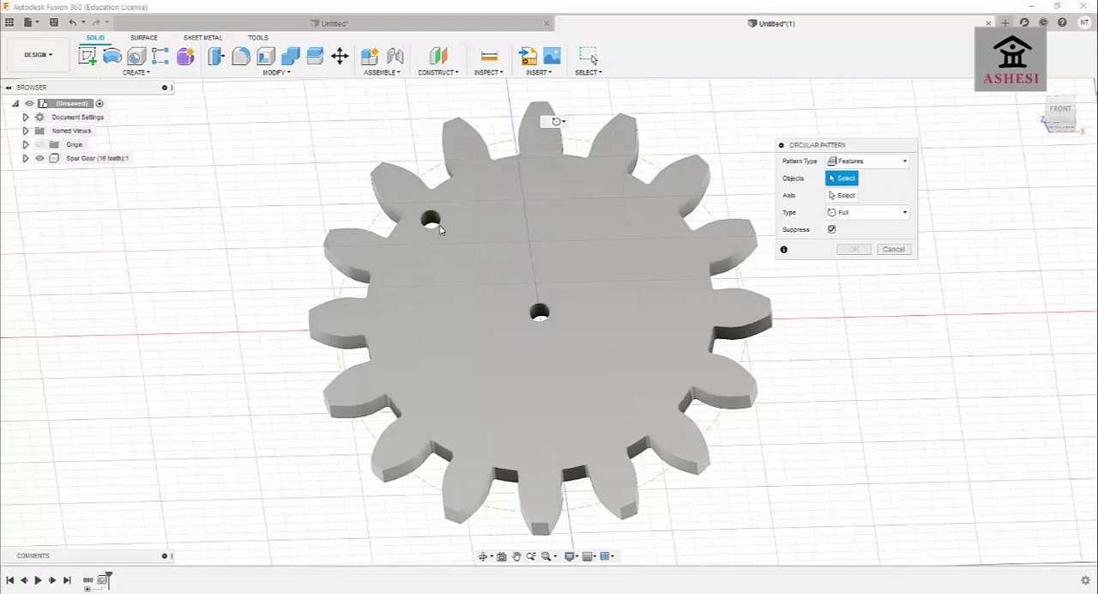
click(432, 223)
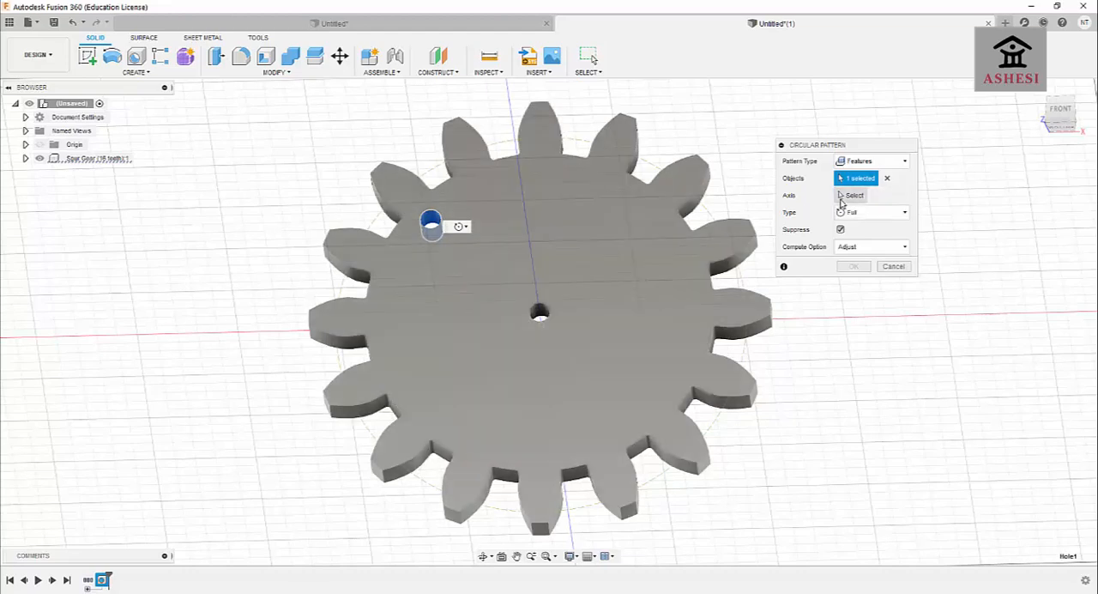
Use the gear's centre hole as the pattern axis, set the quantity to 10, and create the full circular pattern.
click(846, 196)
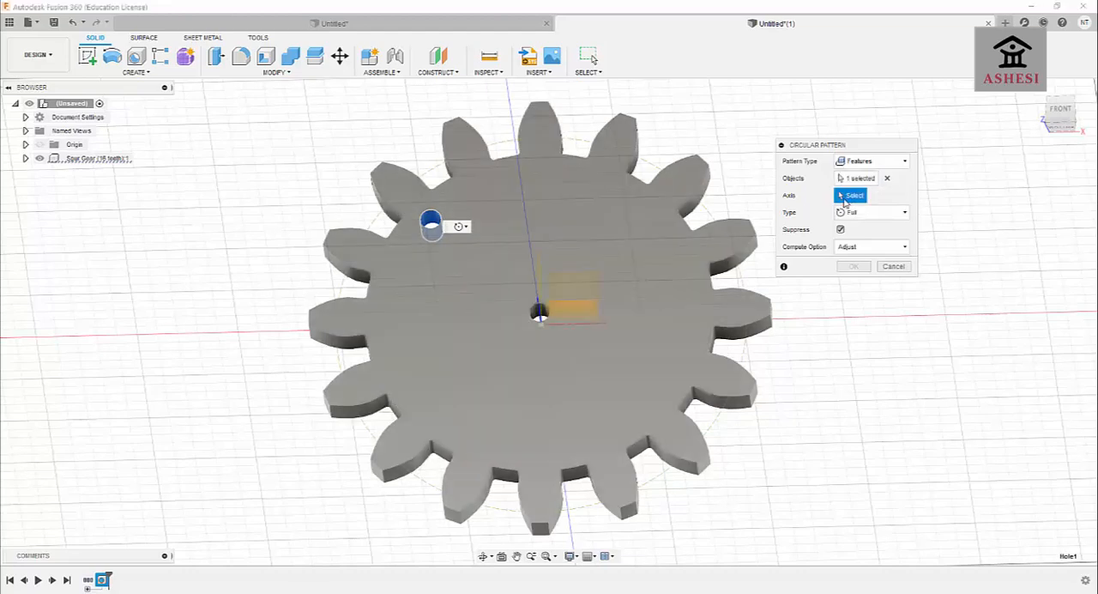
click(541, 310)
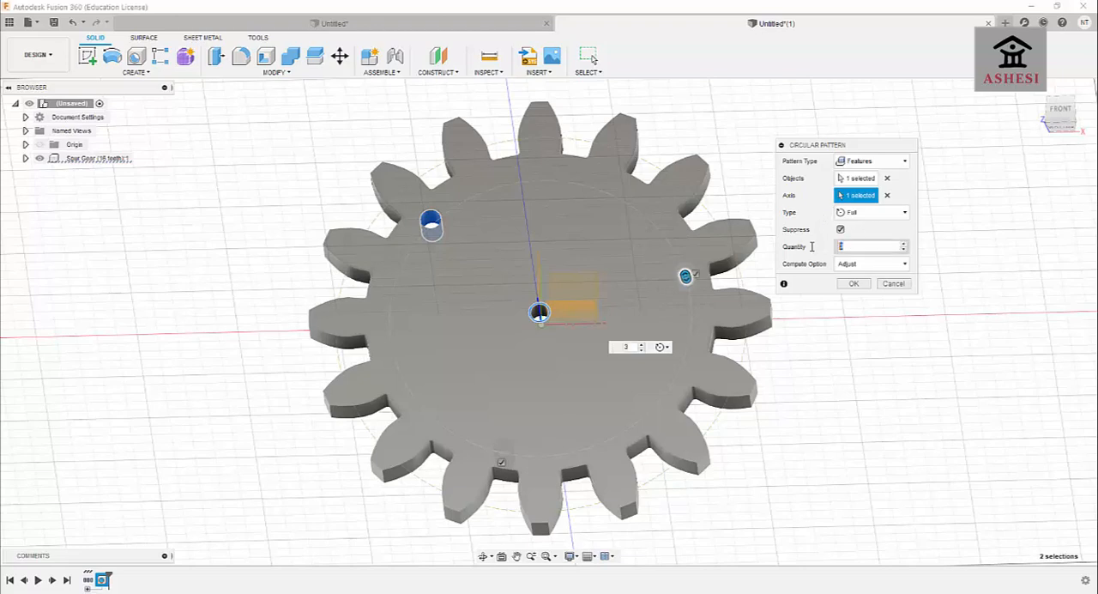
drag(841, 245, 812, 247)
text(10)
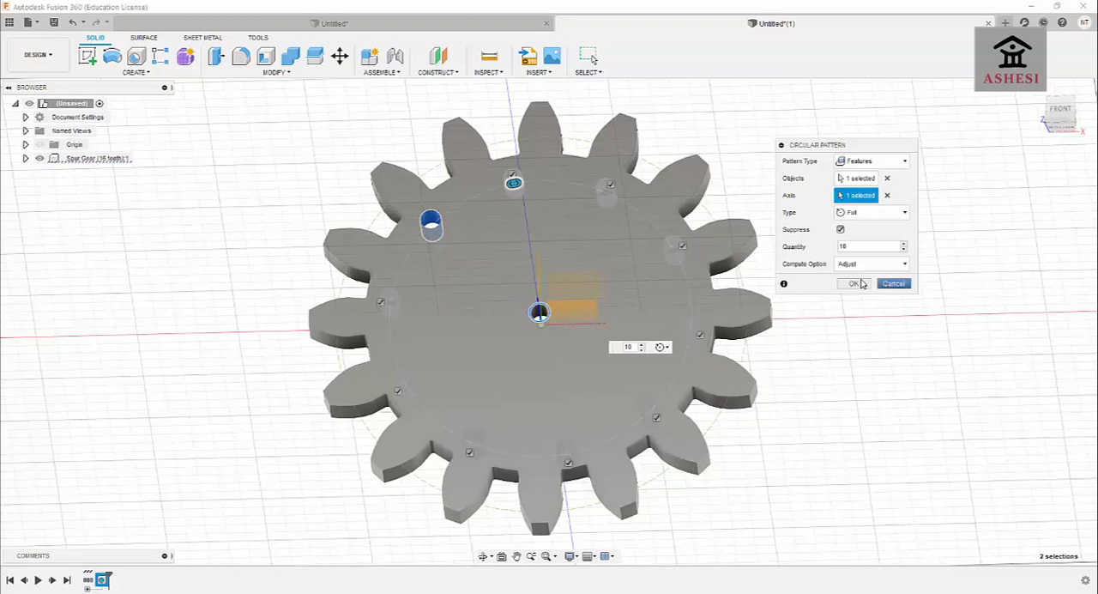
click(853, 283)
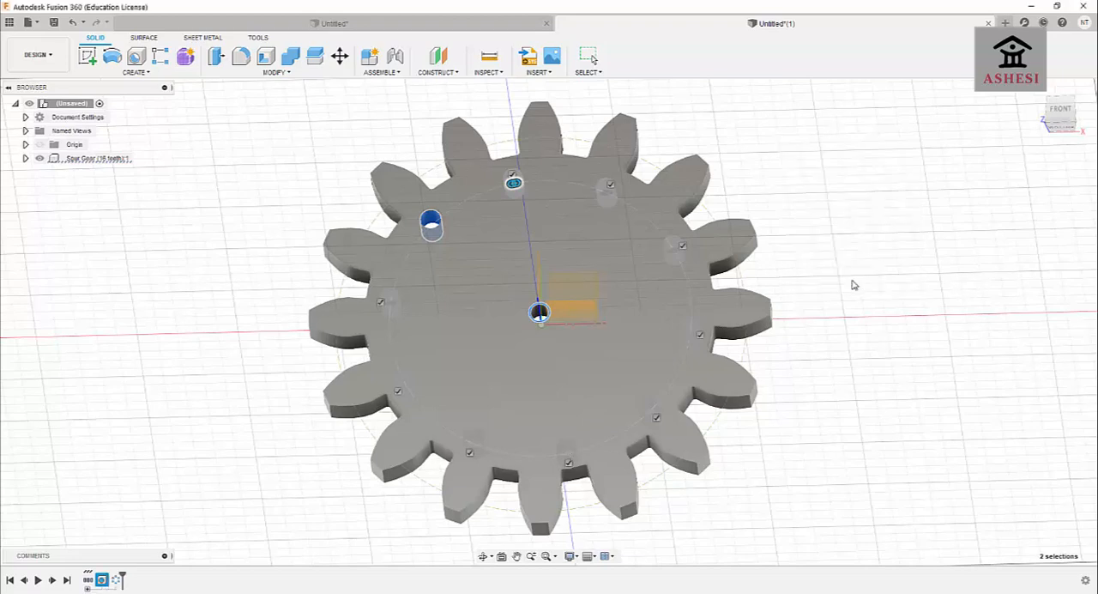
click(482, 556)
drag(488, 507, 521, 372)
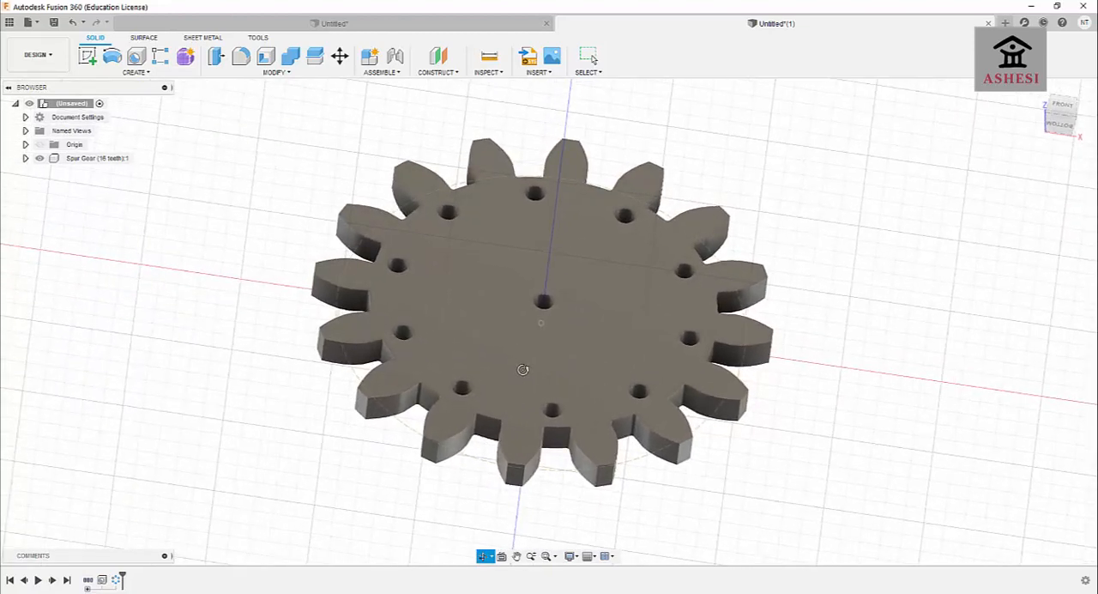